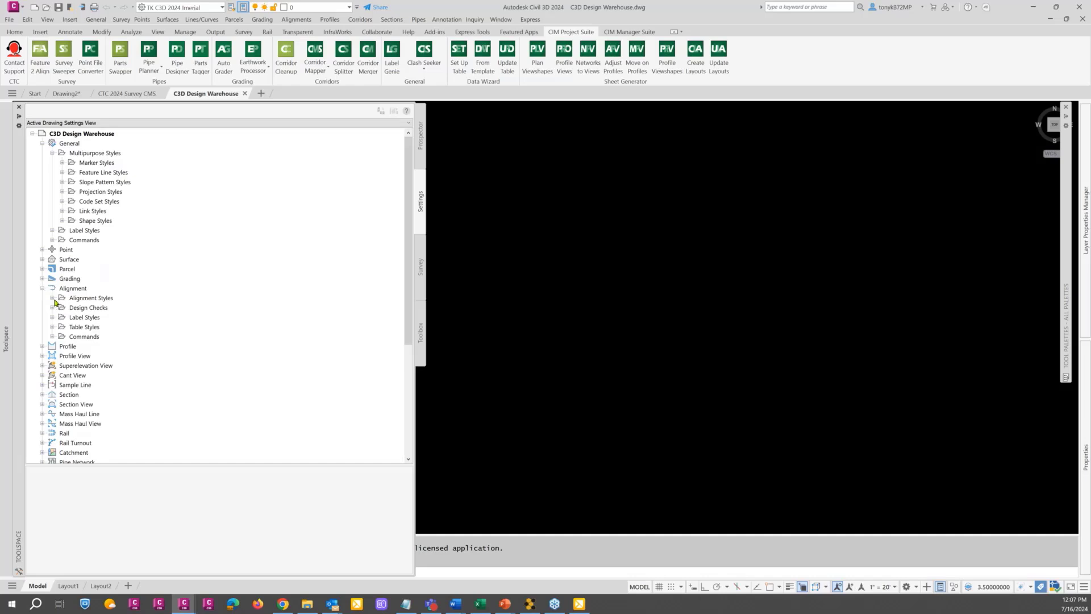
Examine the alignment styles, alignment design checks and profile styles in the drawing's settings tree.
left_click(53, 297)
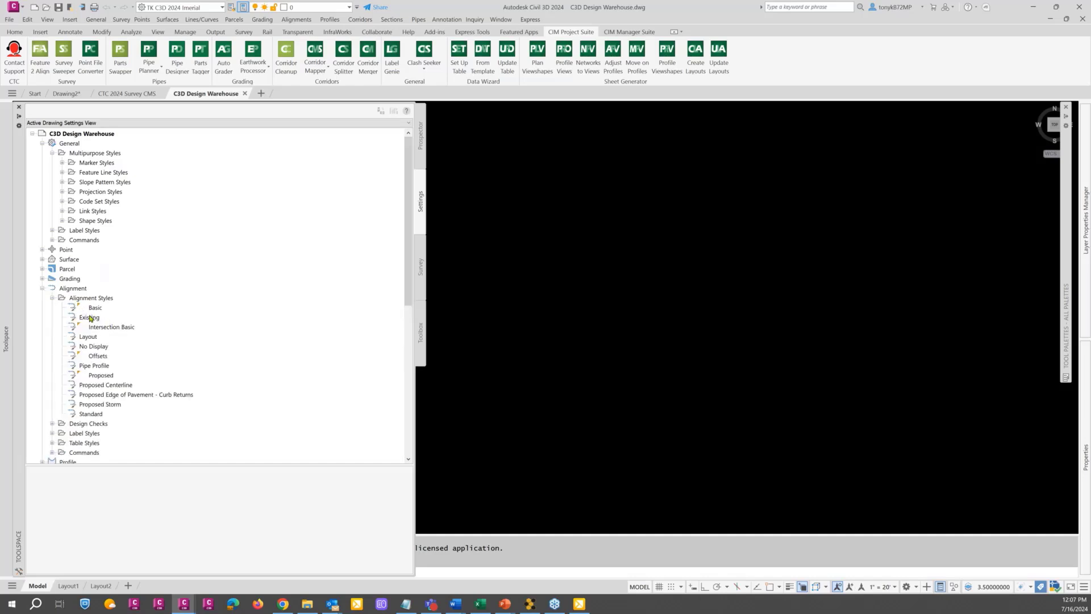
left_click(51, 299)
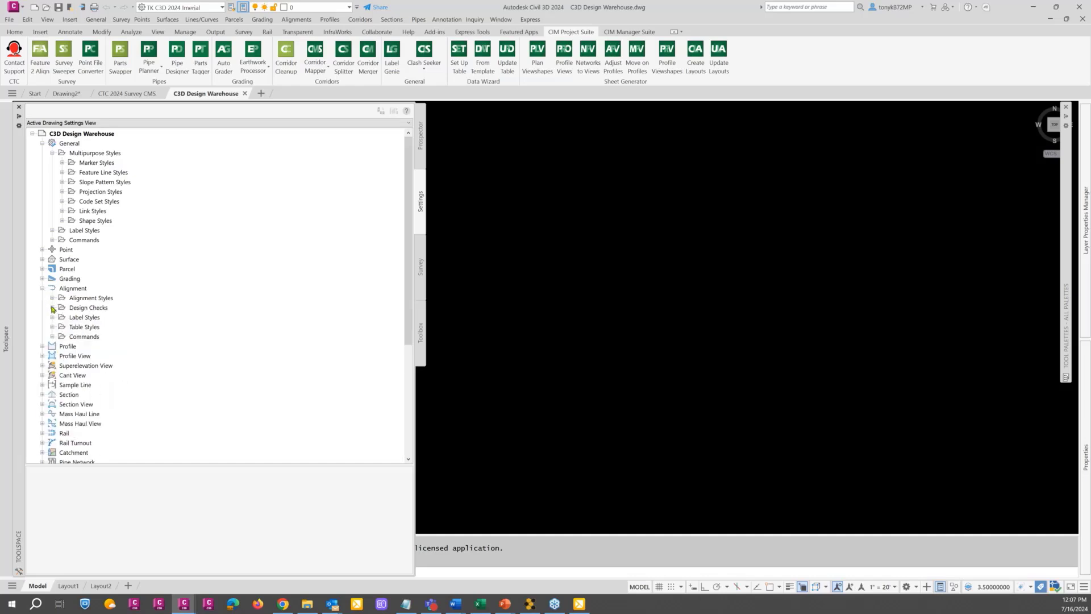
left_click(52, 308)
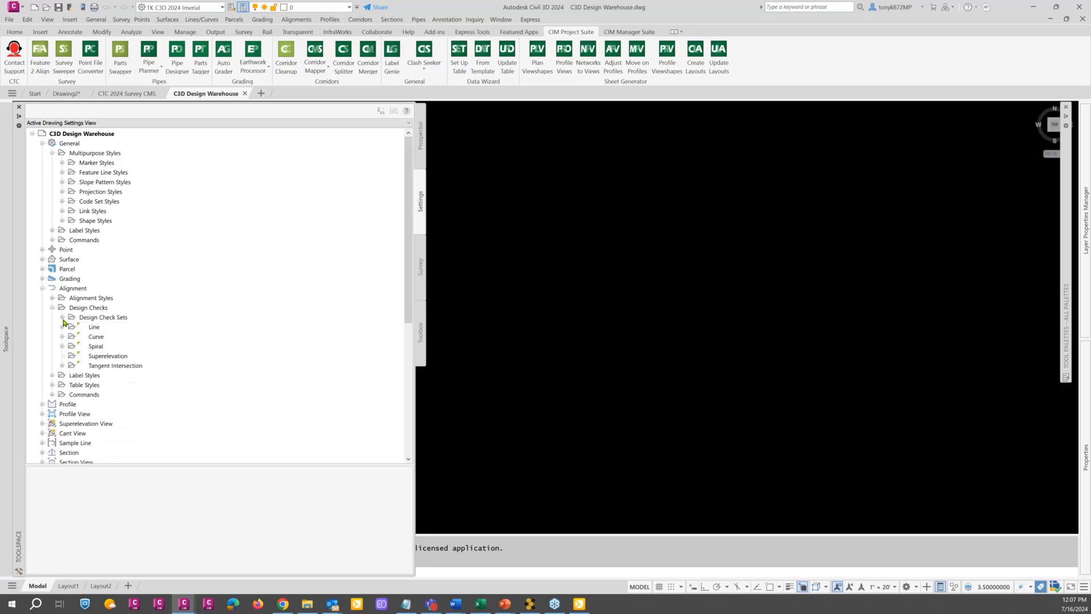
scroll(80, 341, "down", 2)
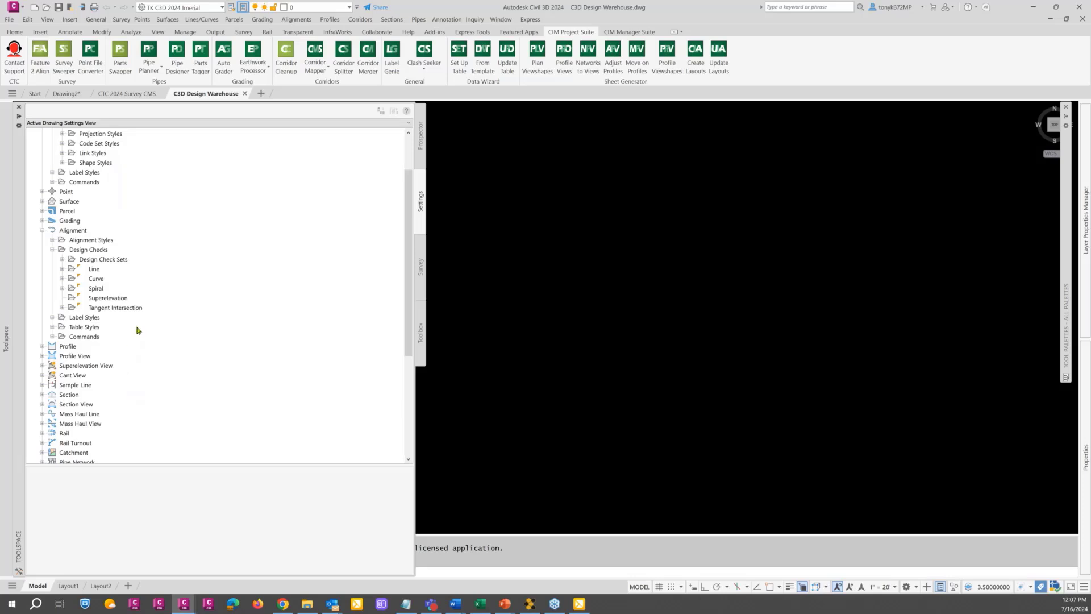
left_click(42, 346)
left_click(52, 356)
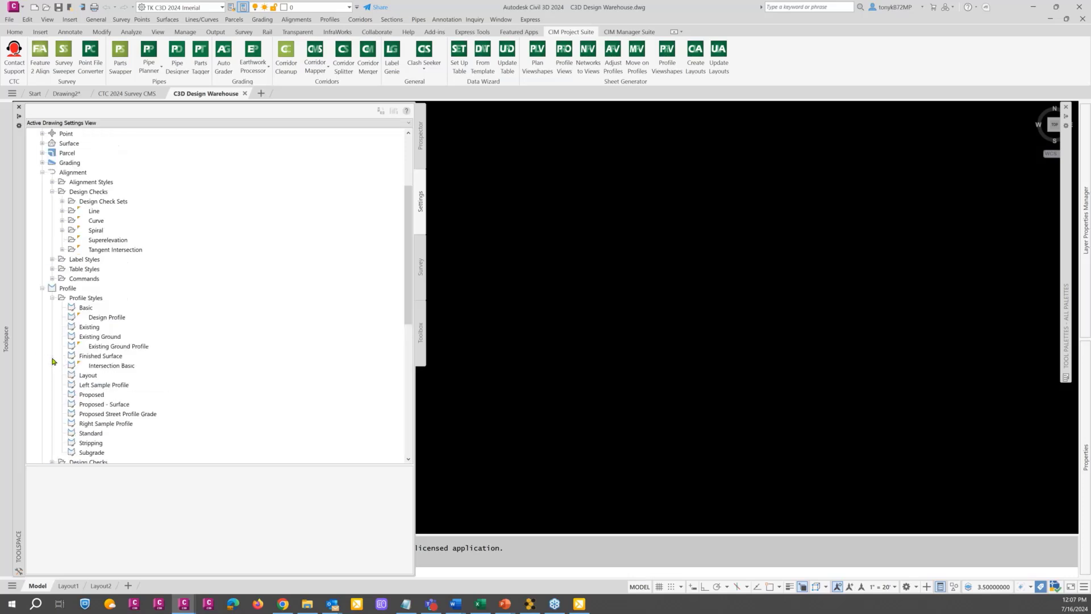
scroll(139, 343, "down", 2)
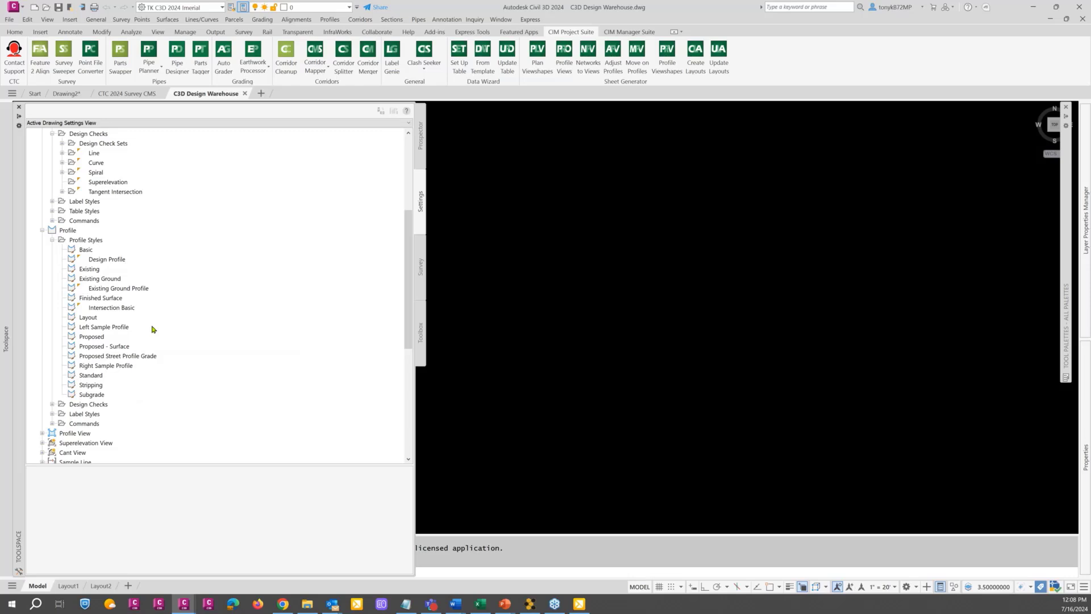
Open DesignCenter and browse its folder list through the AutoCAD 2024 program folders.
left_click(448, 301)
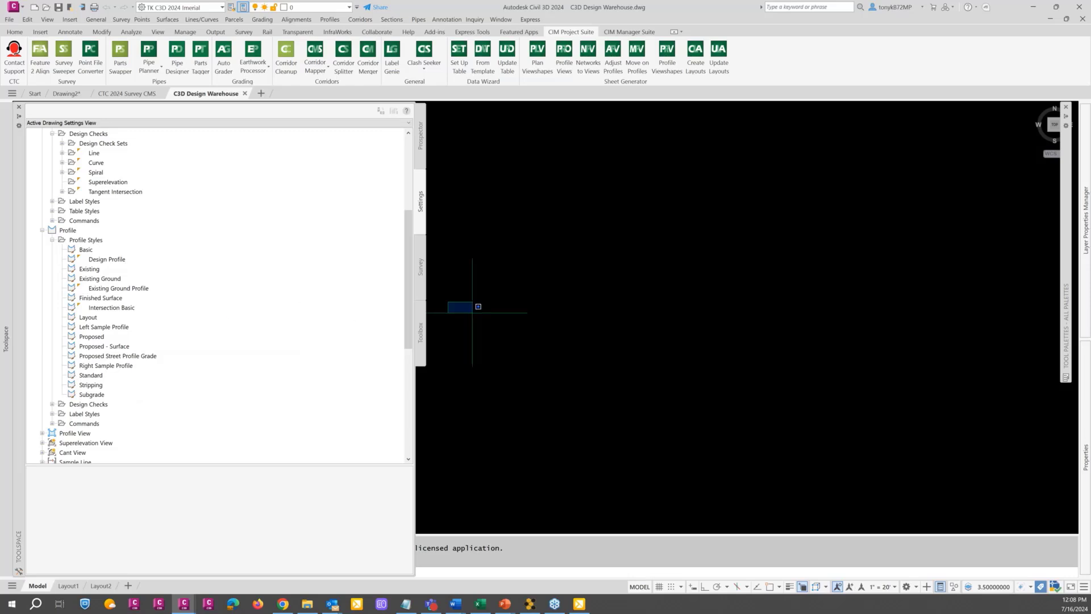
type("add")
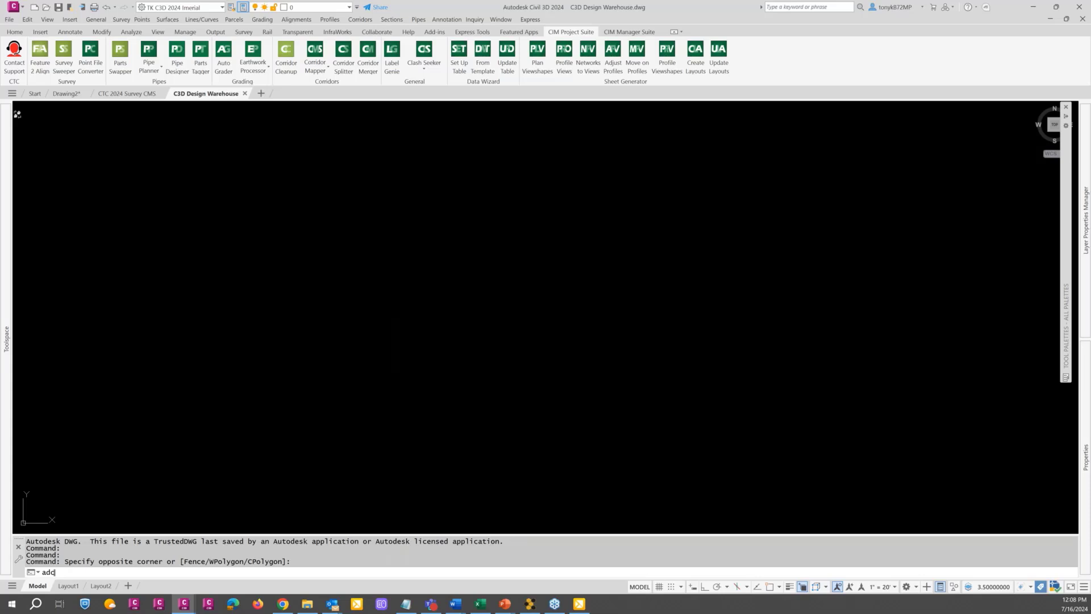
key("Return")
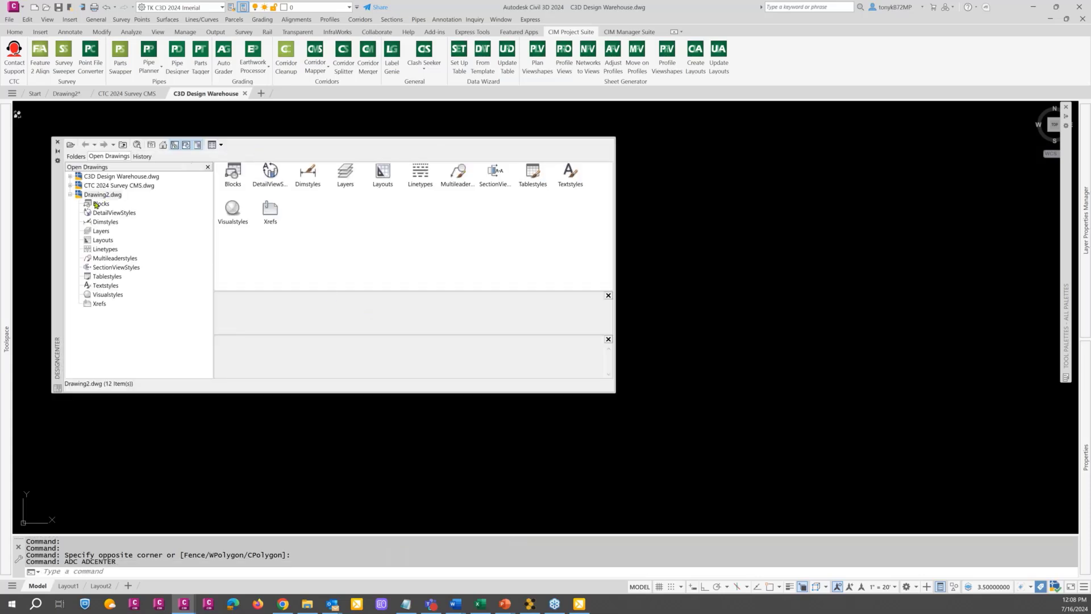
left_click_drag(63, 235, 114, 240)
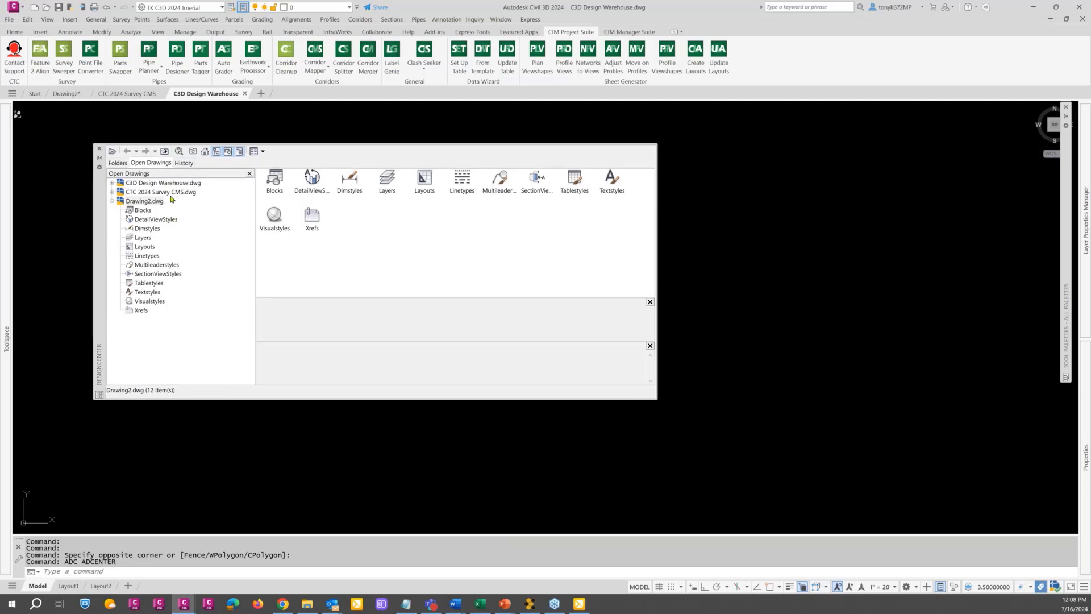
left_click(119, 164)
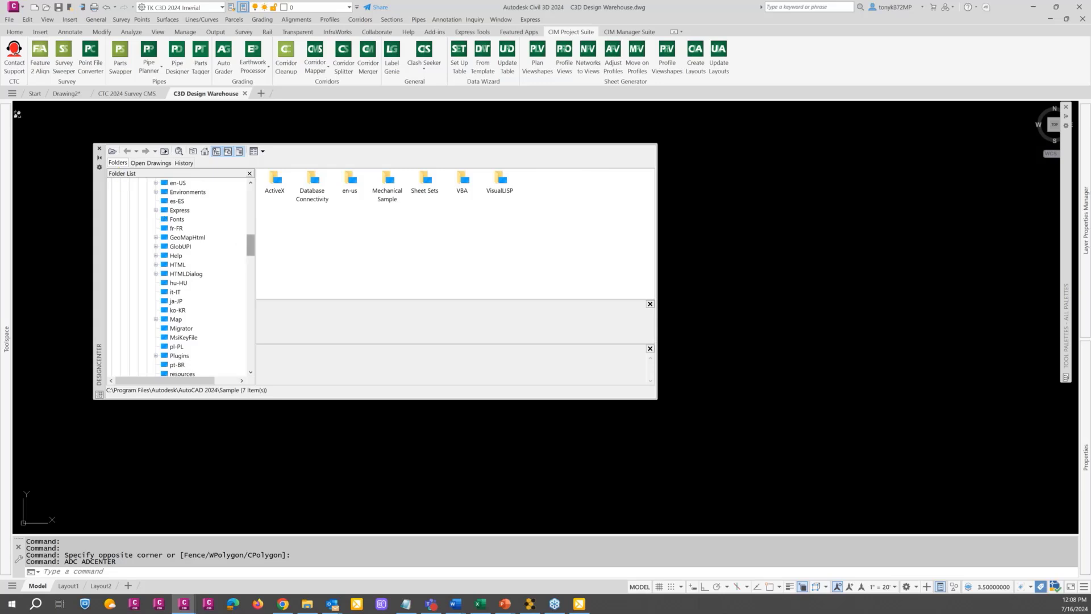
scroll(239, 267, "down", 7)
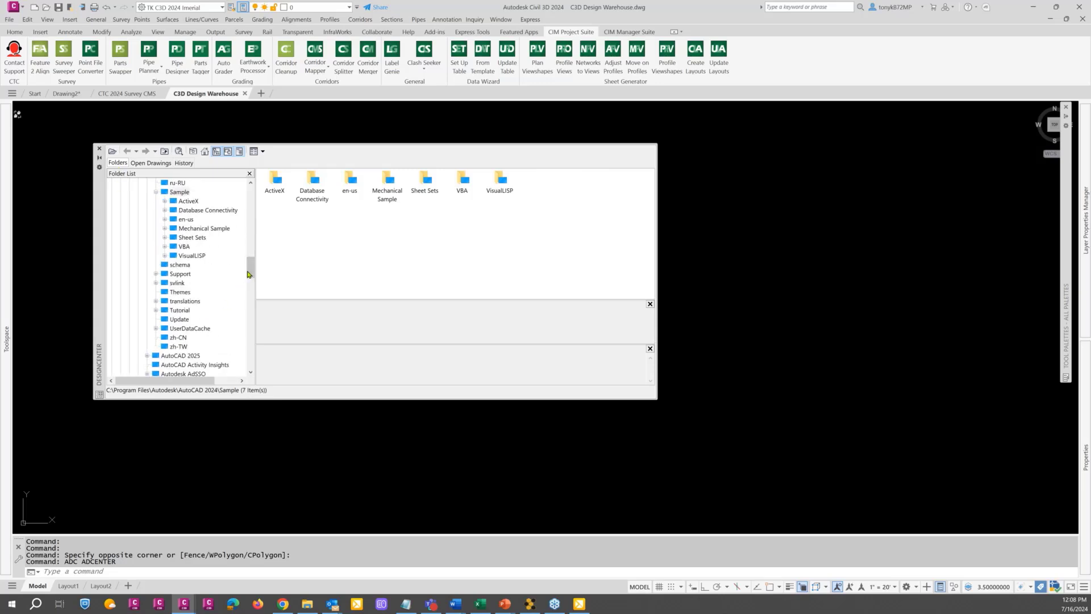
left_click_drag(249, 275, 225, 209)
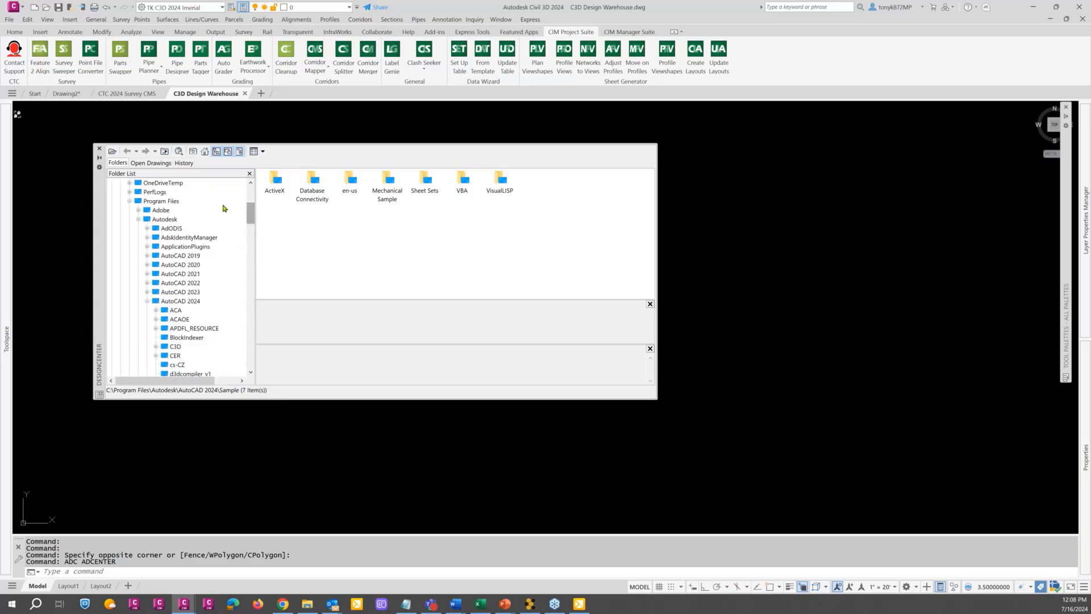
Examine DesignCenter's drawing search options, including the date modified and advanced criteria, and close DesignCenter.
left_click(177, 154)
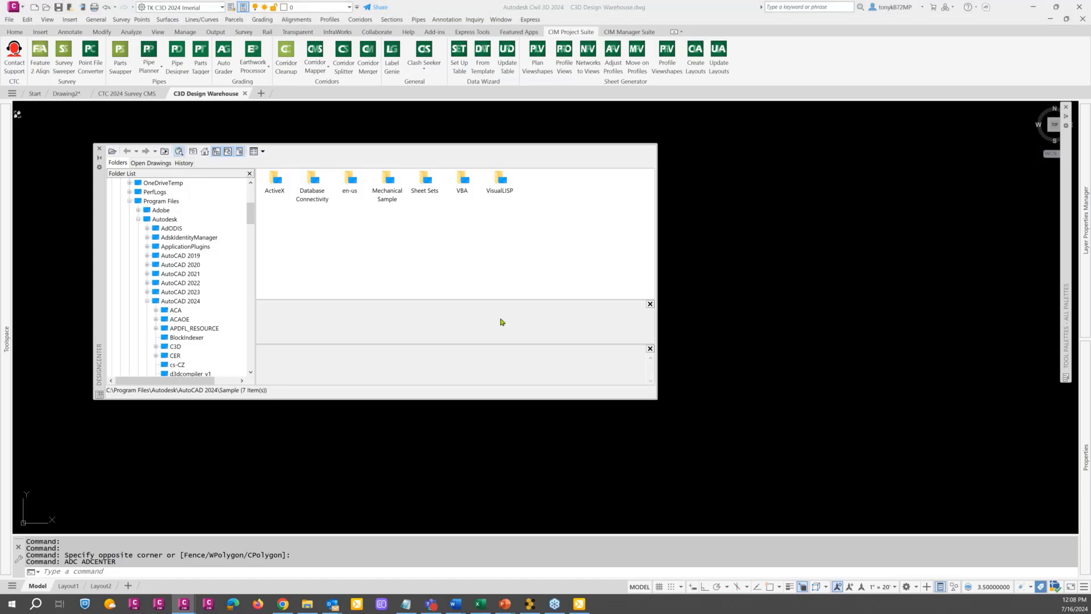
left_click_drag(791, 210, 451, 130)
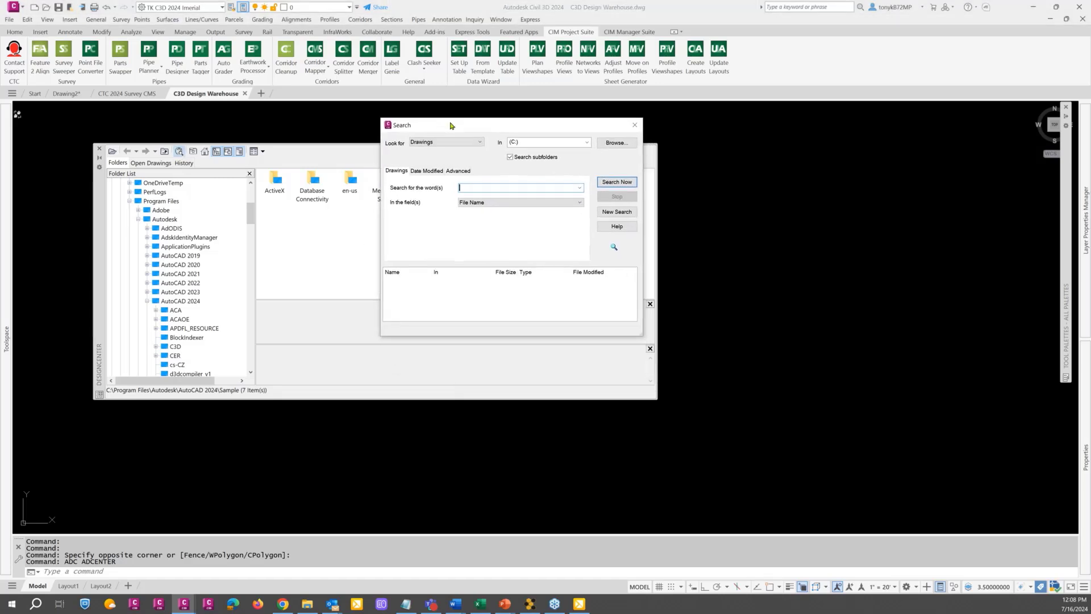
left_click(427, 171)
left_click(458, 172)
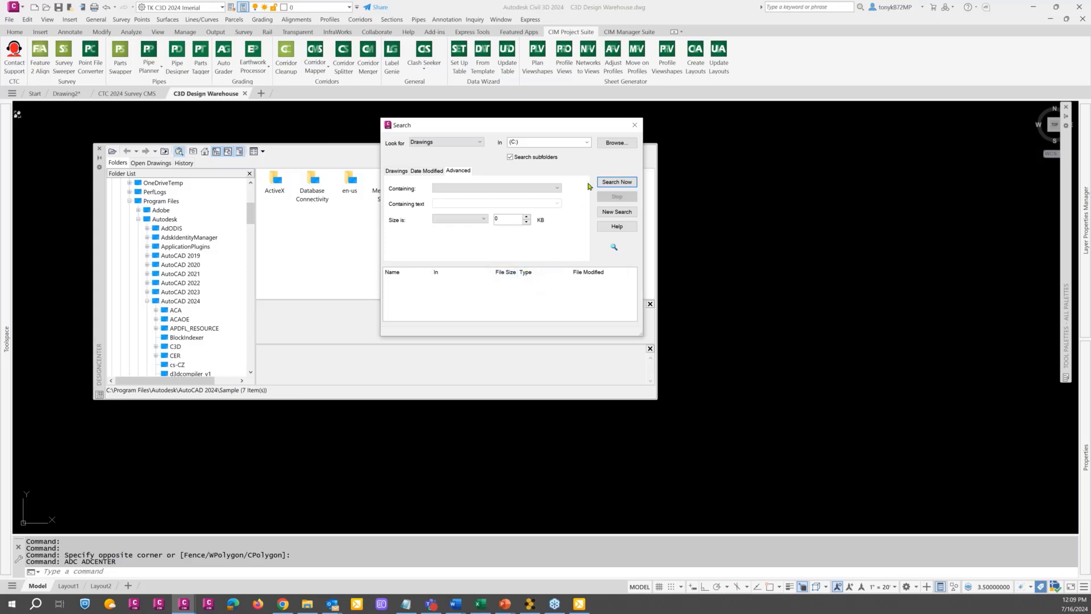
left_click_drag(565, 126, 591, 124)
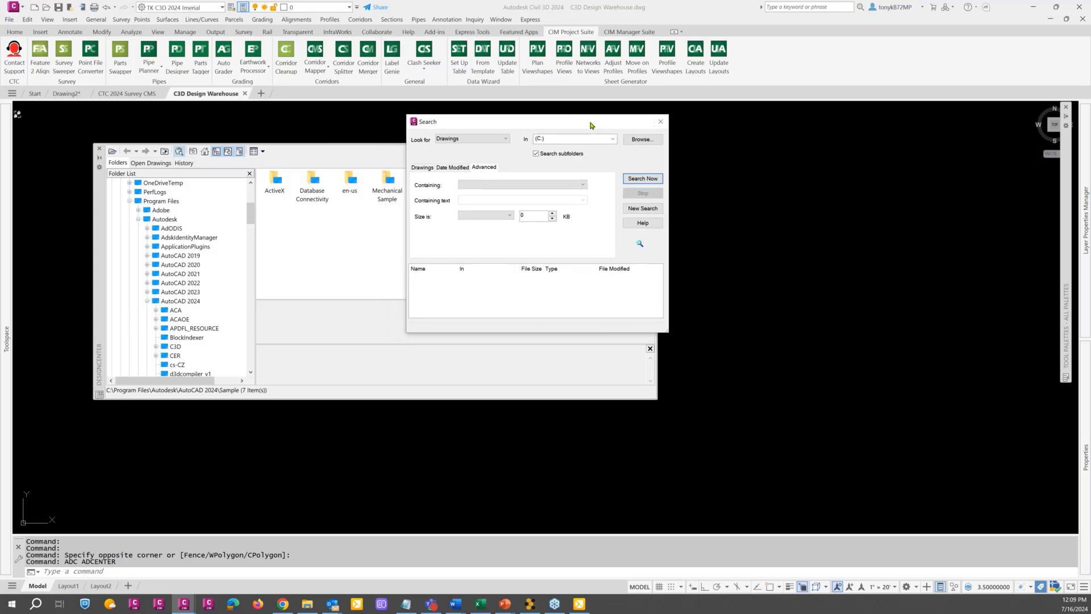
left_click(661, 122)
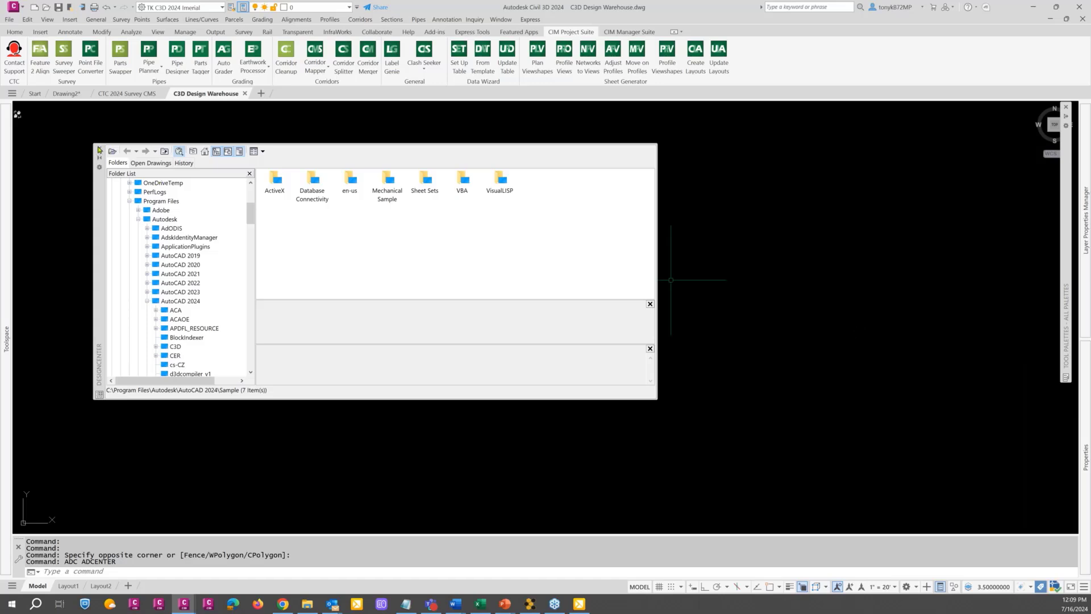
left_click(99, 149)
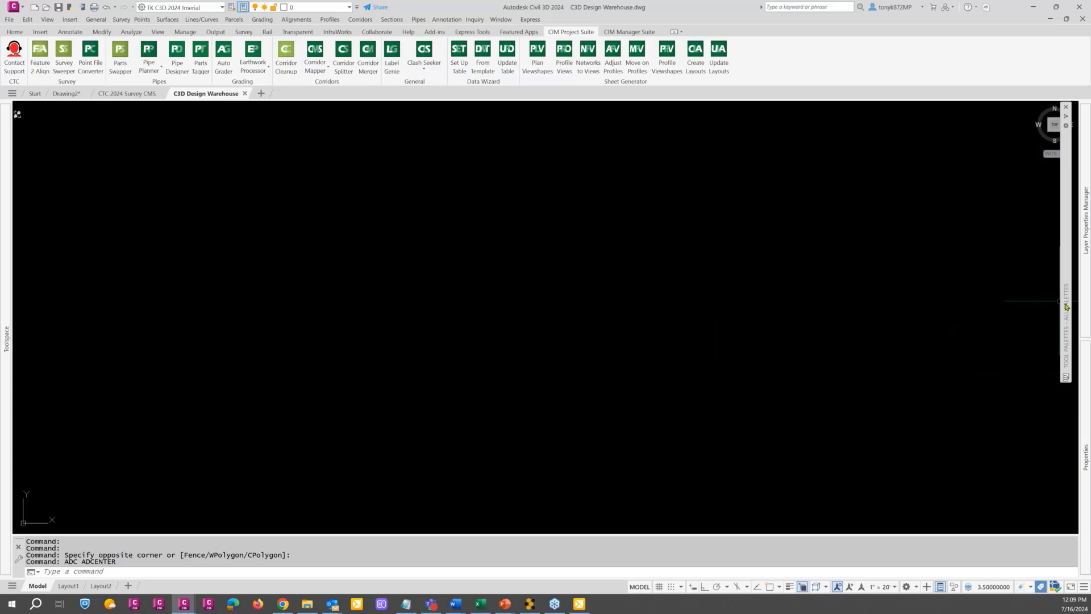
Look through the highway road signs and CTC subassemblies in the tool palettes, and revisit the profile styles in Toolspace.
mouse_move(1067, 307)
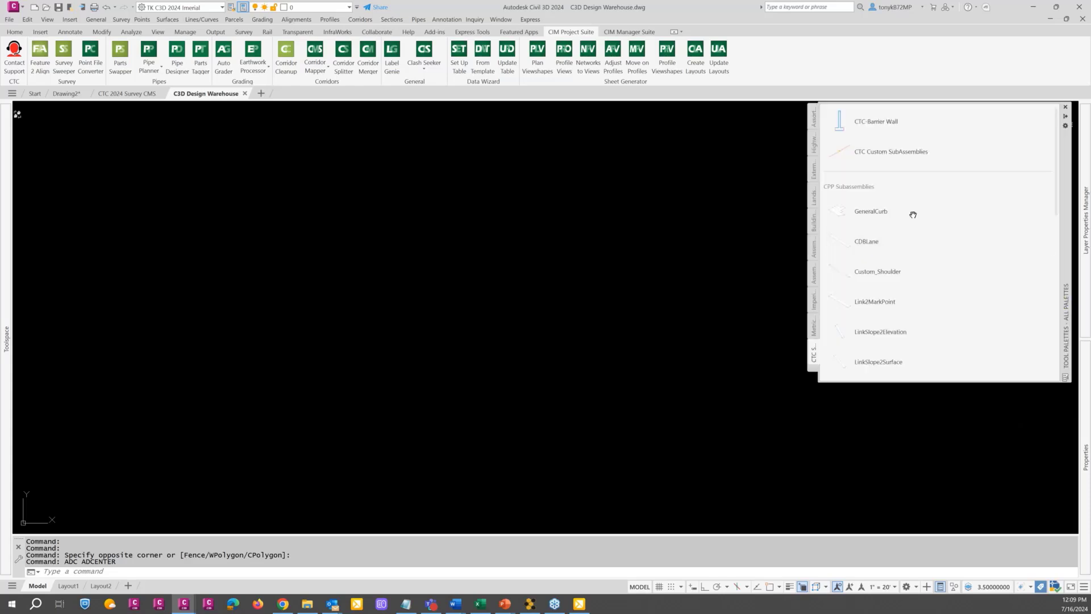
left_click(814, 147)
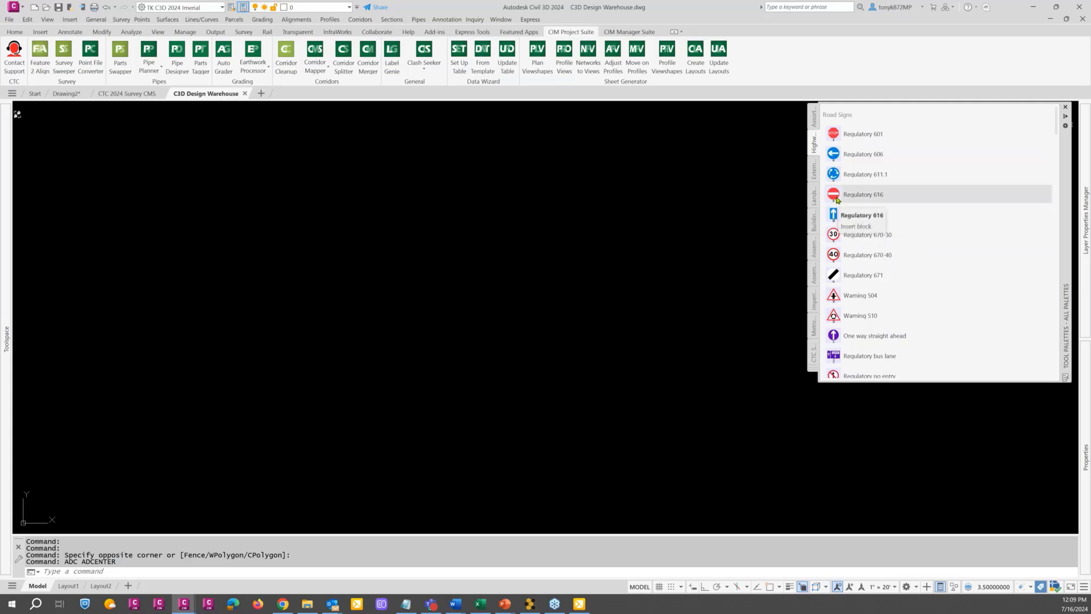
left_click(813, 349)
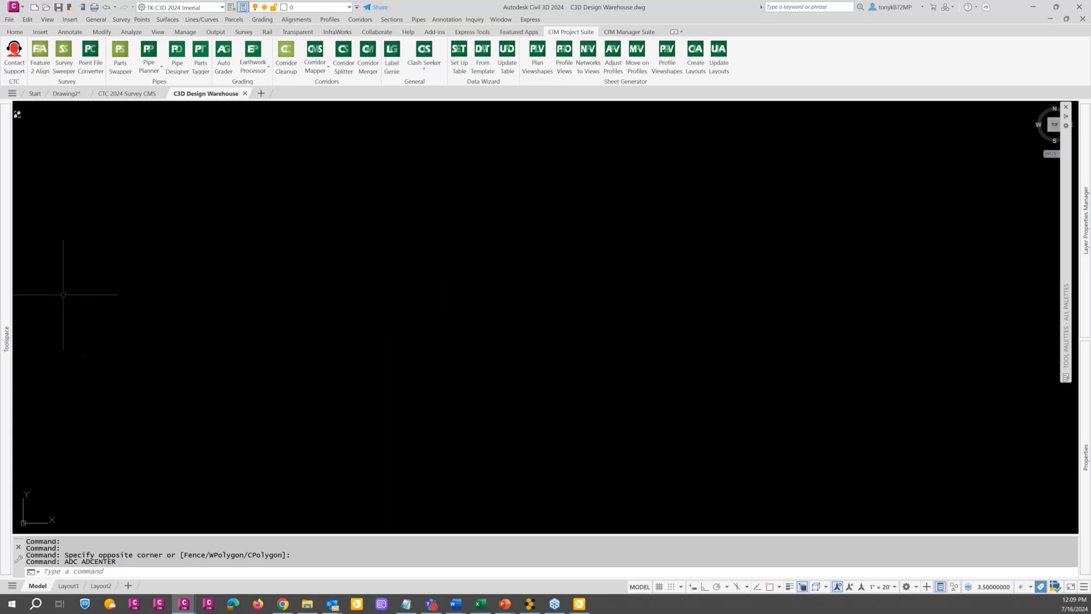
mouse_move(6, 283)
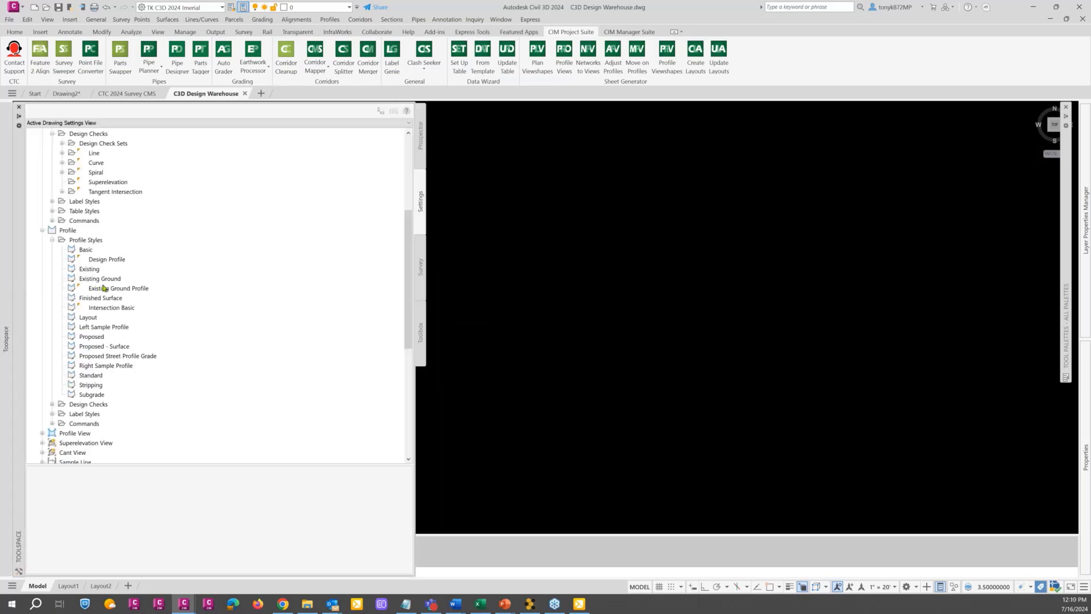
mouse_move(104, 288)
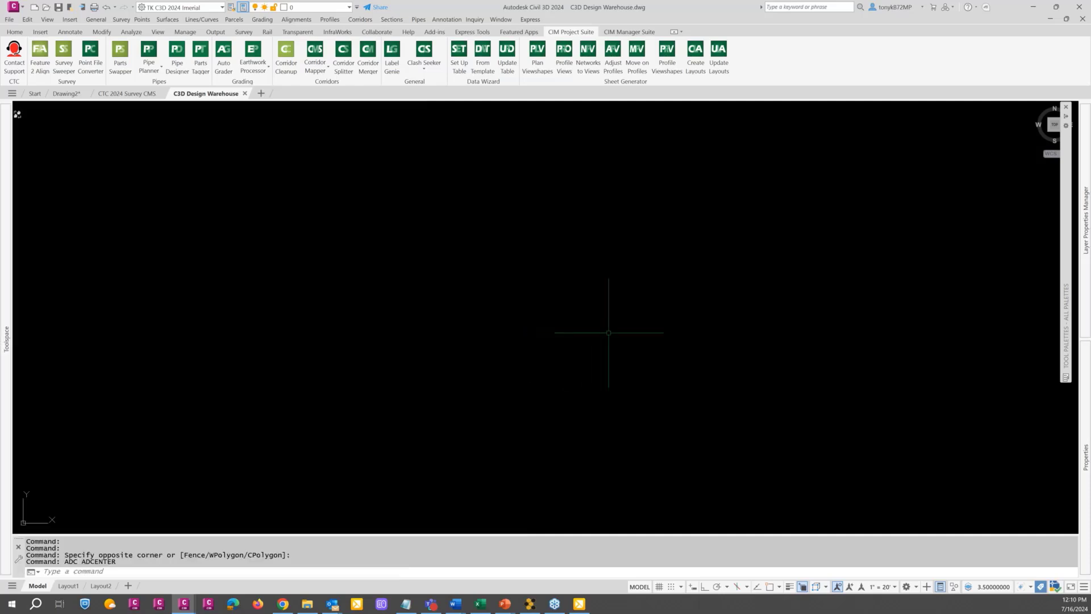
mouse_move(1085, 387)
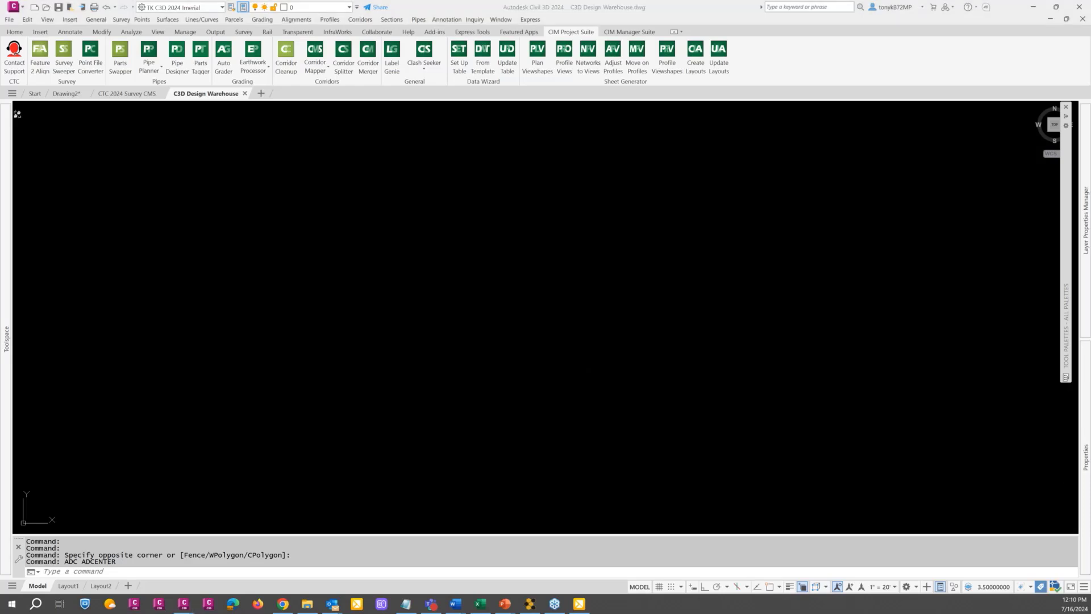
Switch to the CTC Software portal in the browser and show the list of CMS libraries.
key("alt+Tab")
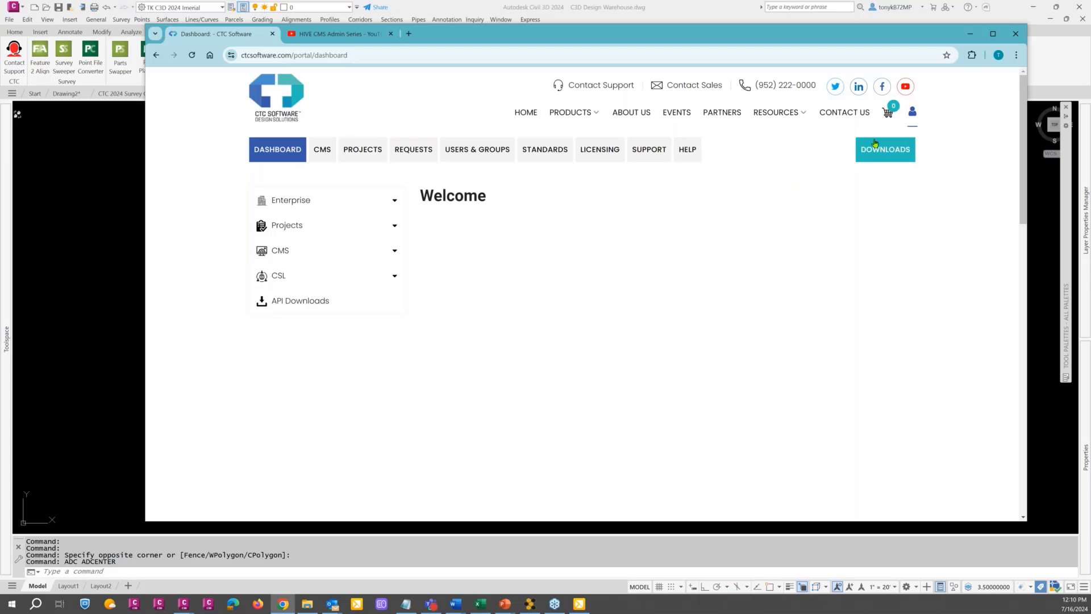
mouse_move(912, 113)
left_click(322, 153)
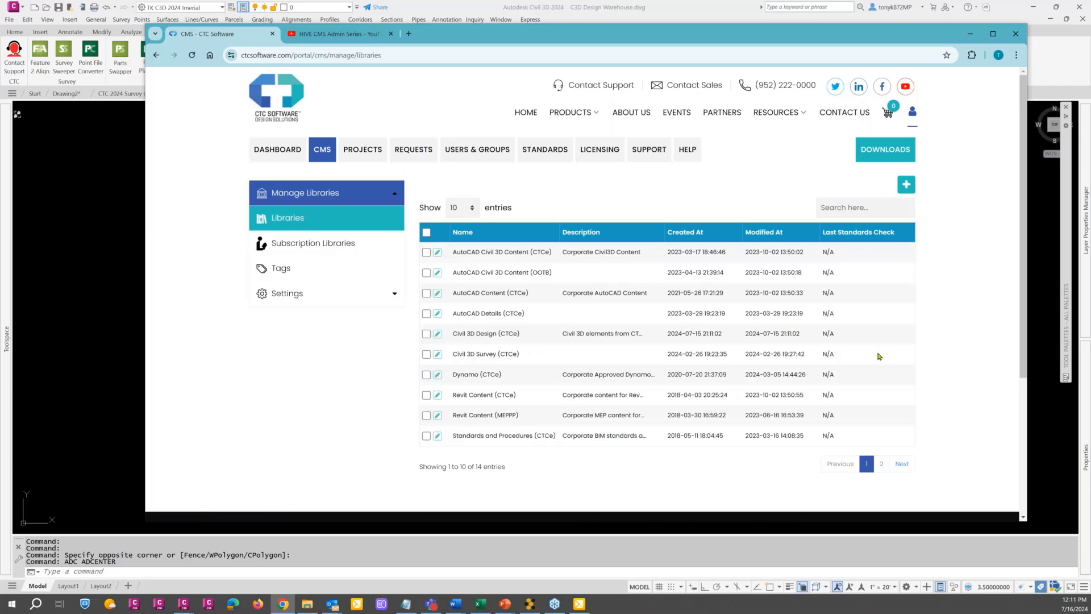
scroll(877, 356, "down", 4)
scroll(877, 357, "up", 4)
Delete the Z_TK Survey Prac library and check the second page of the library list.
left_click(902, 464)
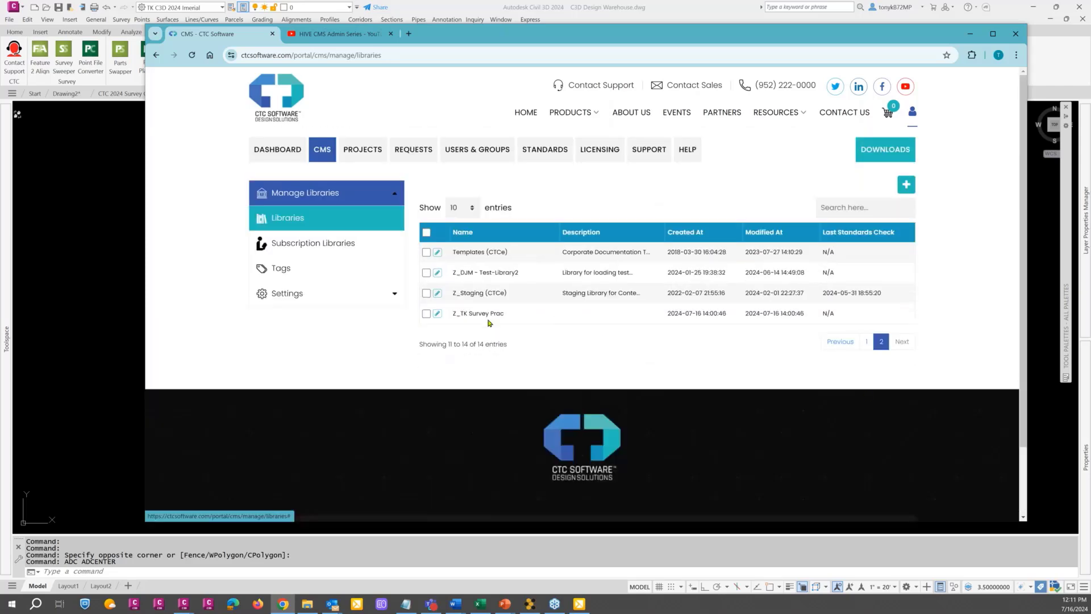
left_click(426, 313)
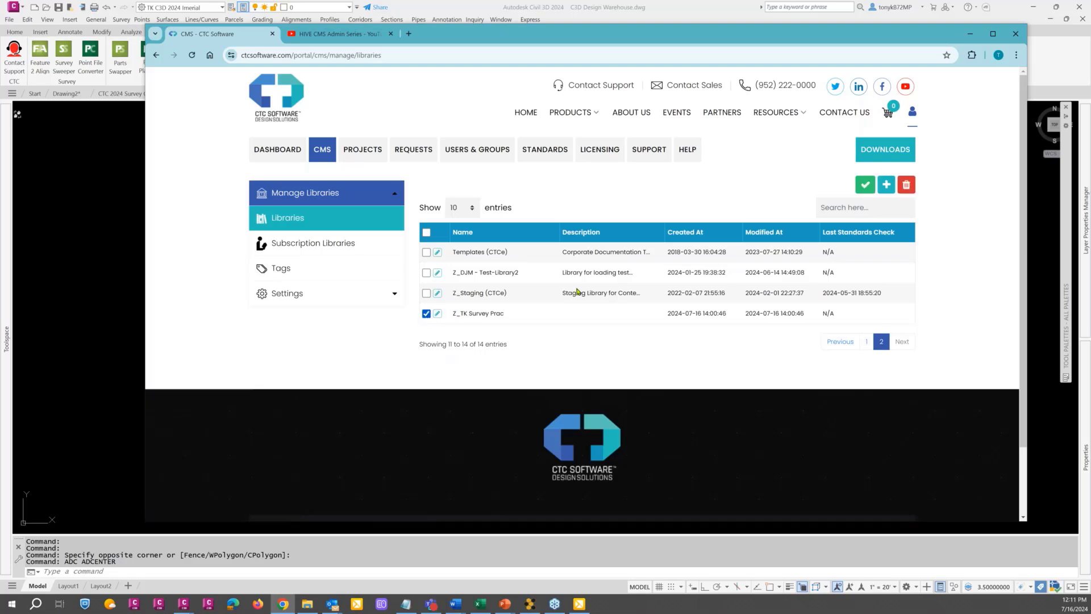
left_click(902, 186)
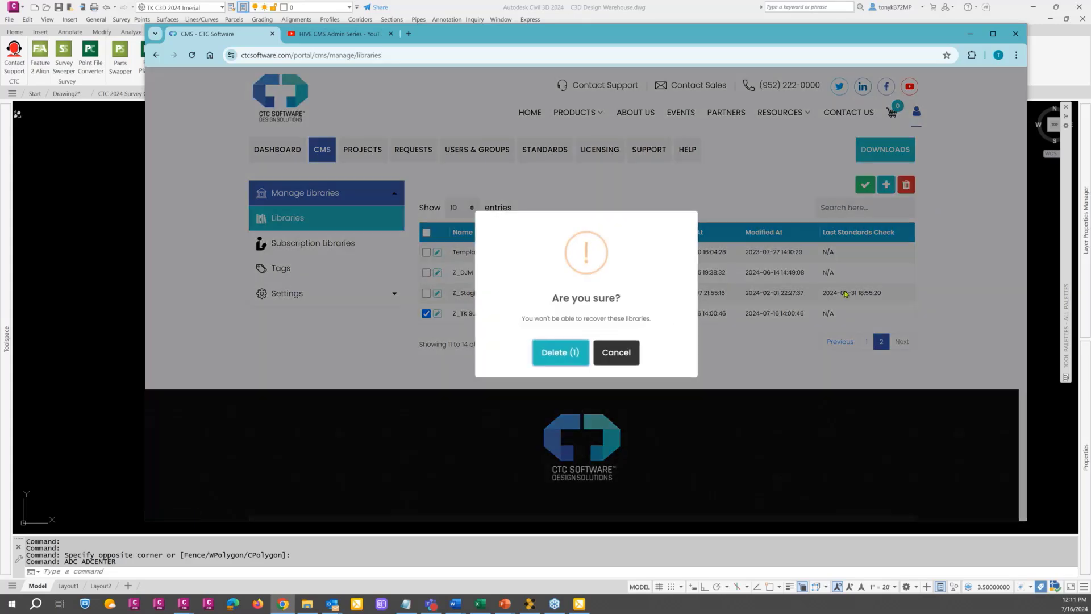
left_click(560, 355)
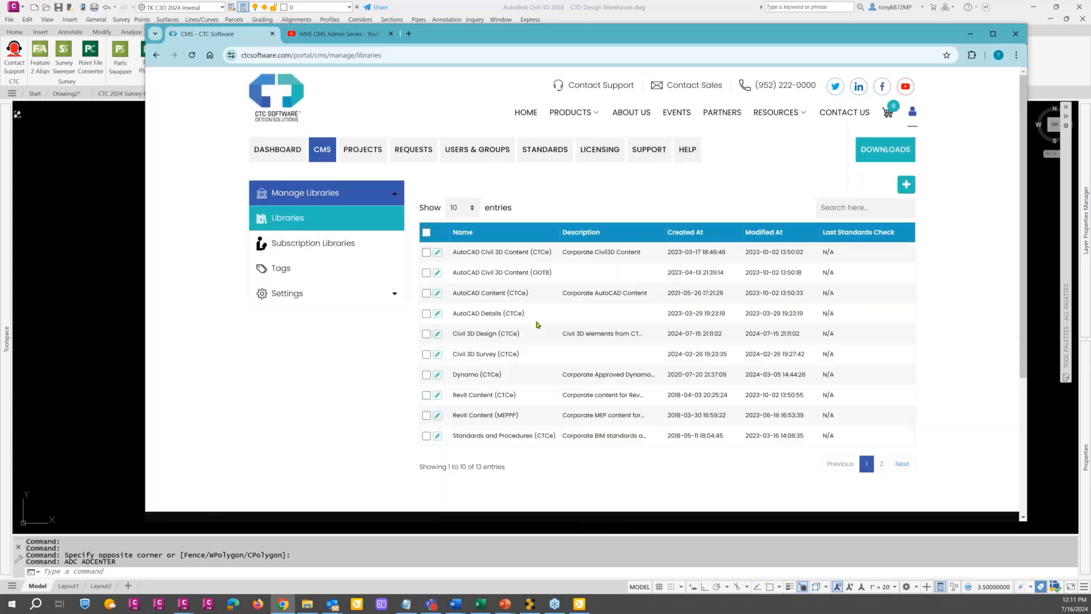
left_click(884, 464)
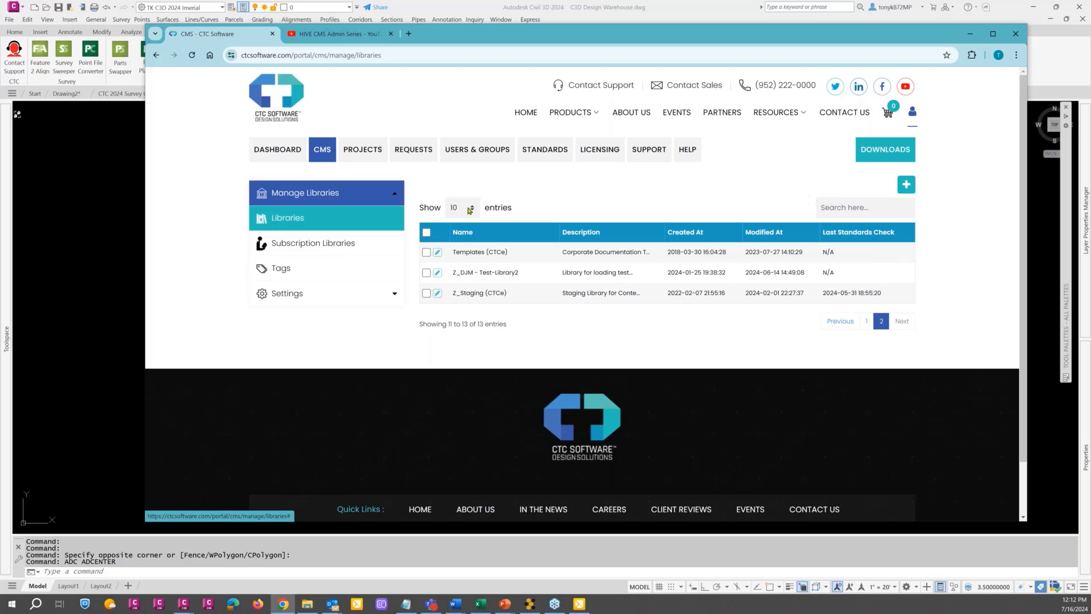
Create a new library named "Z_Demo Survey" with the description "Demo library for weninar".
left_click(312, 220)
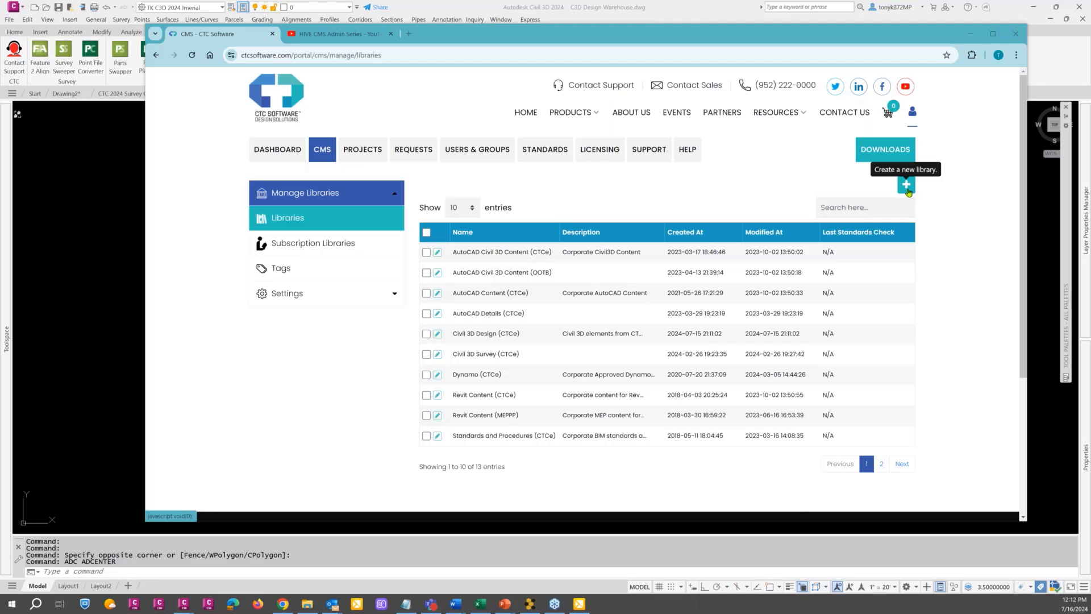
left_click(908, 192)
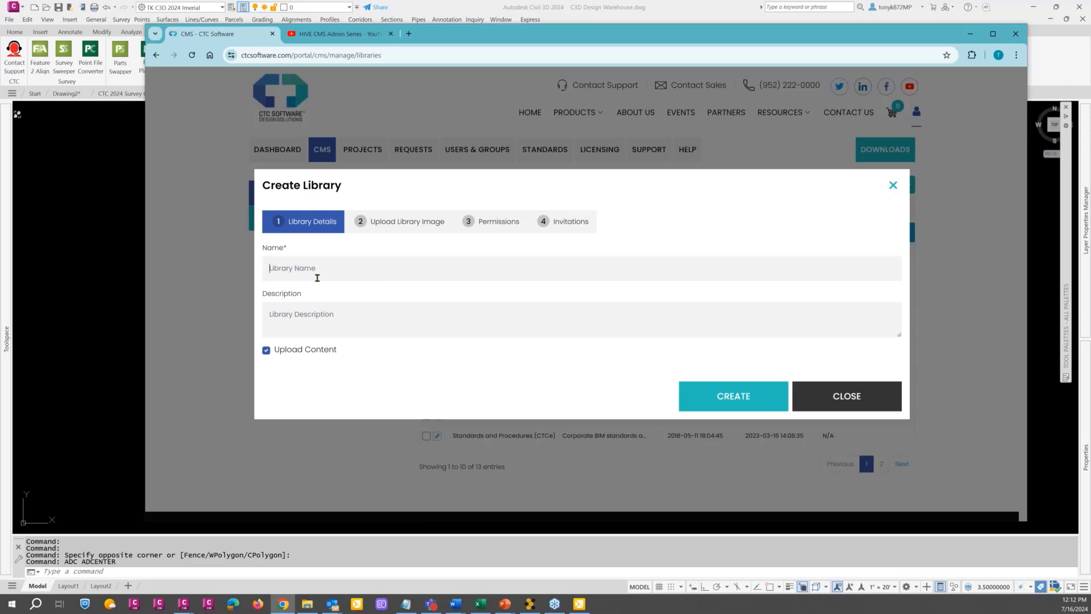
type("z_Demo Survey")
left_click(316, 318)
type("Demo library for weninar")
left_click(730, 402)
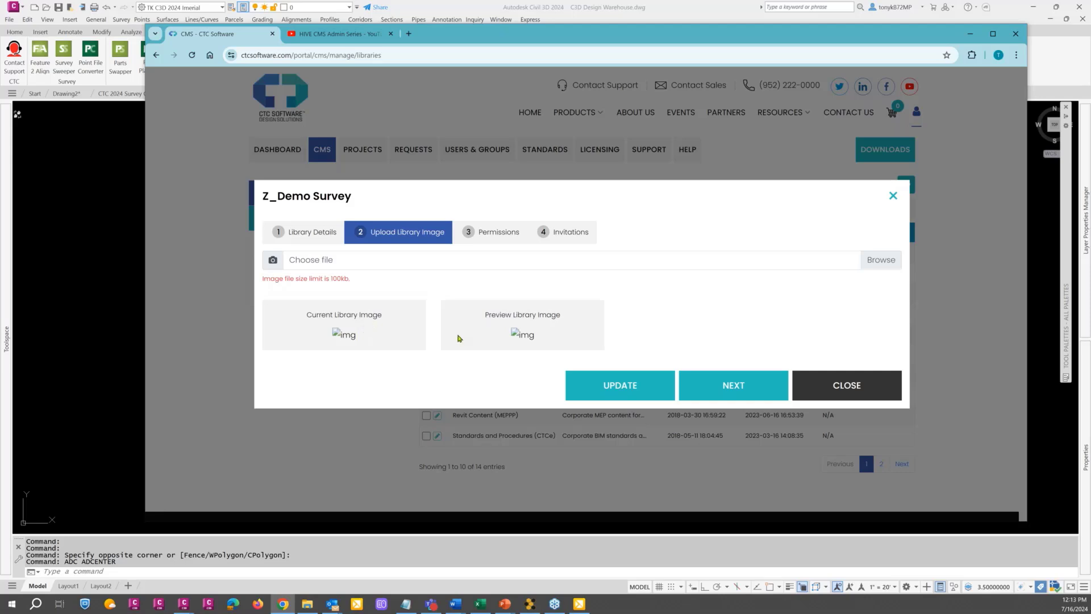
Pick the R-Everyone (CTCe) group in the library's permissions, skip external invitations and update the Z_Demo Survey library.
left_click(508, 241)
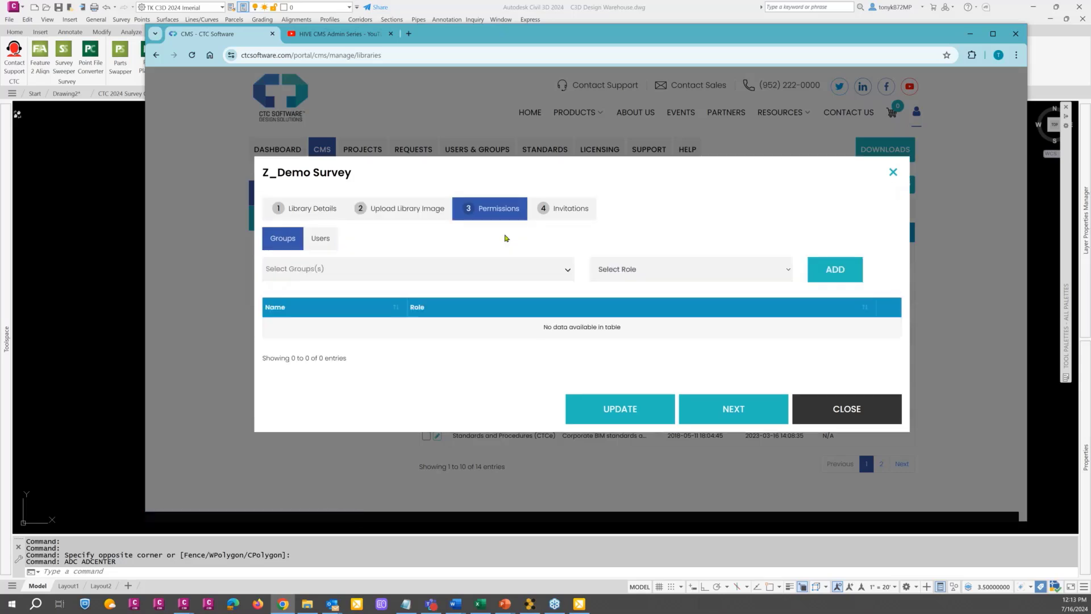
left_click(570, 271)
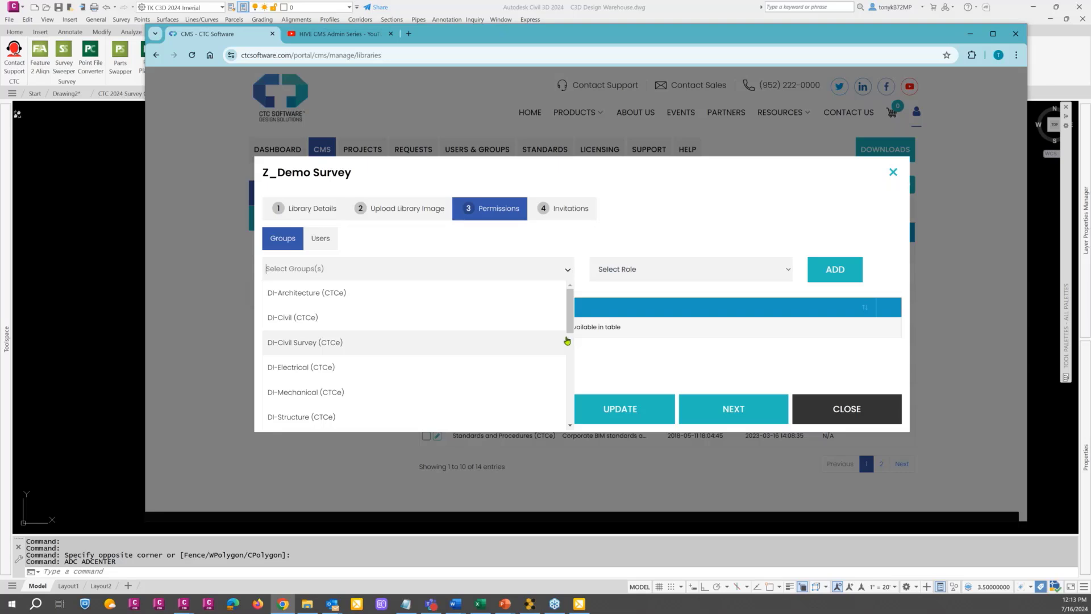
left_click_drag(570, 325, 571, 383)
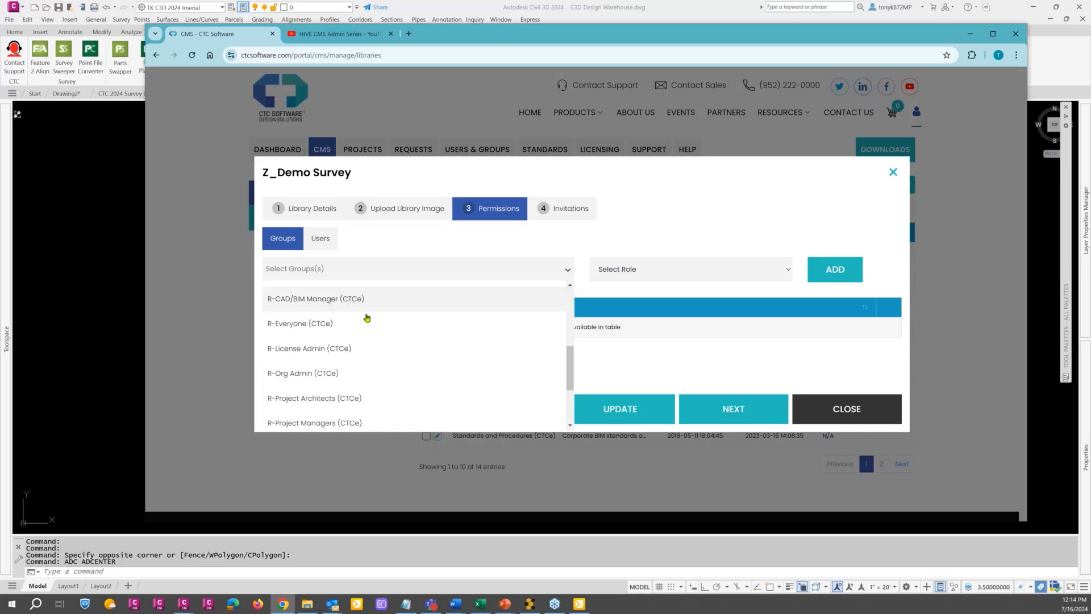
left_click(306, 324)
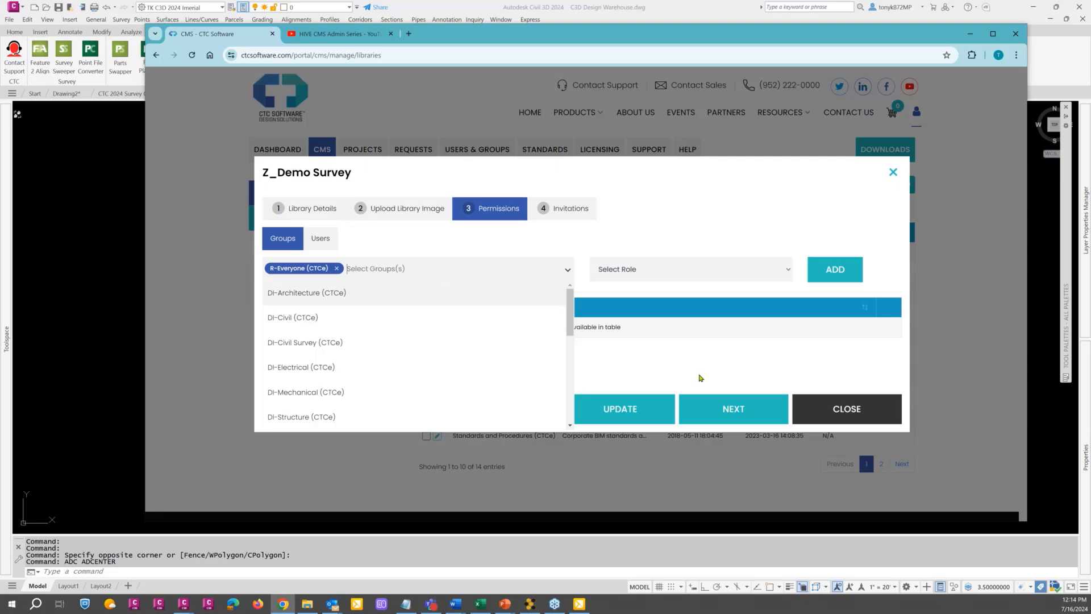
left_click(739, 410)
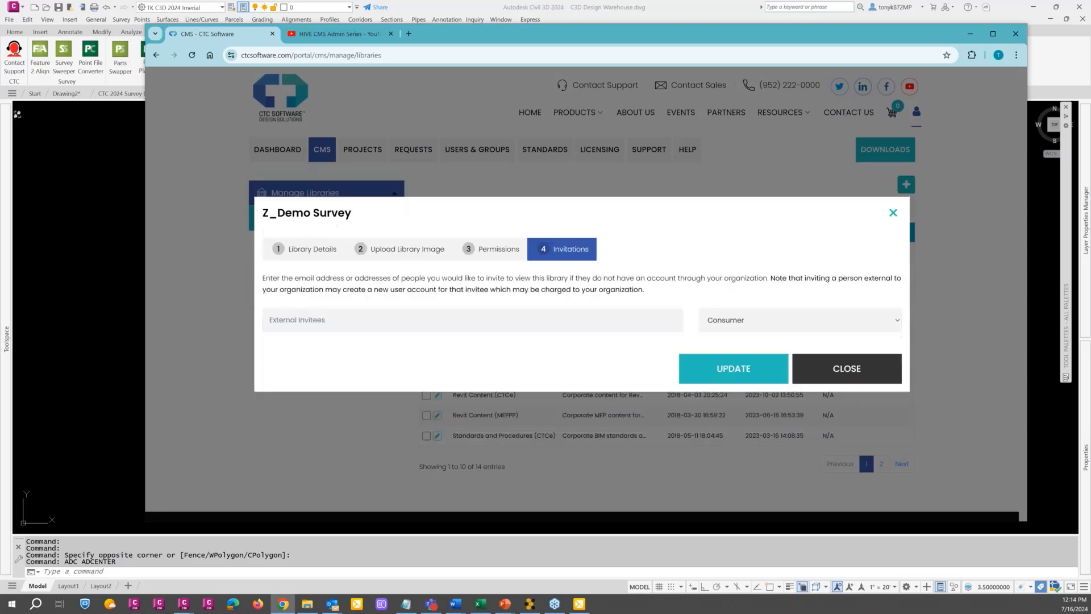
left_click(728, 377)
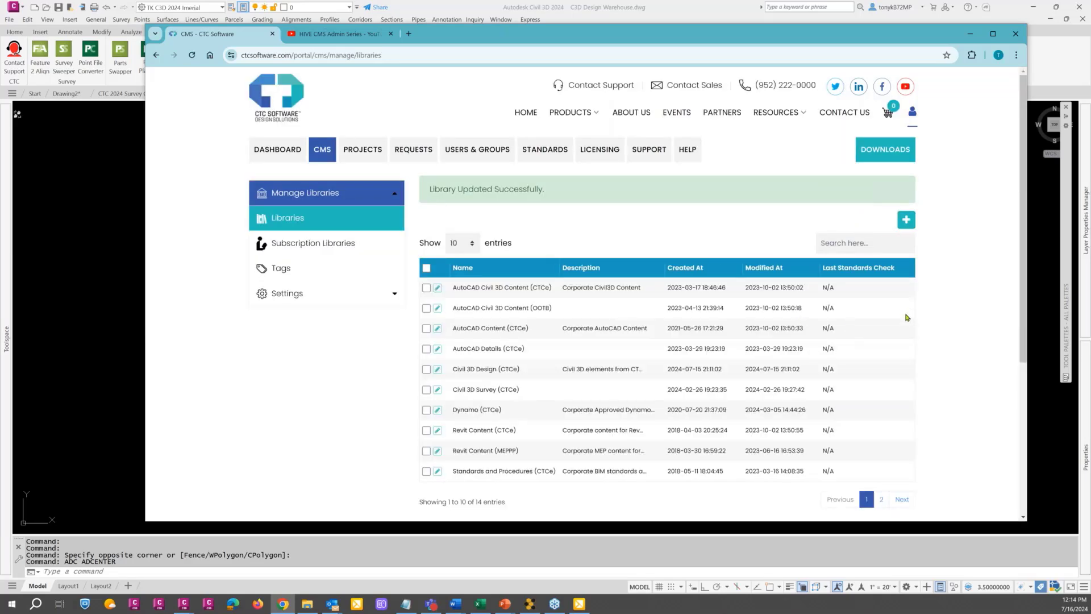
Check the second page of the library list for the Z_Demo Survey library and return to the first page.
scroll(904, 329, "down", 4)
scroll(899, 347, "up", 2)
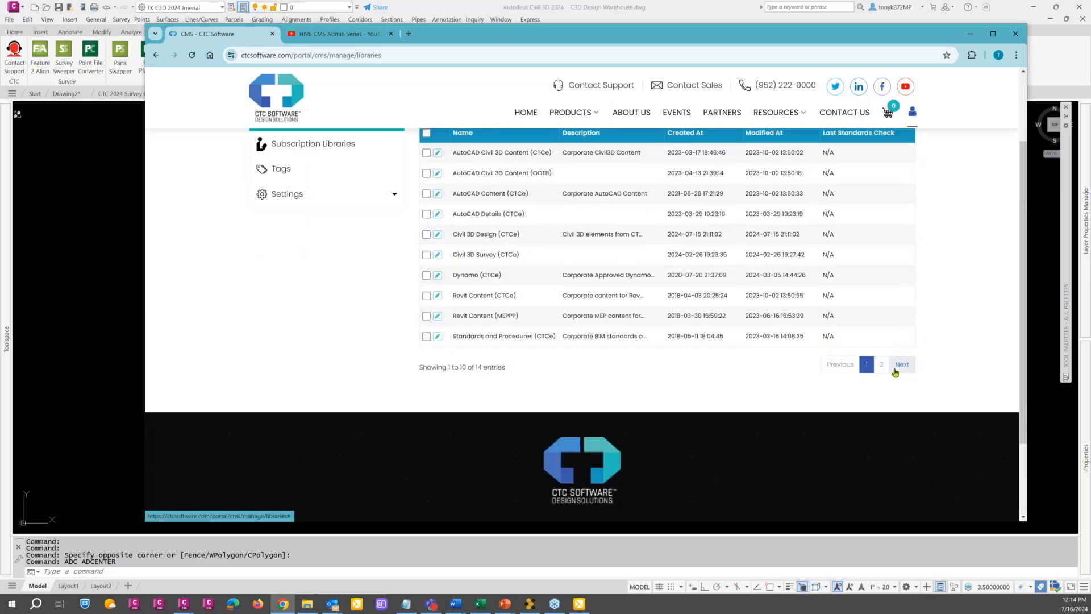
left_click(895, 371)
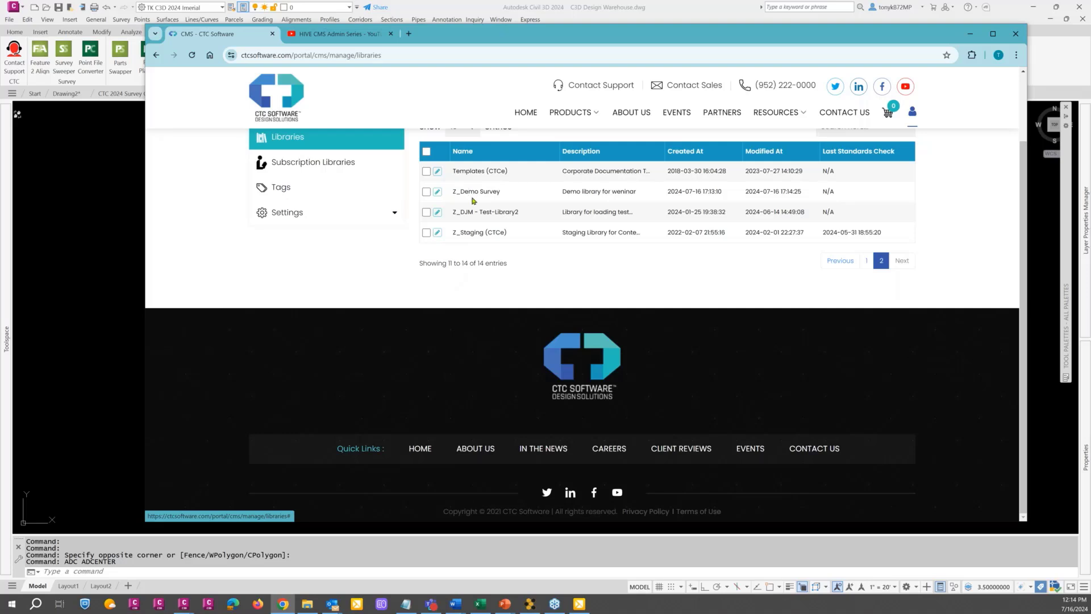
left_click(831, 268)
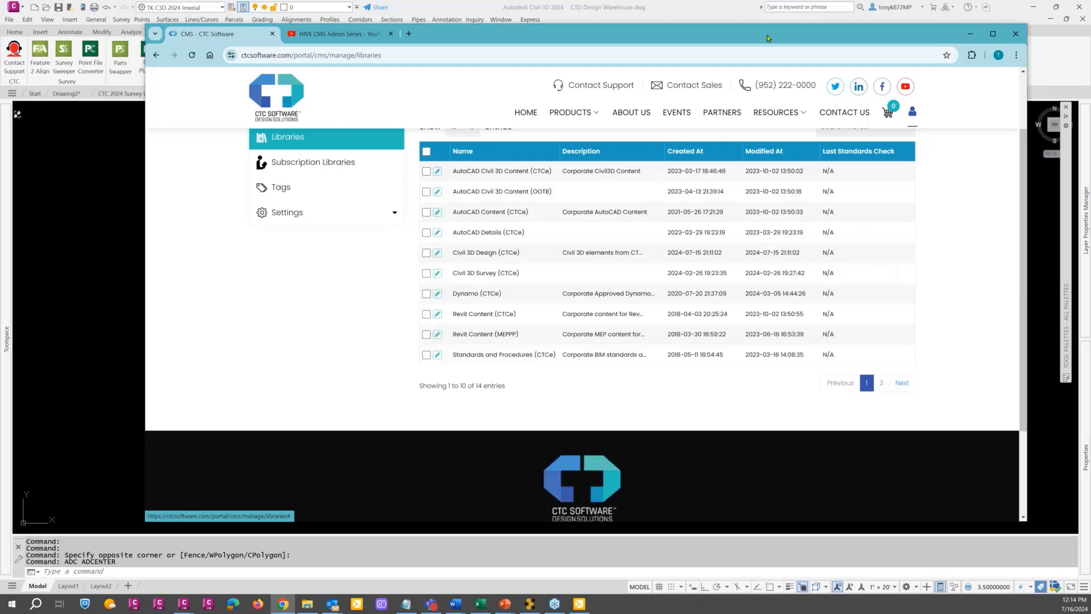
Switch to Civil 3D with the CMS window over the drawing and look through the list of saved searches.
left_click_drag(771, 48, 773, 74)
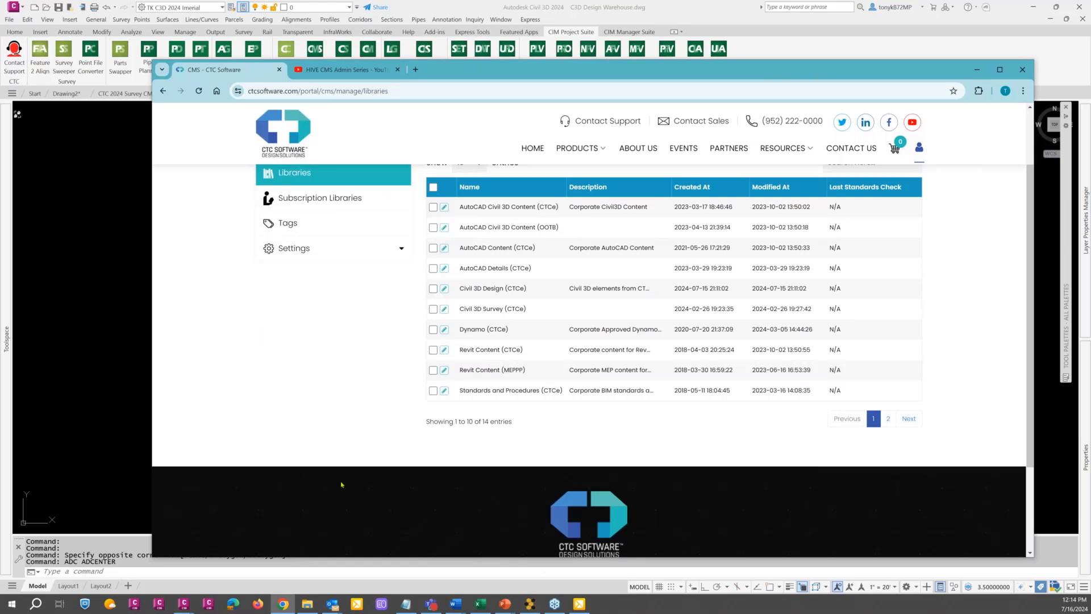
left_click(130, 391)
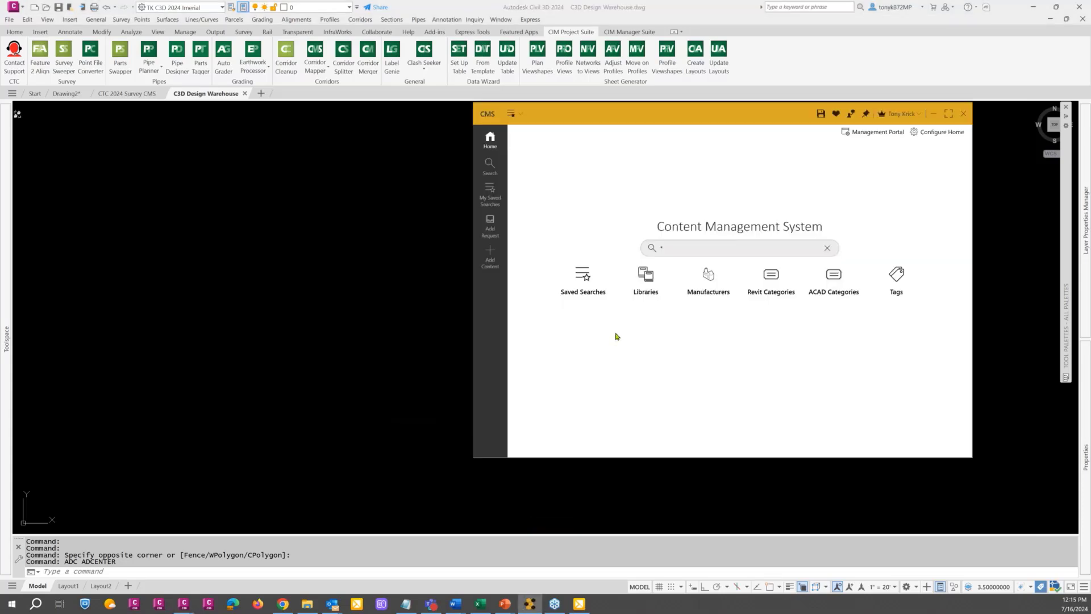
left_click_drag(579, 117, 555, 120)
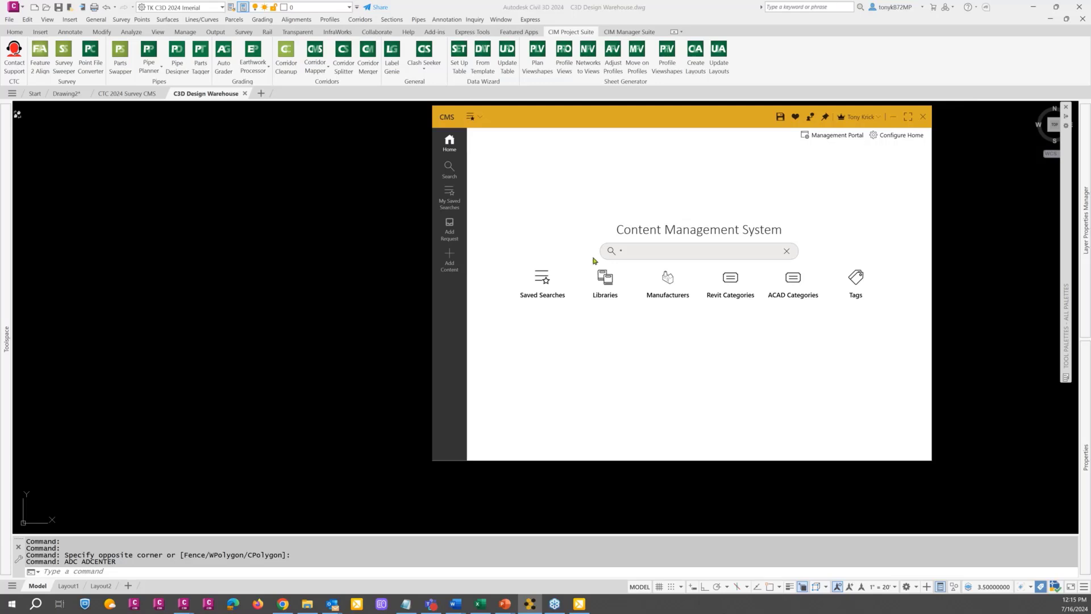
left_click(475, 117)
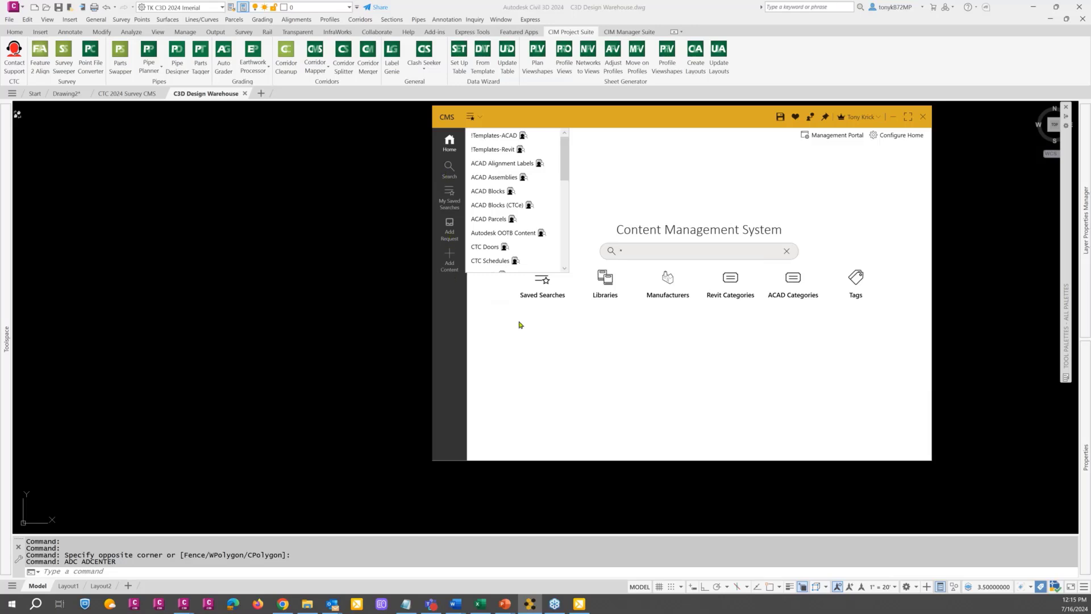
left_click(585, 347)
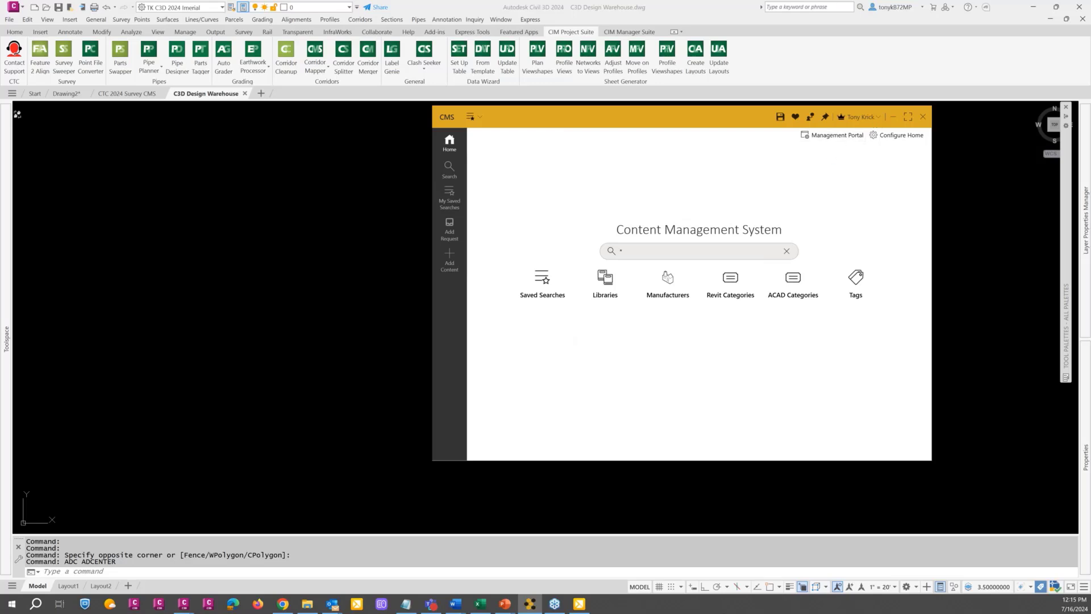
Review the CMS user settings and leave them without saving.
left_click(874, 117)
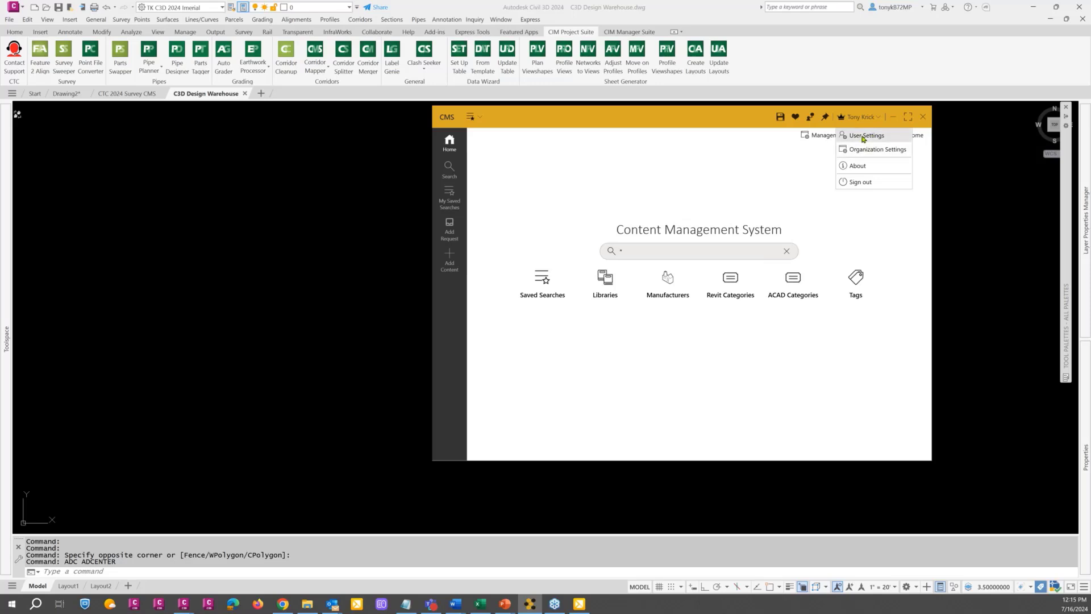
left_click(862, 136)
left_click_drag(615, 200, 570, 156)
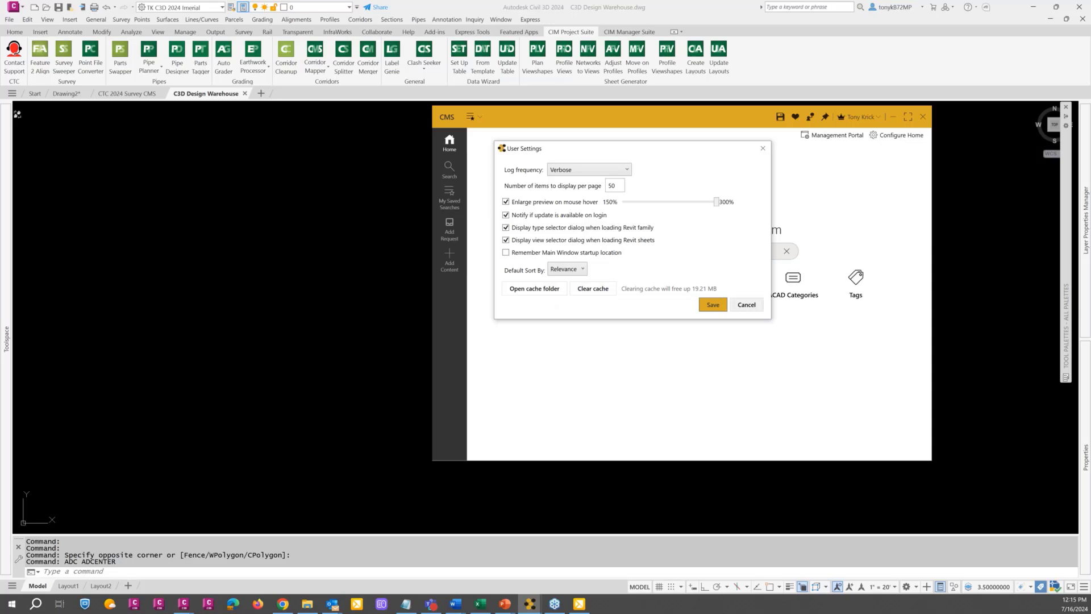
left_click(747, 305)
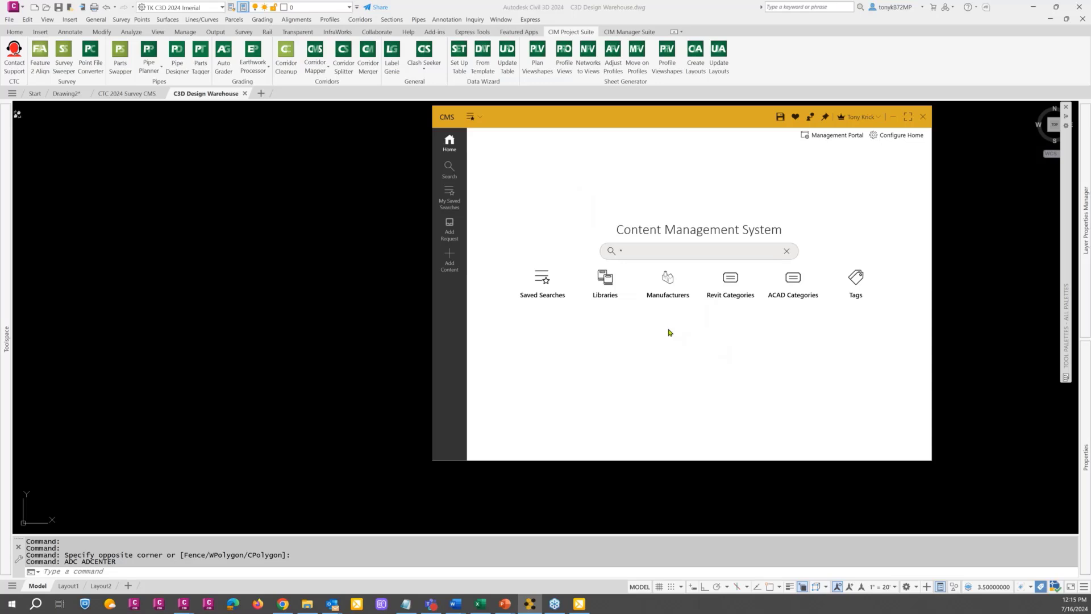
Refresh the CMS library overview and open the Z_Demo Survey library.
left_click(608, 287)
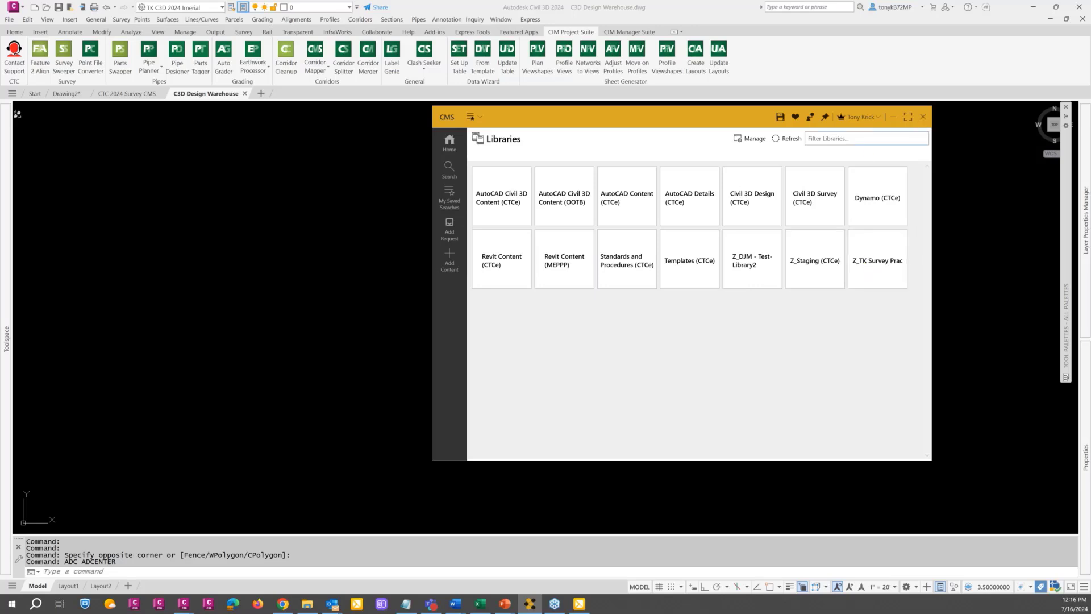
left_click(786, 138)
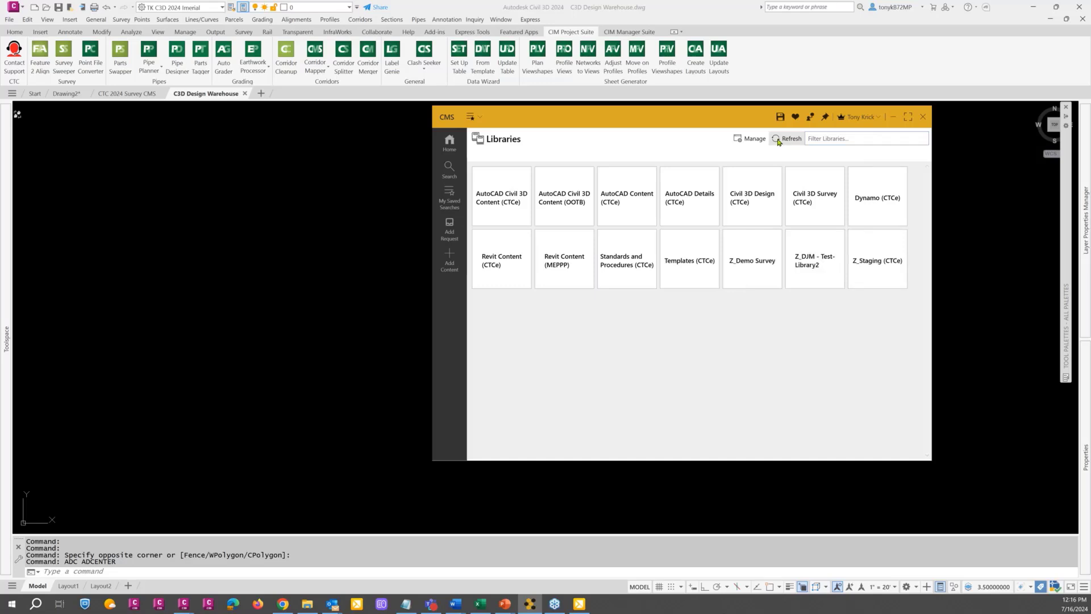
left_click(751, 257)
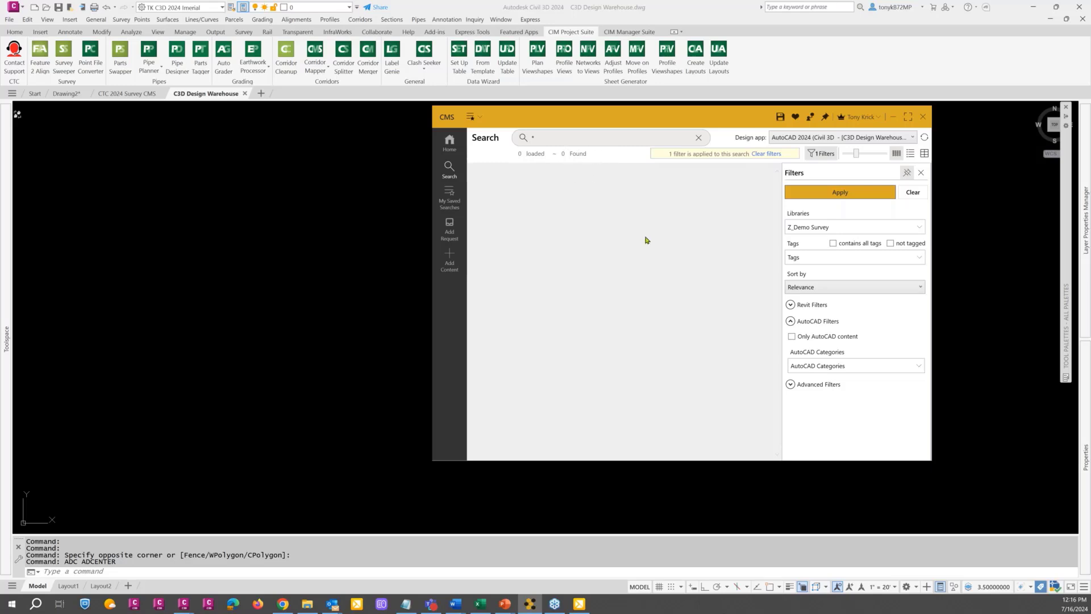
left_click_drag(613, 116, 595, 127)
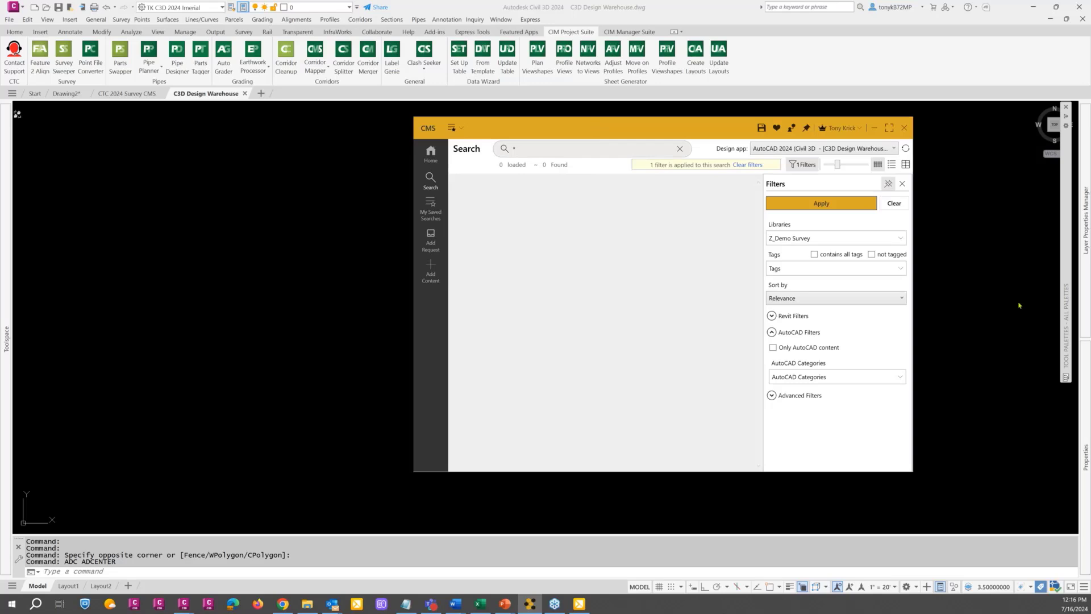
Open the Templates (CTCe) library from the CMS library overview and browse its template and document files.
left_click(431, 153)
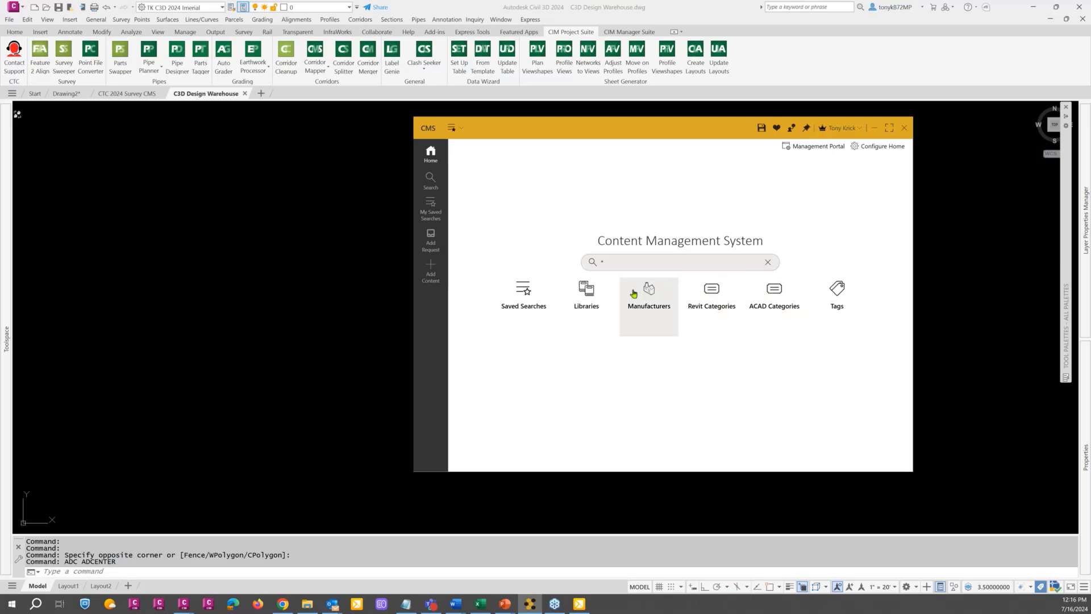
left_click(589, 296)
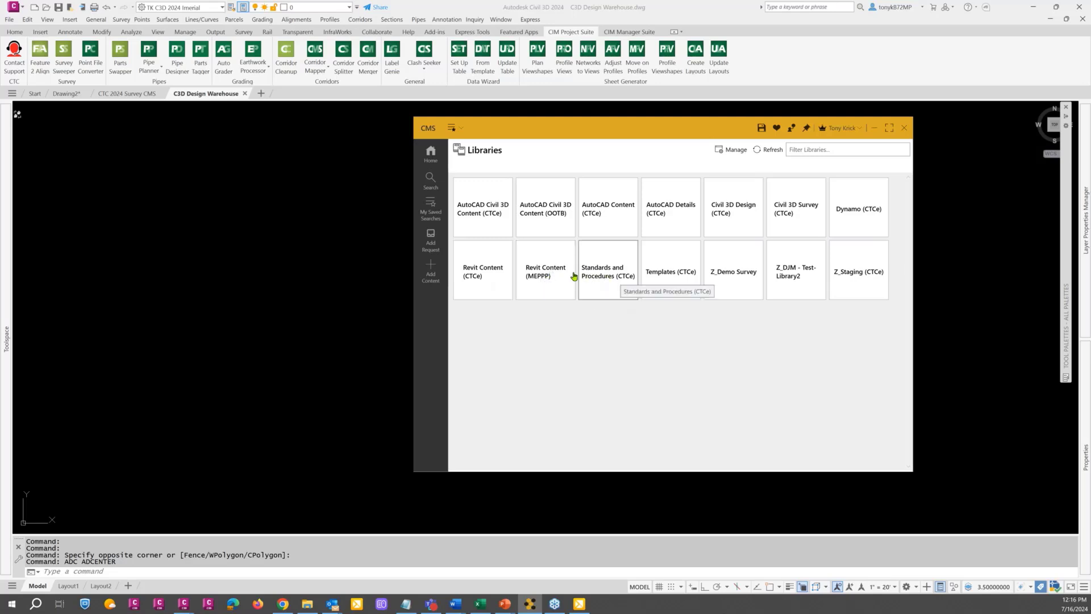
left_click(667, 277)
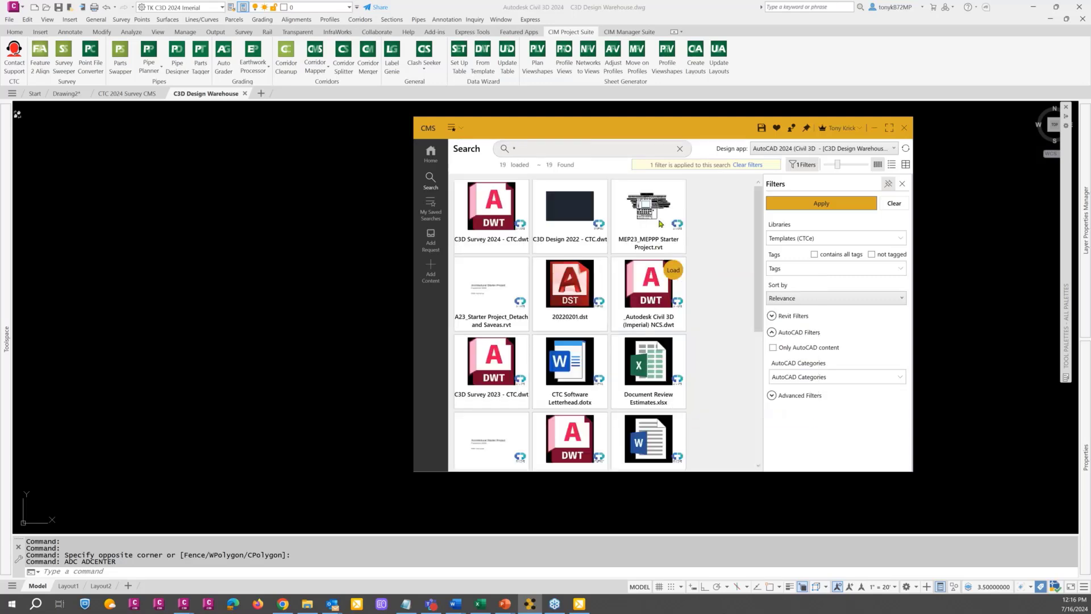
left_click_drag(605, 124, 569, 113)
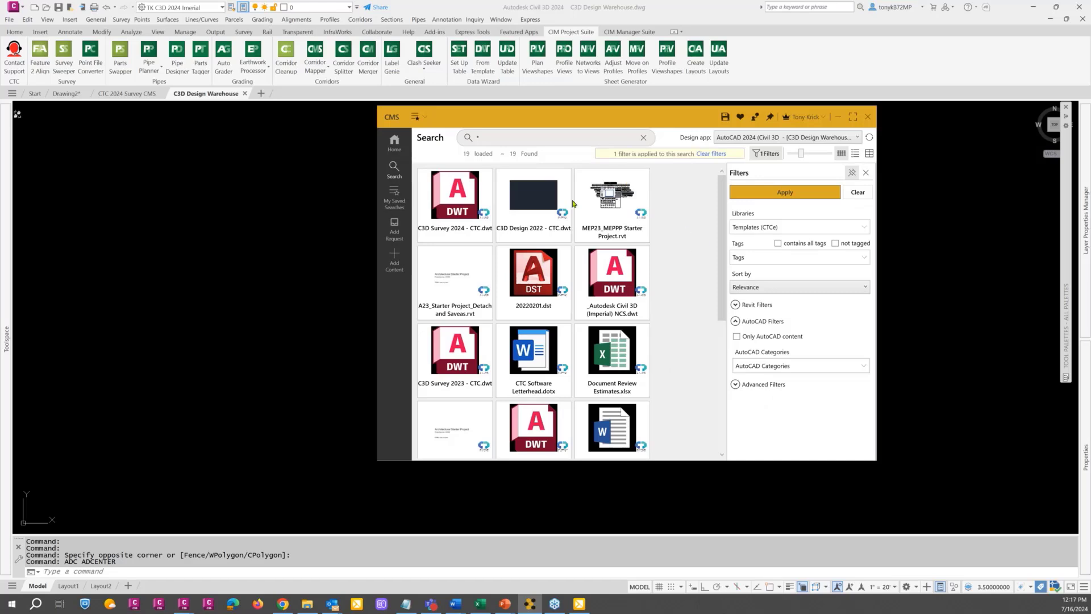
mouse_move(470, 206)
mouse_move(454, 227)
left_click_drag(719, 302, 711, 381)
scroll(710, 404, "up", 2)
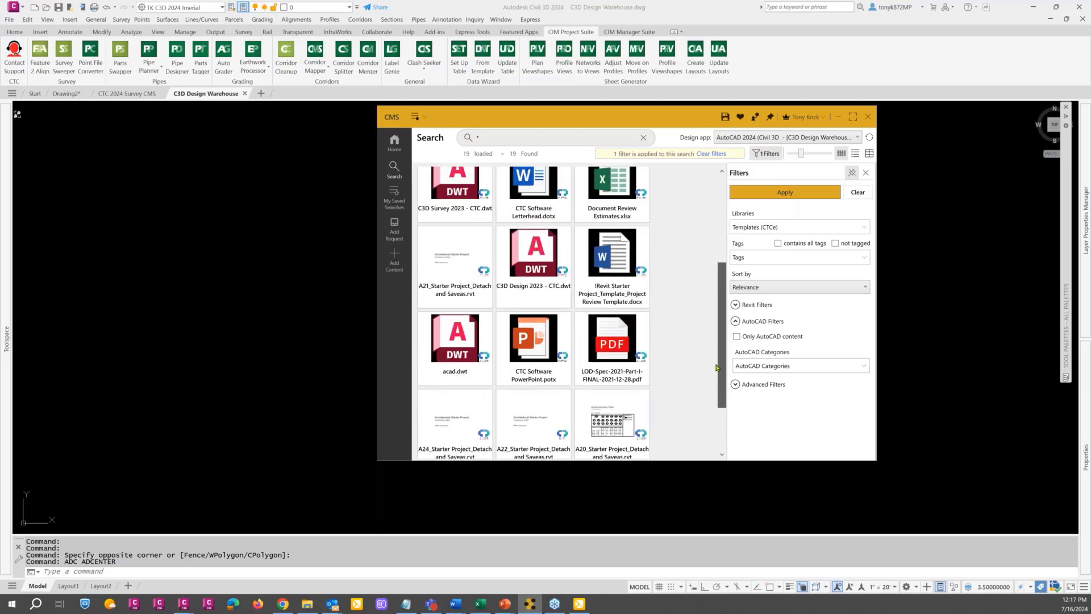
scroll(716, 367, "up", 5)
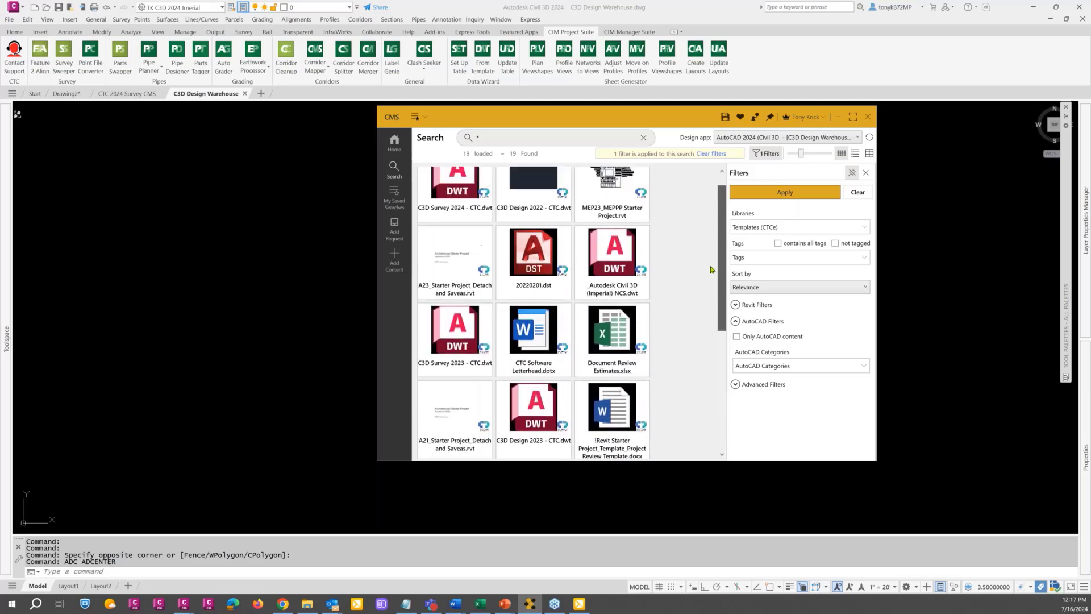
scroll(710, 269, "up", 1)
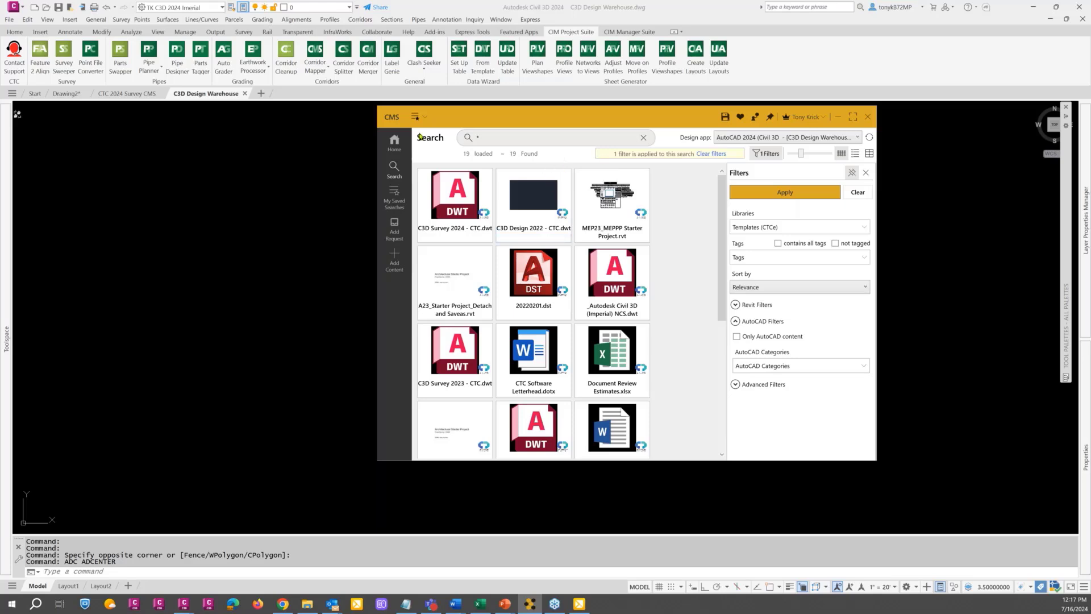
Open the Civil 3D Design (CTCe) library from the CMS home page and browse its blocks, label styles and band styles.
left_click(398, 144)
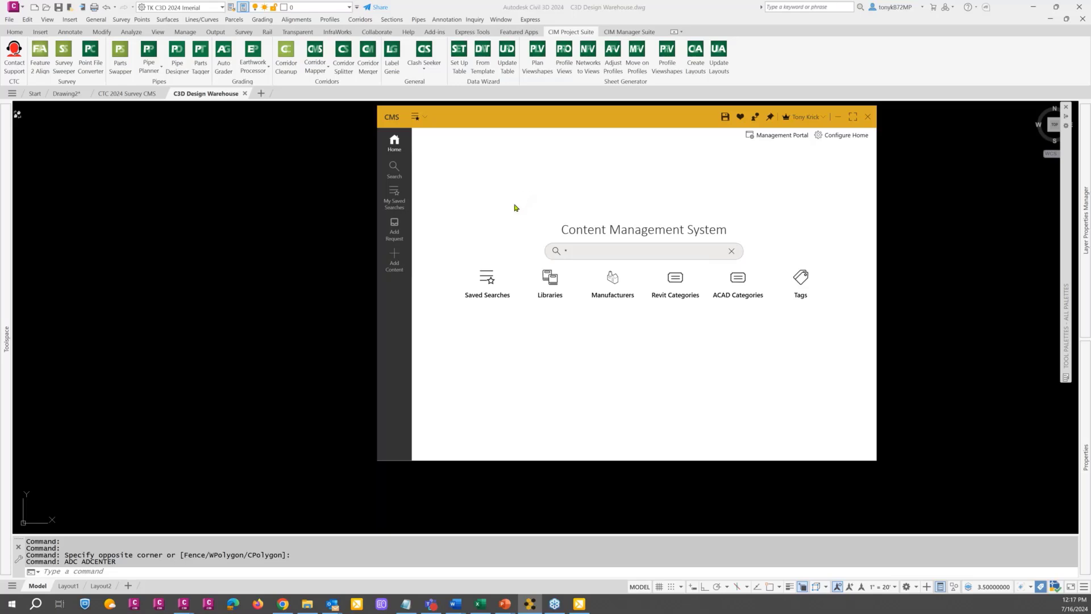
mouse_move(202, 96)
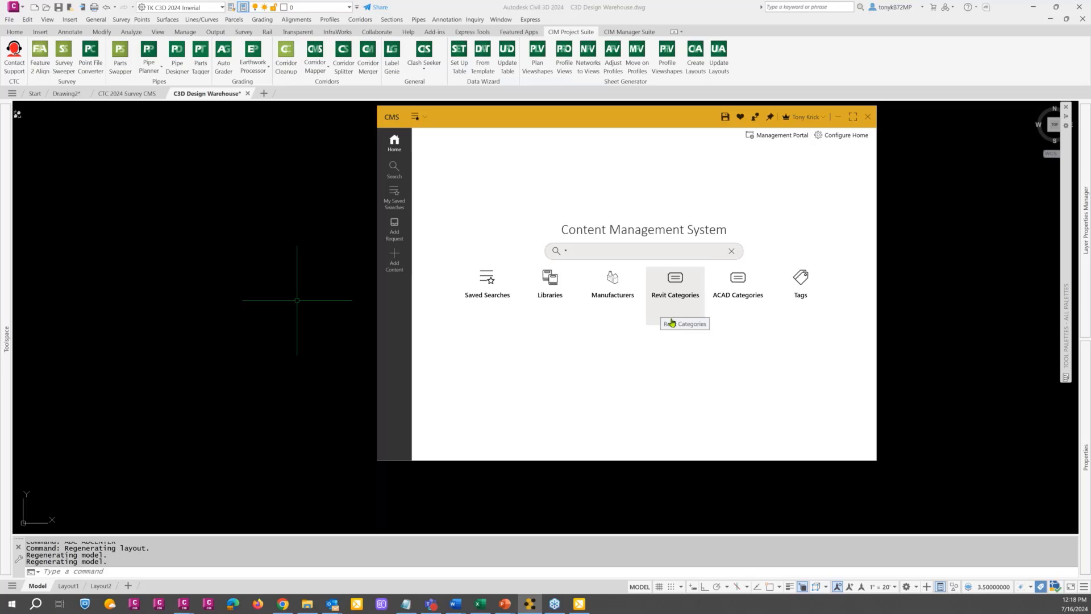
left_click(550, 284)
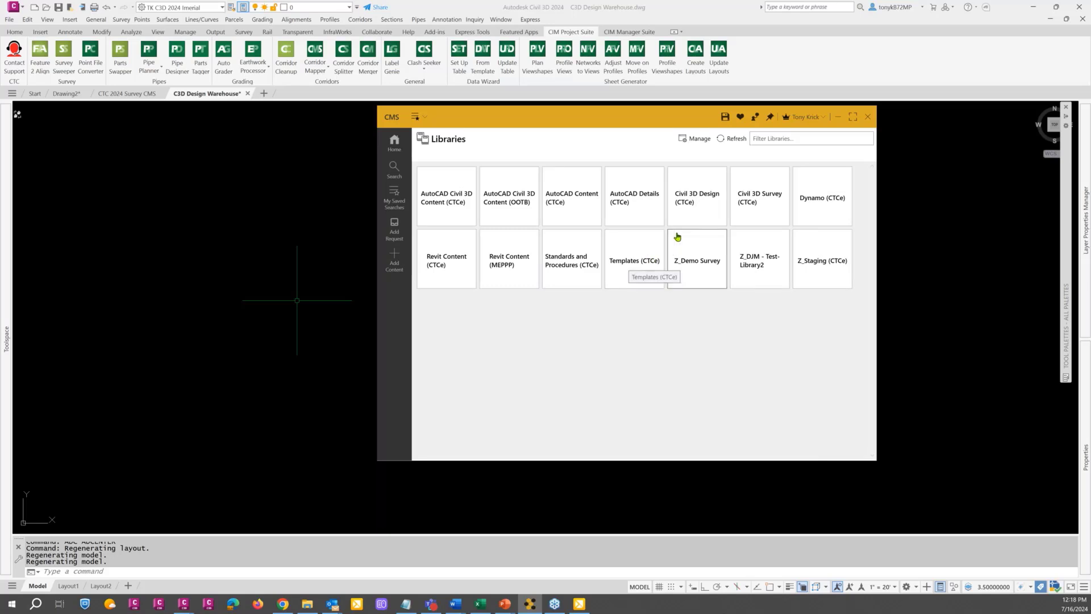
left_click(686, 202)
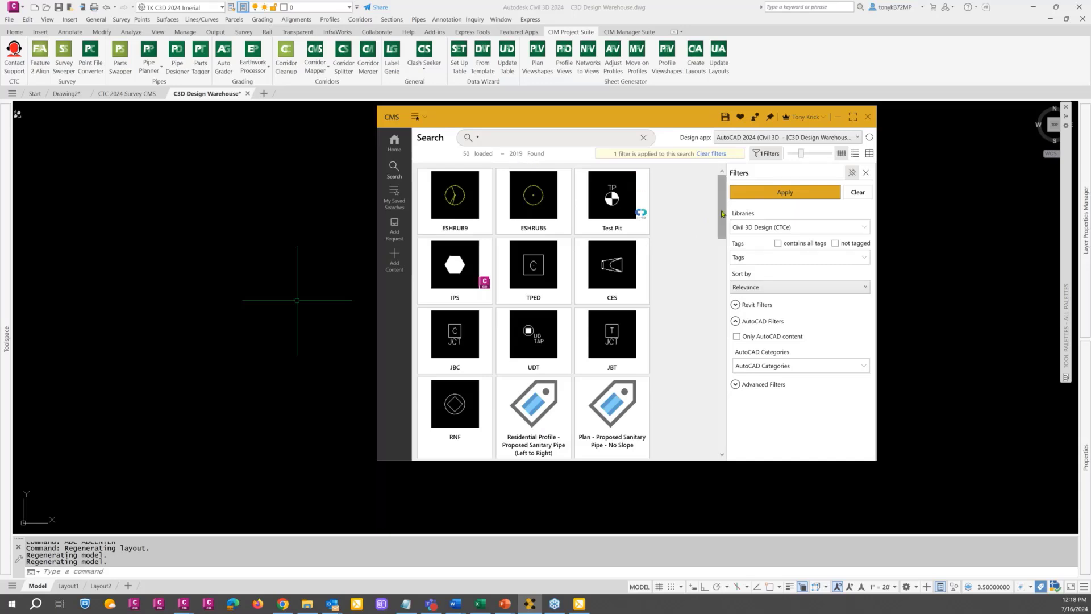
scroll(724, 230, "down", 3)
scroll(725, 230, "down", 5)
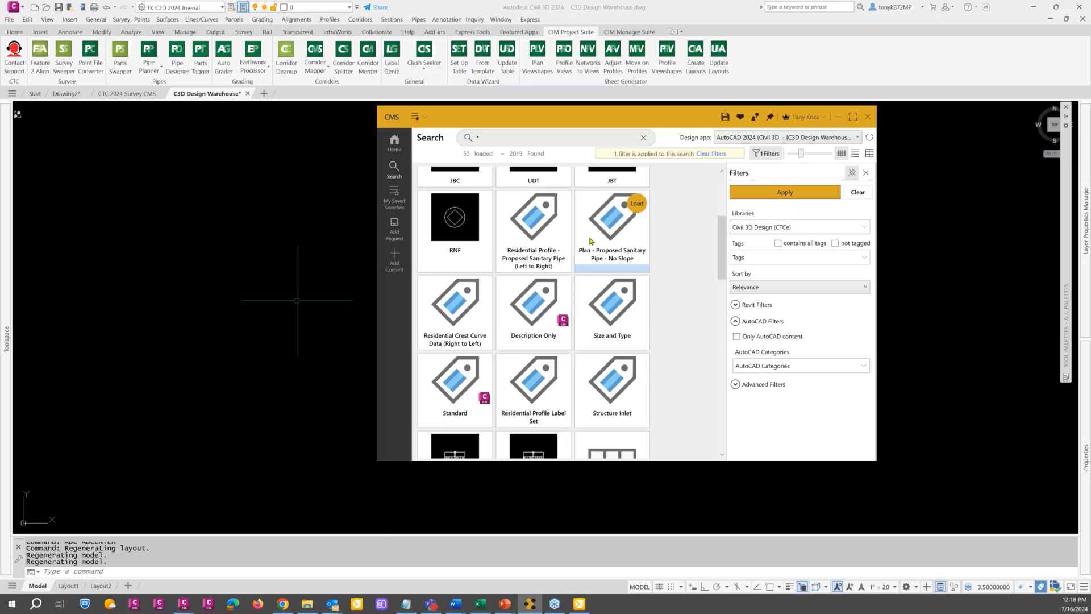
left_click_drag(721, 250, 720, 326)
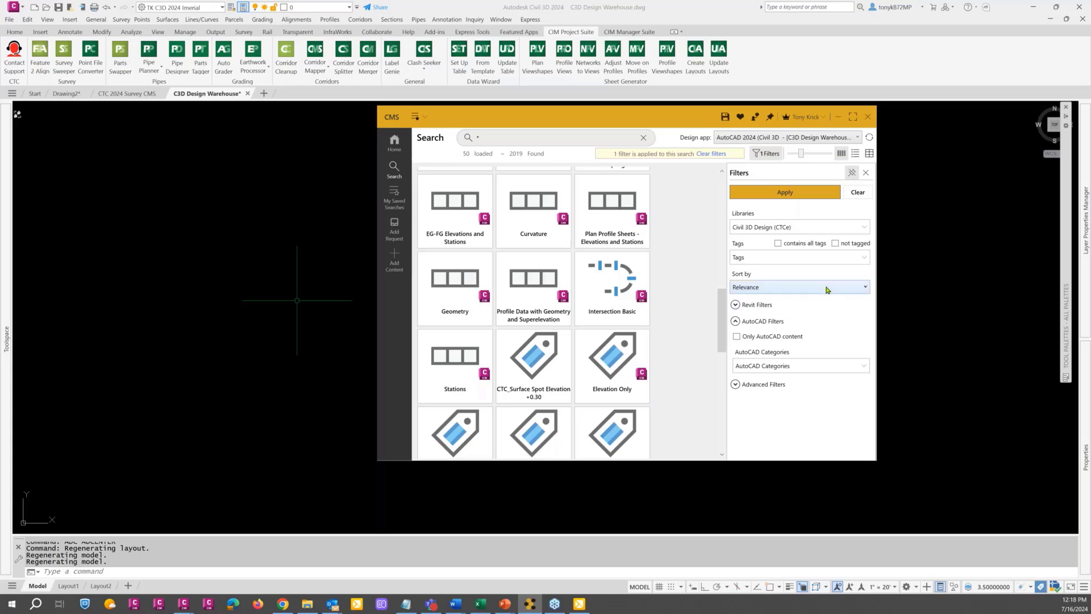
Filter the search to the AcadAssembly and AcadSubassembly categories in the AutoCAD Civil 3D Content (CTCe) library only, and browse the matching items.
left_click(855, 363)
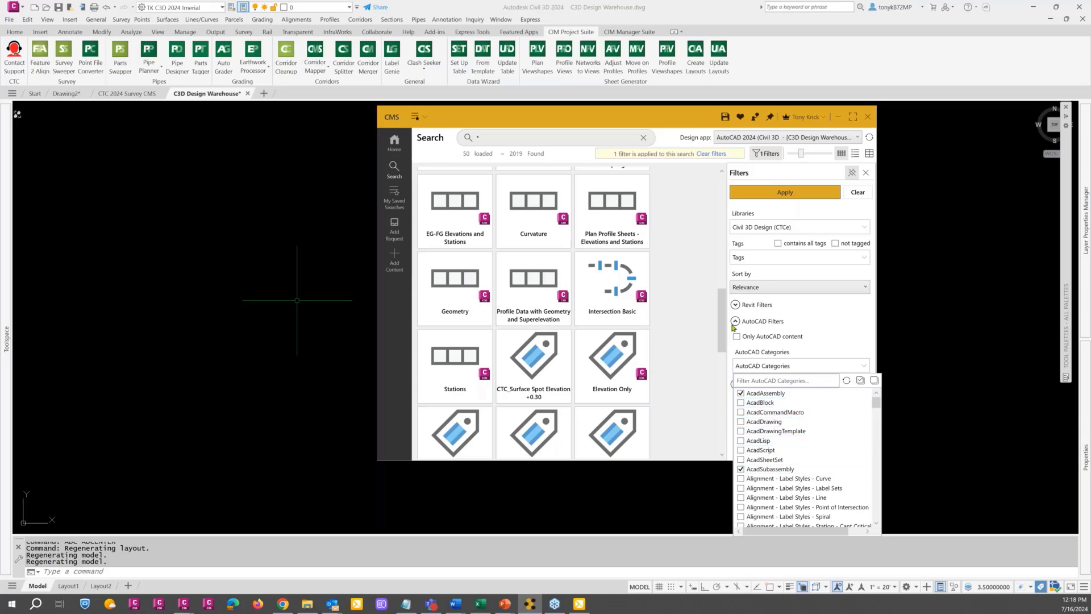
left_click(771, 193)
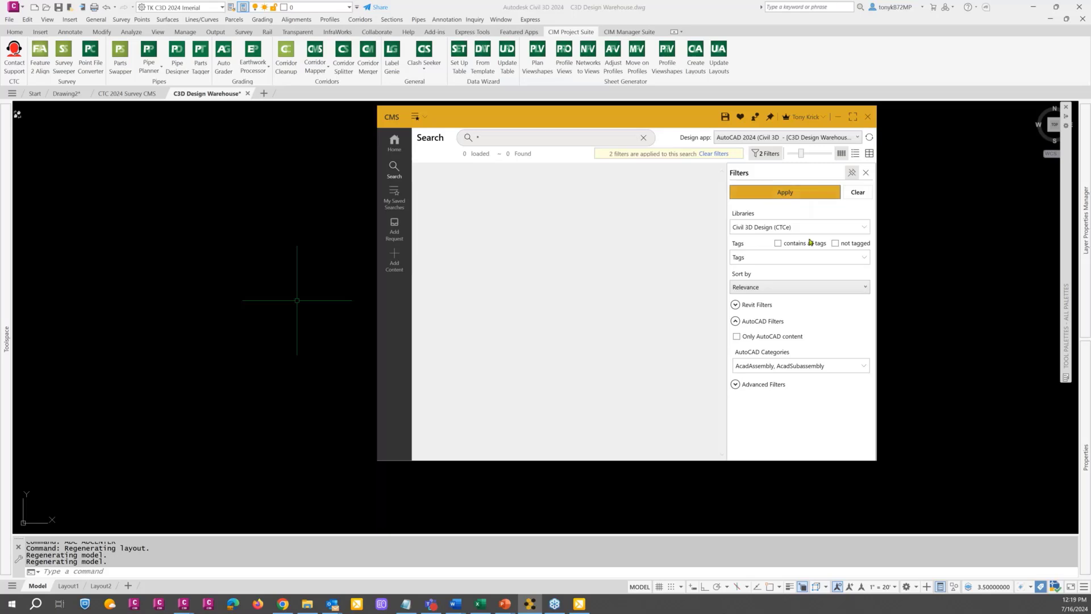
left_click(854, 226)
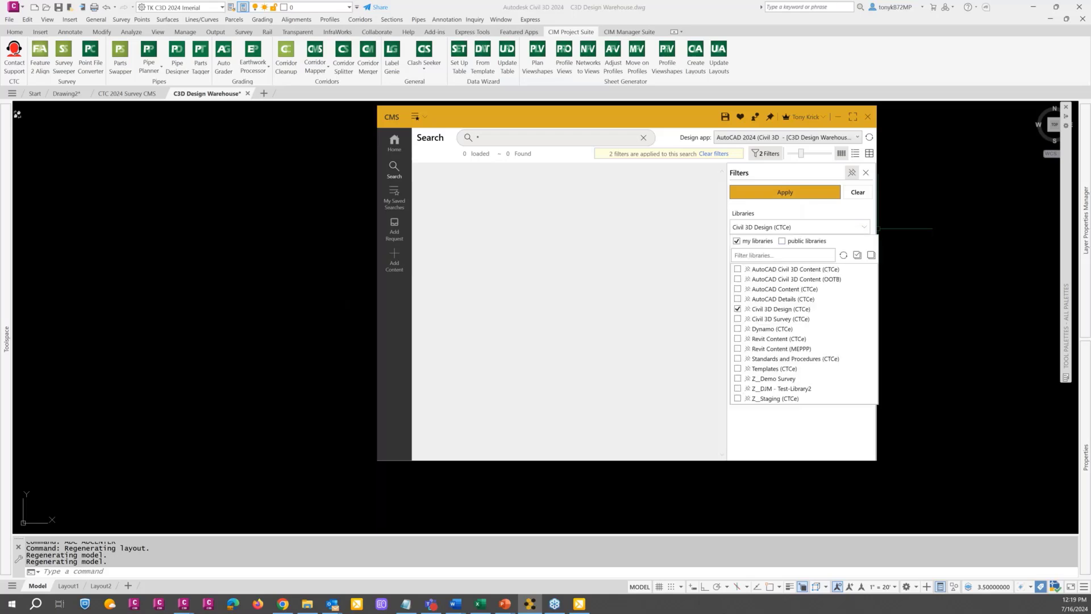
left_click(737, 269)
left_click(737, 309)
left_click(756, 192)
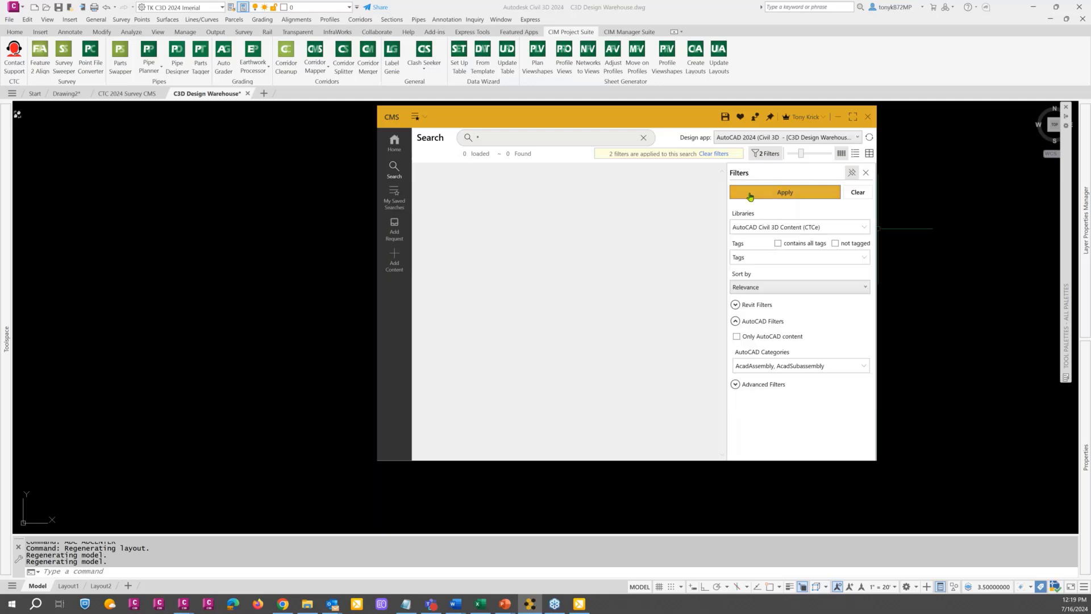
left_click(781, 194)
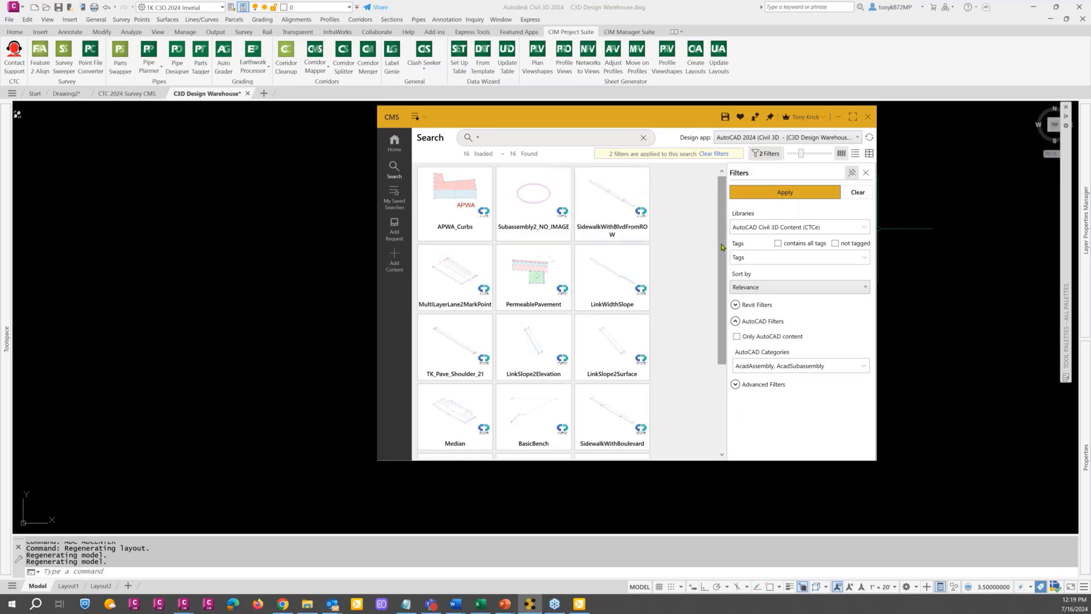
left_click_drag(723, 279, 720, 366)
left_click_drag(720, 304, 723, 213)
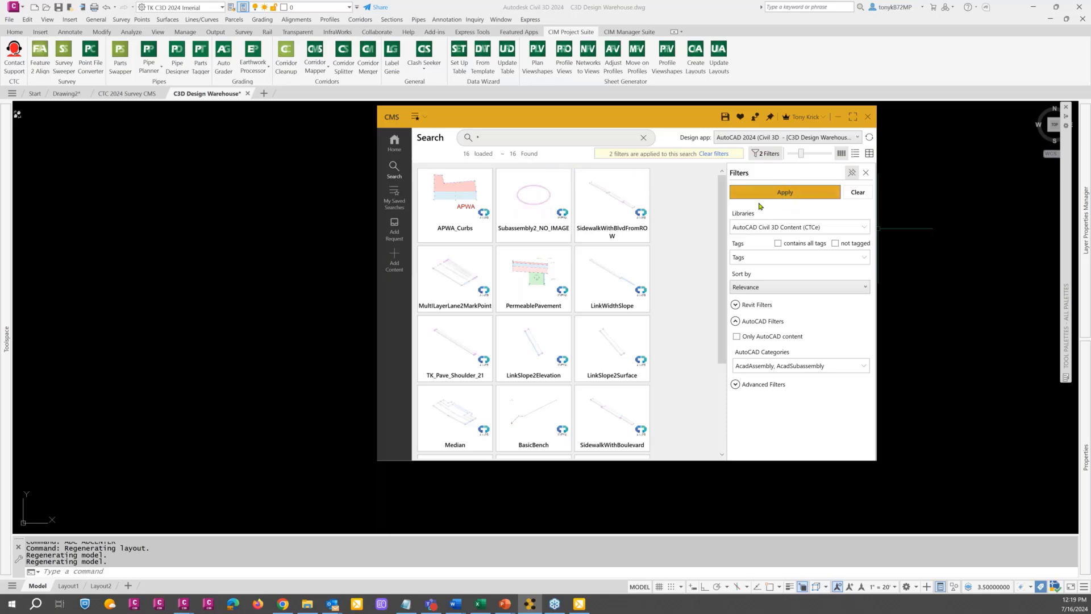
Open the CMS page for adding content and make the CTC 2024 Survey CMS drawing active in Civil 3D.
left_click(394, 258)
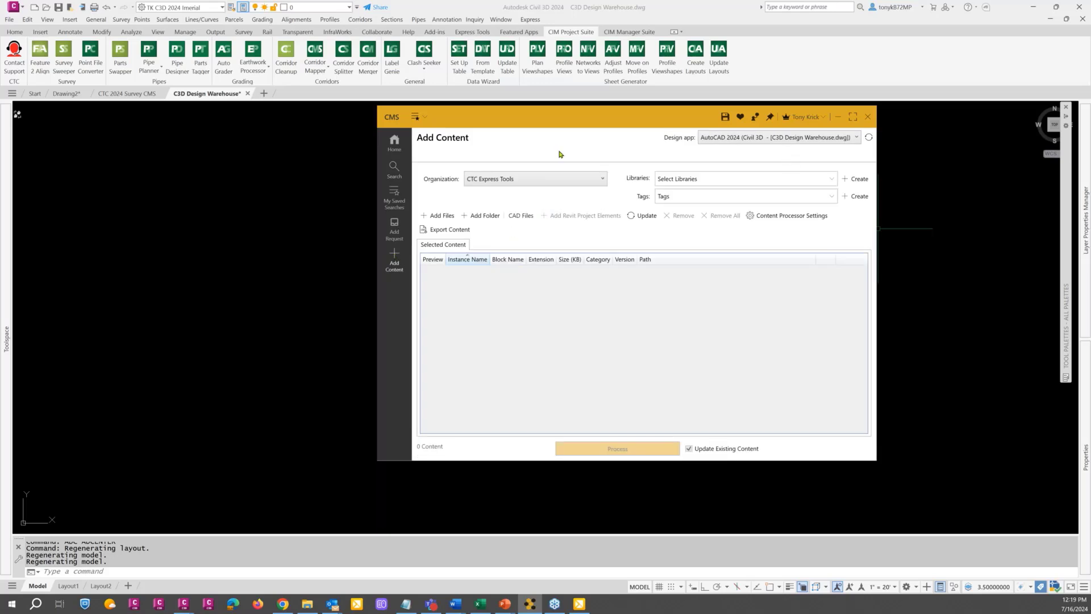
left_click(856, 138)
left_click(855, 138)
left_click(64, 95)
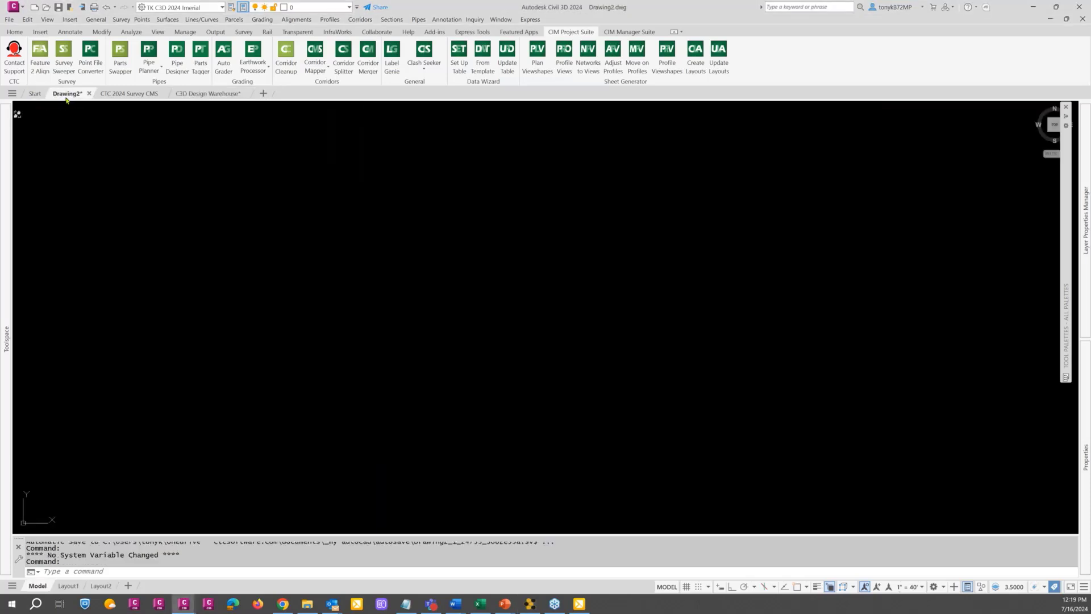
left_click(139, 95)
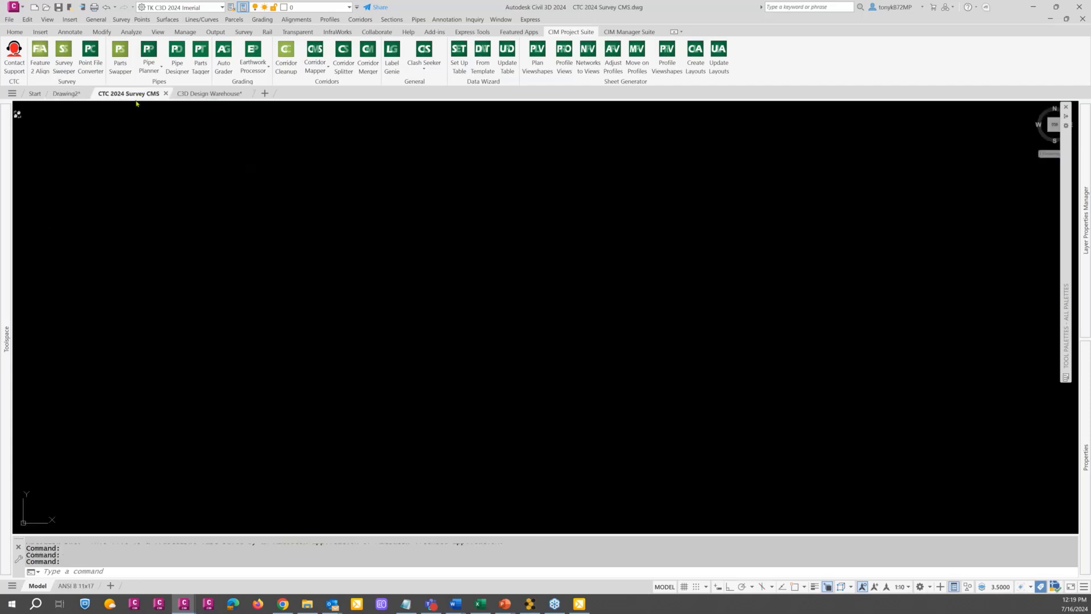
Examine the surface, alignment and point style collections in the Toolspace settings of the CTC 2024 Survey CMS drawing.
mouse_move(4, 266)
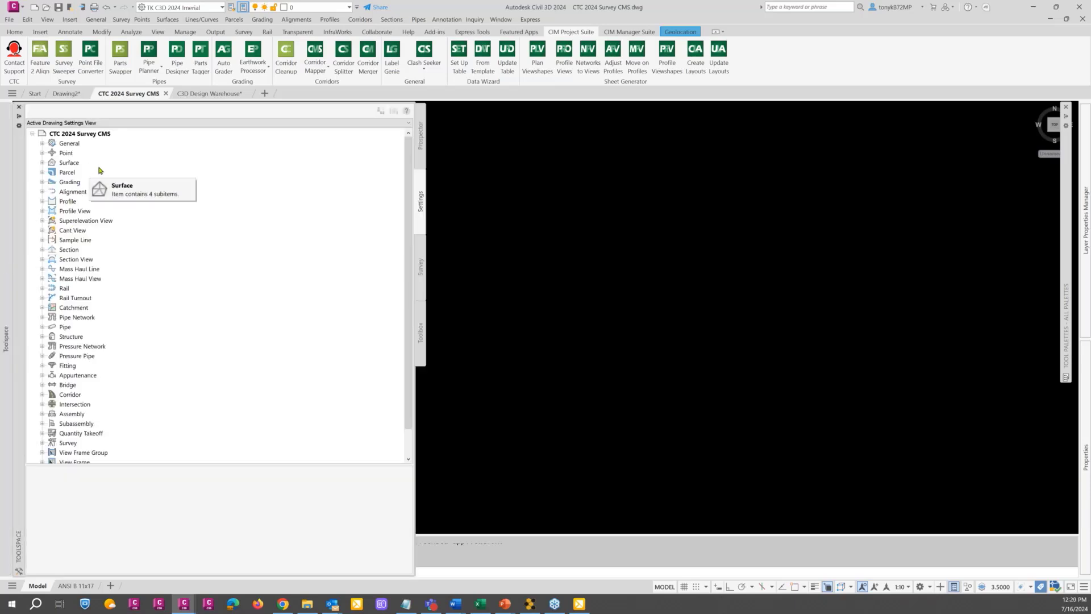
left_click(43, 163)
left_click(51, 172)
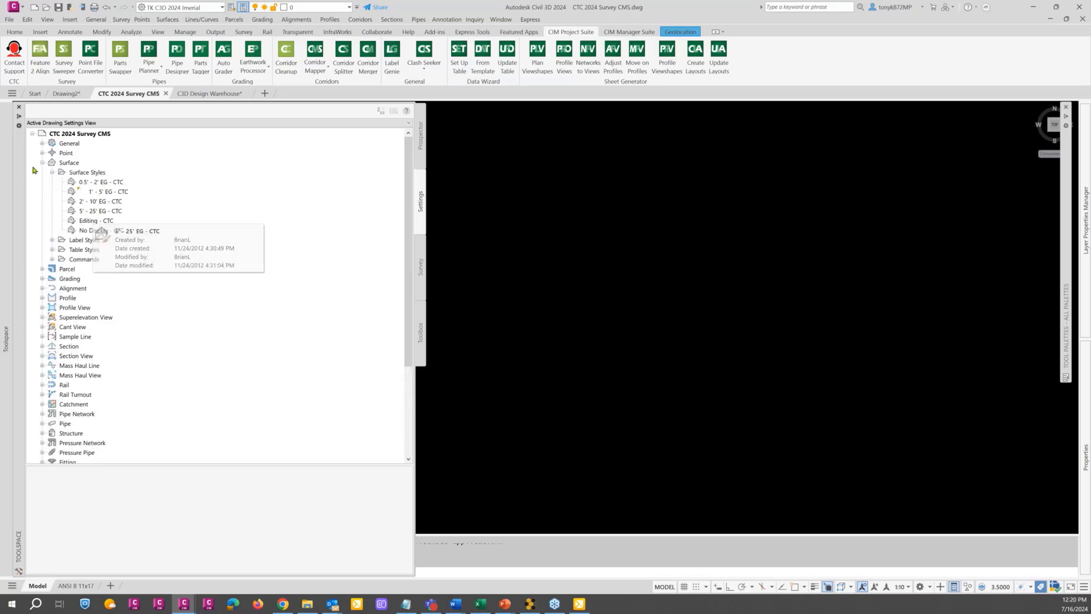
left_click(52, 172)
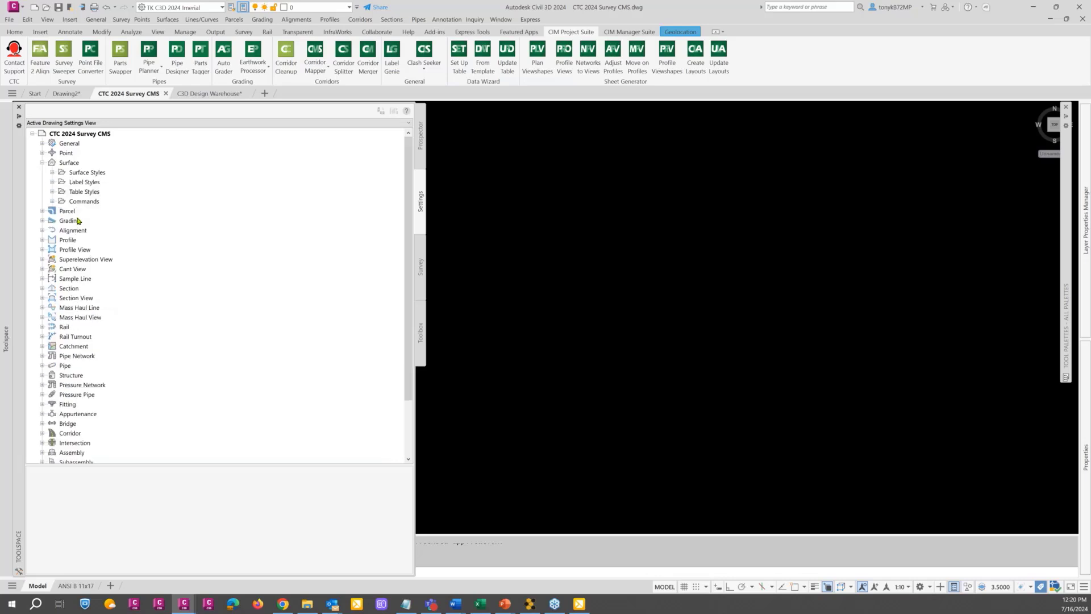
left_click(65, 231)
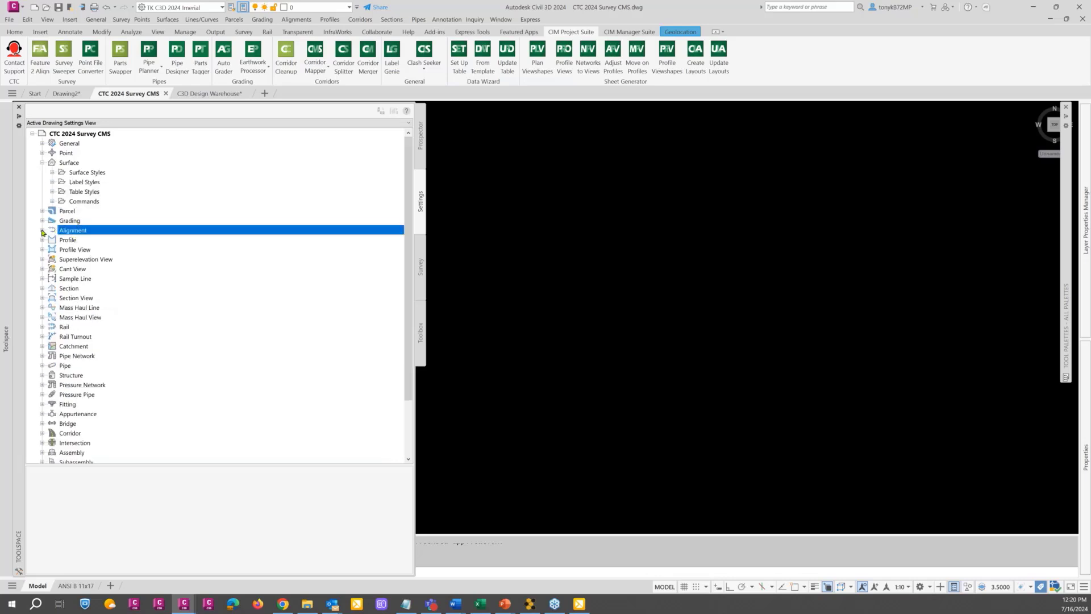
left_click(42, 230)
left_click(51, 239)
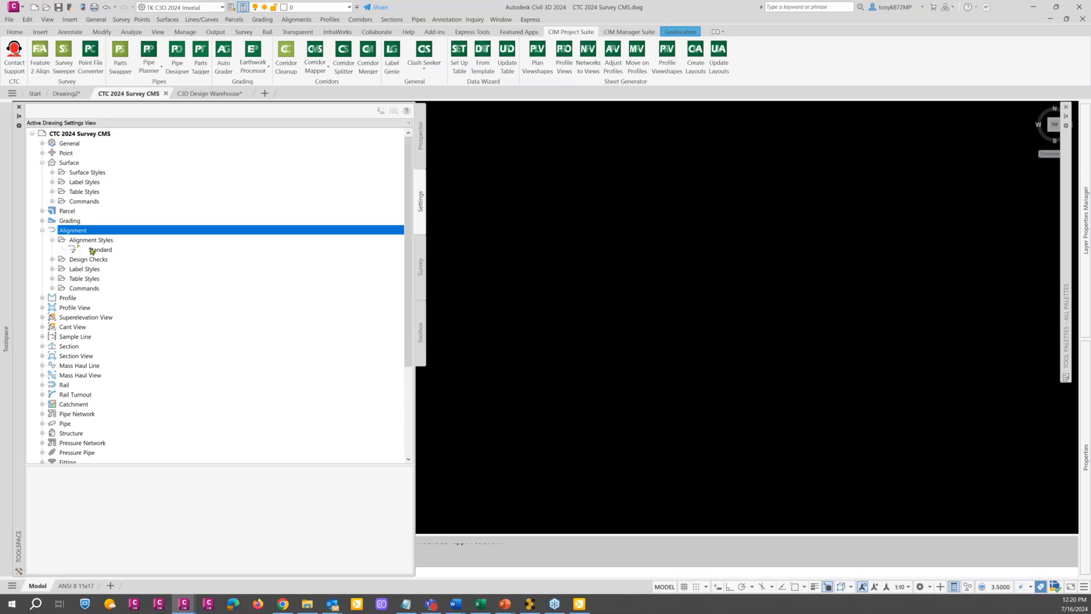
left_click(43, 230)
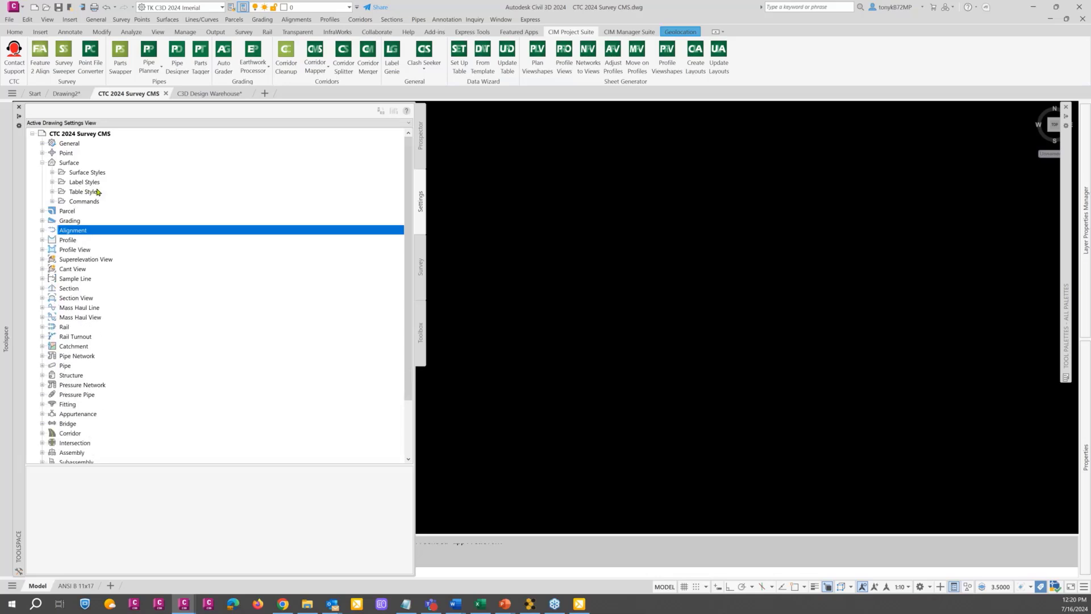
left_click(43, 152)
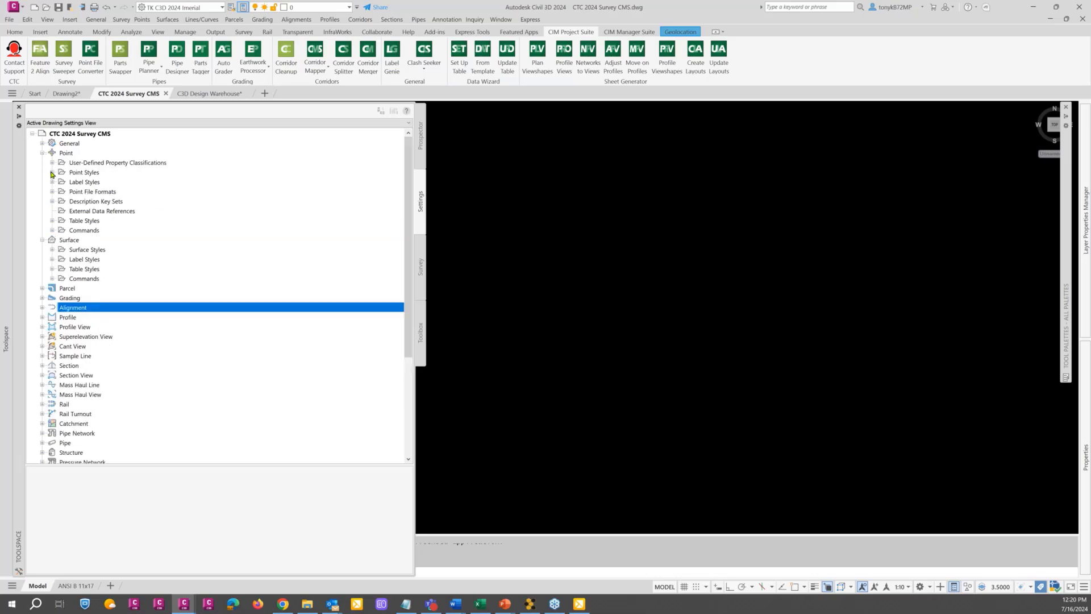
left_click(52, 172)
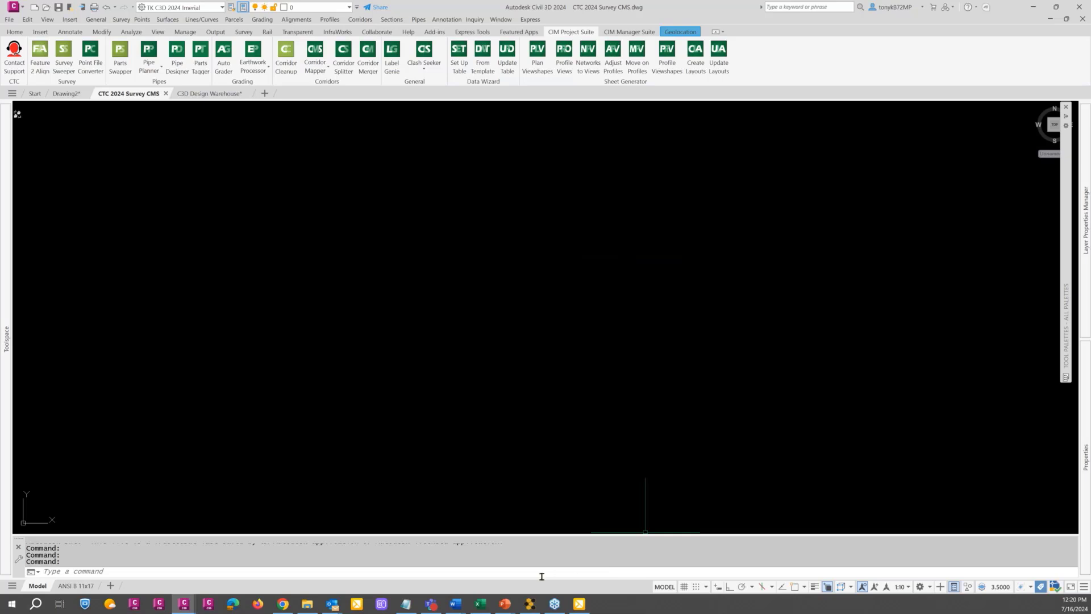
Bring the CMS window back, close the CTC 2024 Survey CMS drawing and make Drawing2 the active drawing.
mouse_move(530, 602)
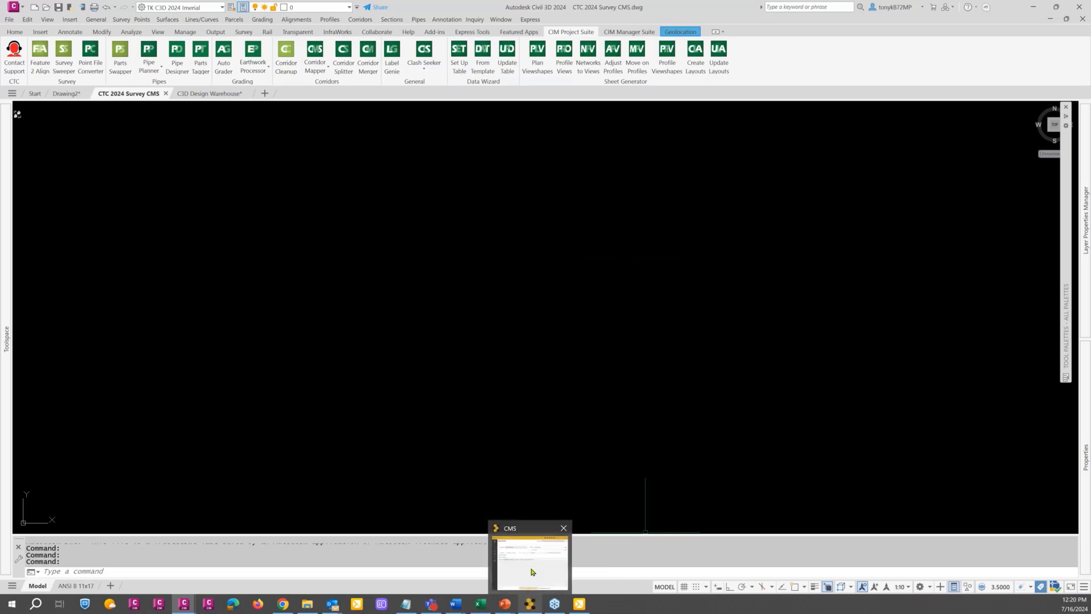
left_click(534, 571)
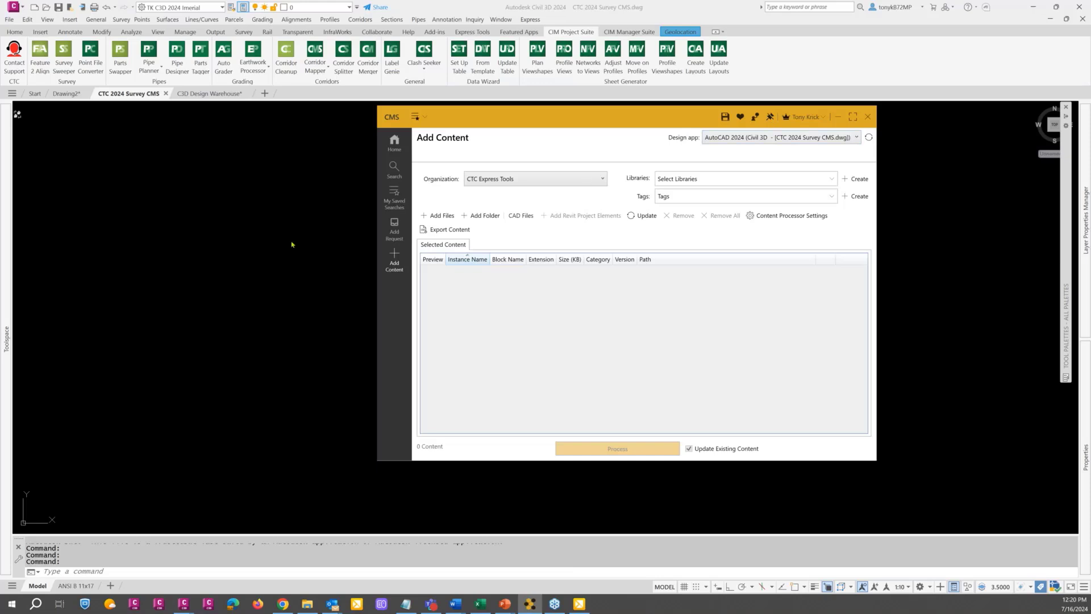
mouse_move(6, 307)
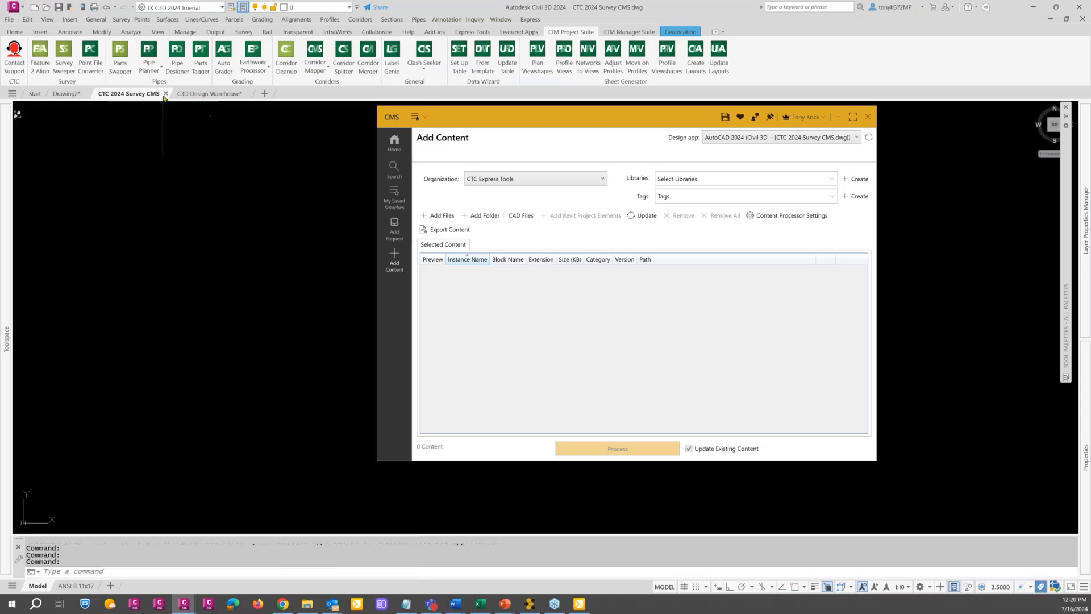
mouse_move(165, 94)
left_click(165, 94)
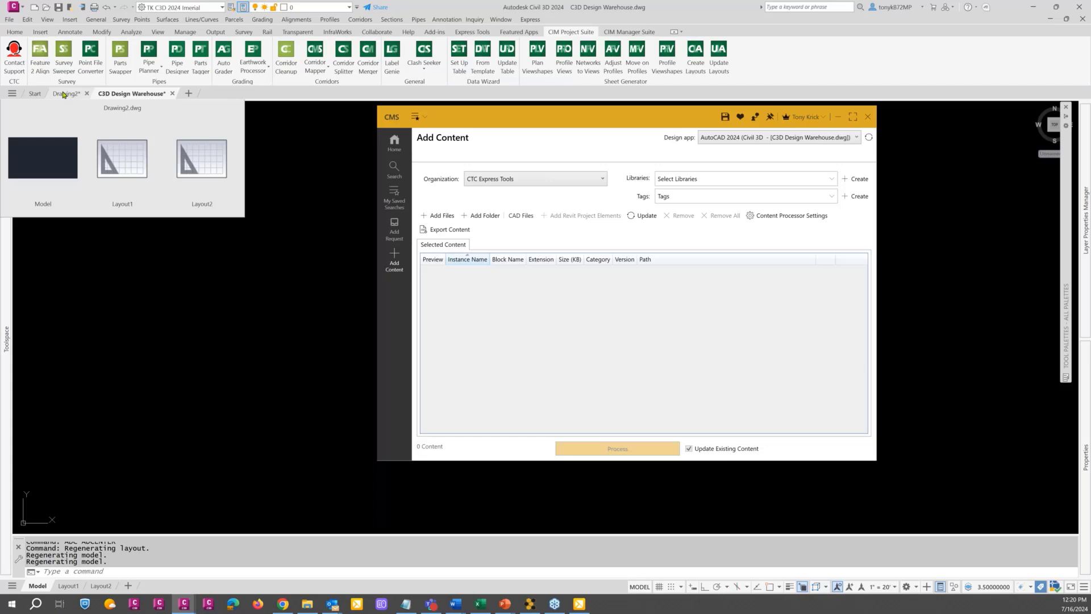
left_click(64, 94)
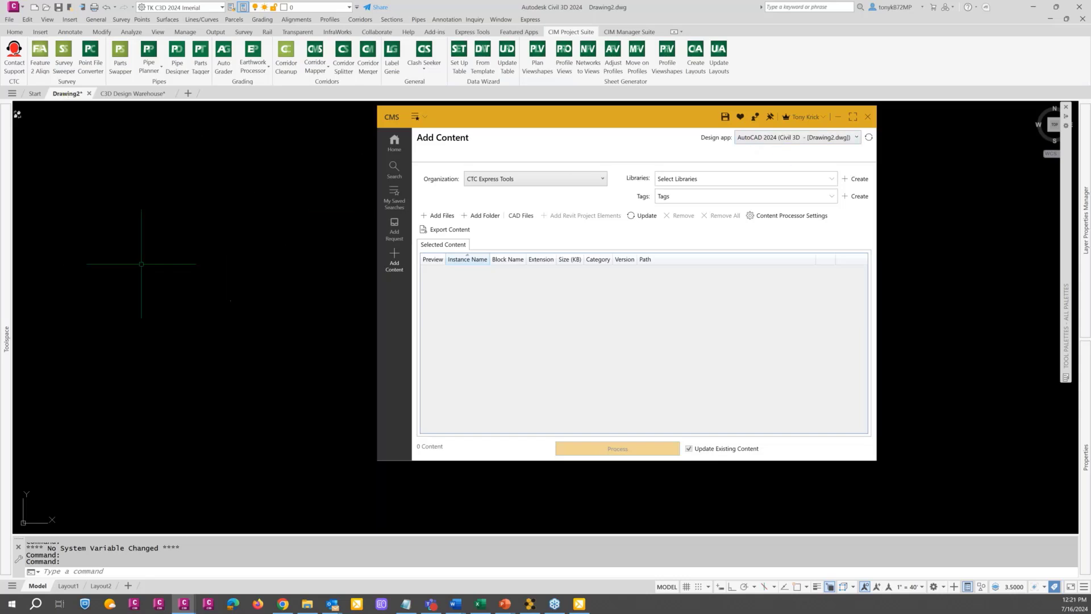
mouse_move(6, 261)
Choose Civil 3D Survey (CTCe) as the target library for the added content.
left_click(782, 178)
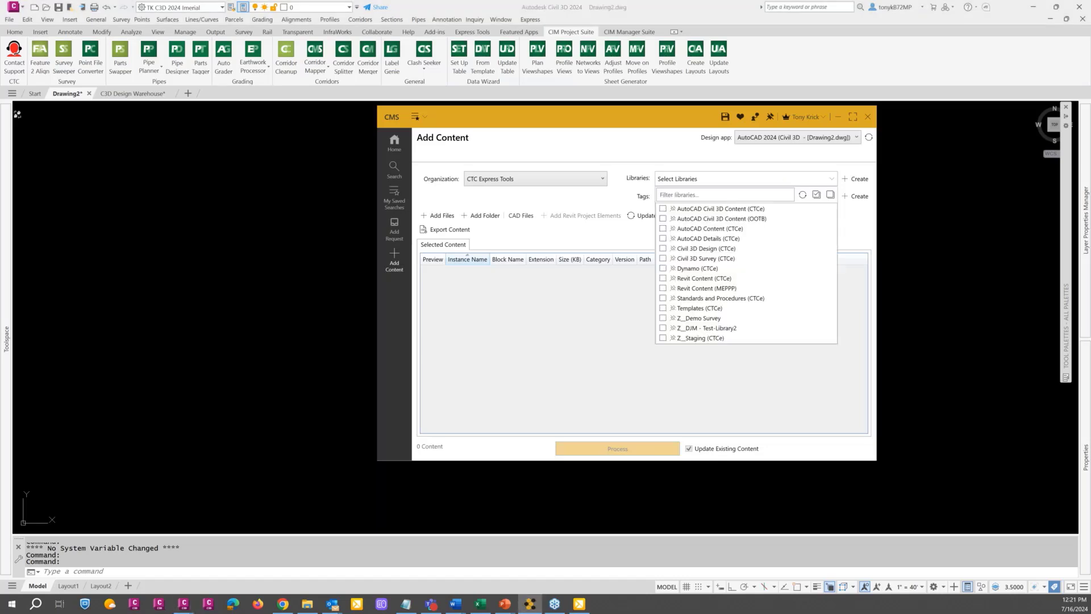
left_click(666, 259)
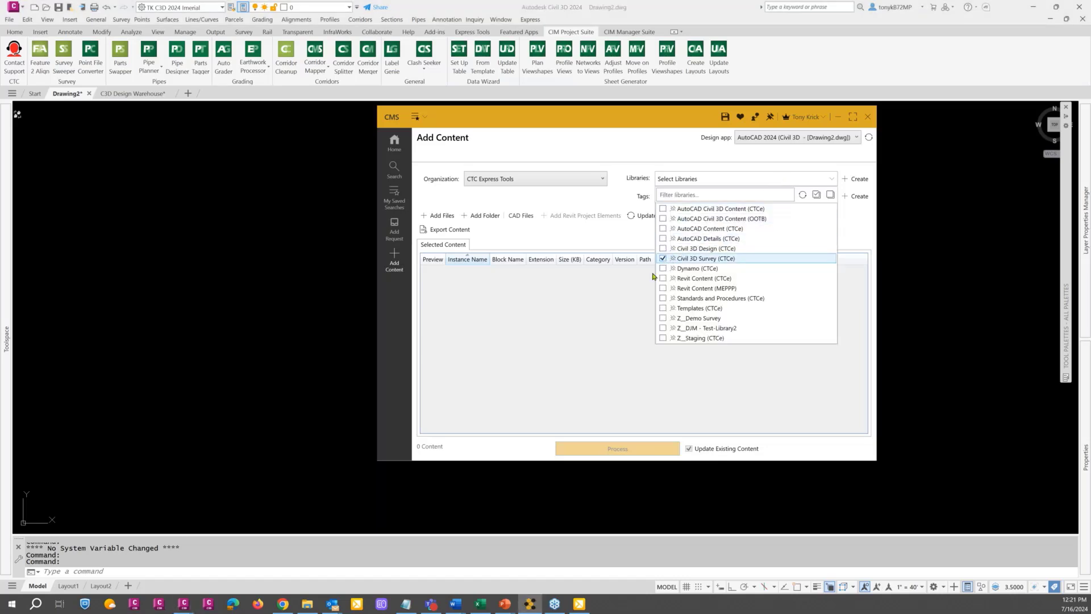
left_click(595, 320)
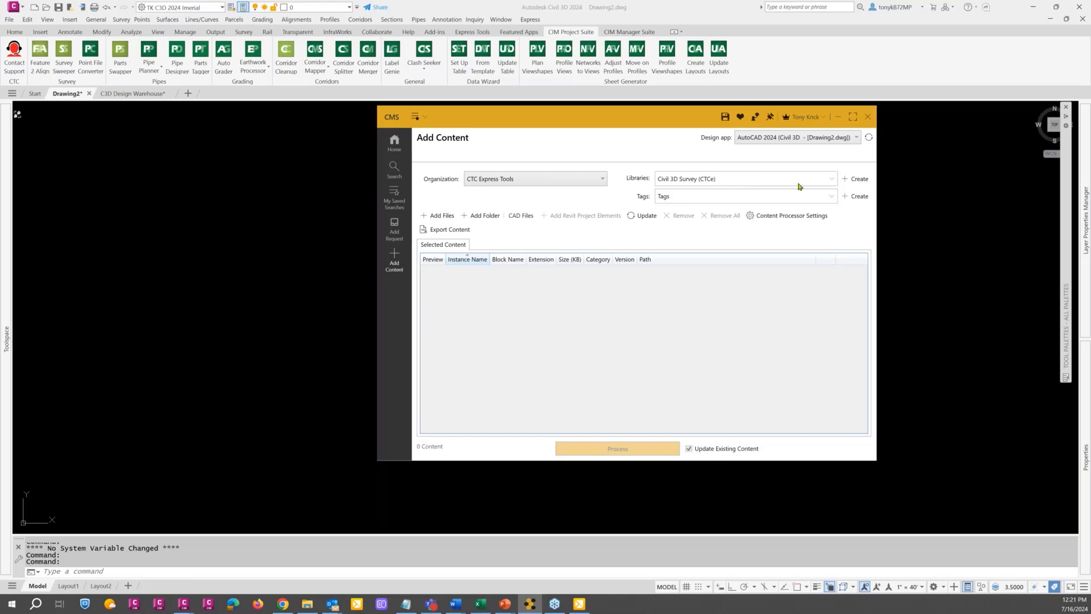
Change the target library for the added content to Z_Demo Survey, deselecting Civil 3D Survey (CTCe).
left_click(832, 180)
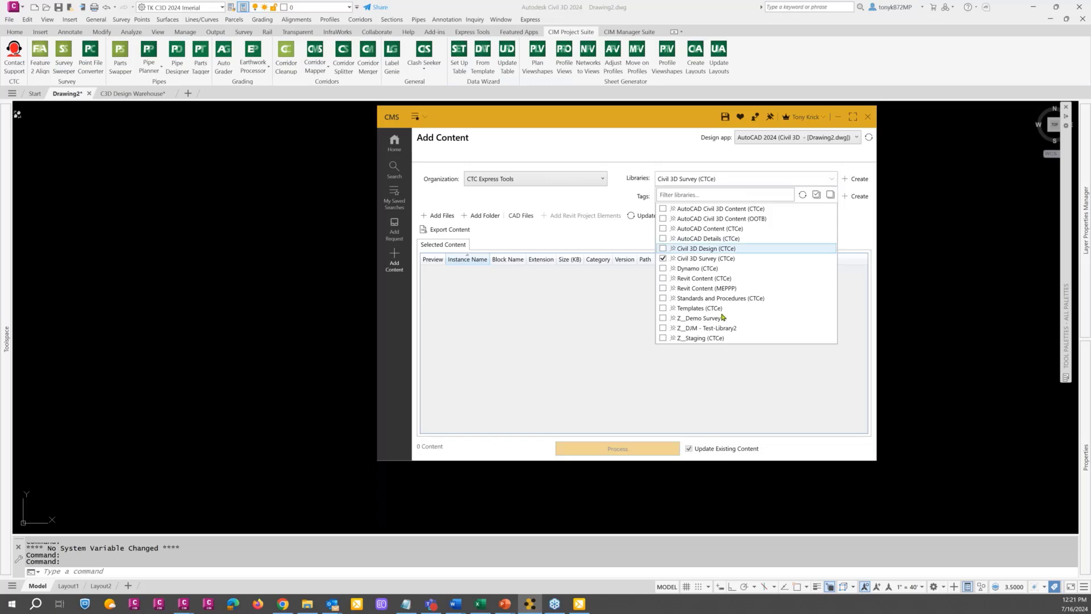
left_click(663, 319)
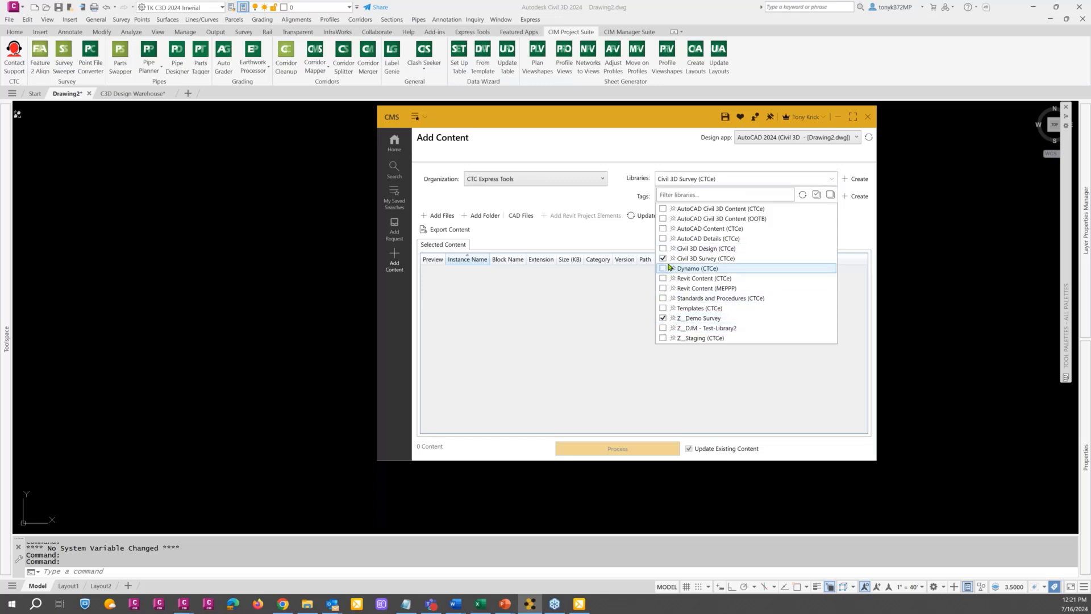
left_click(663, 259)
left_click(620, 299)
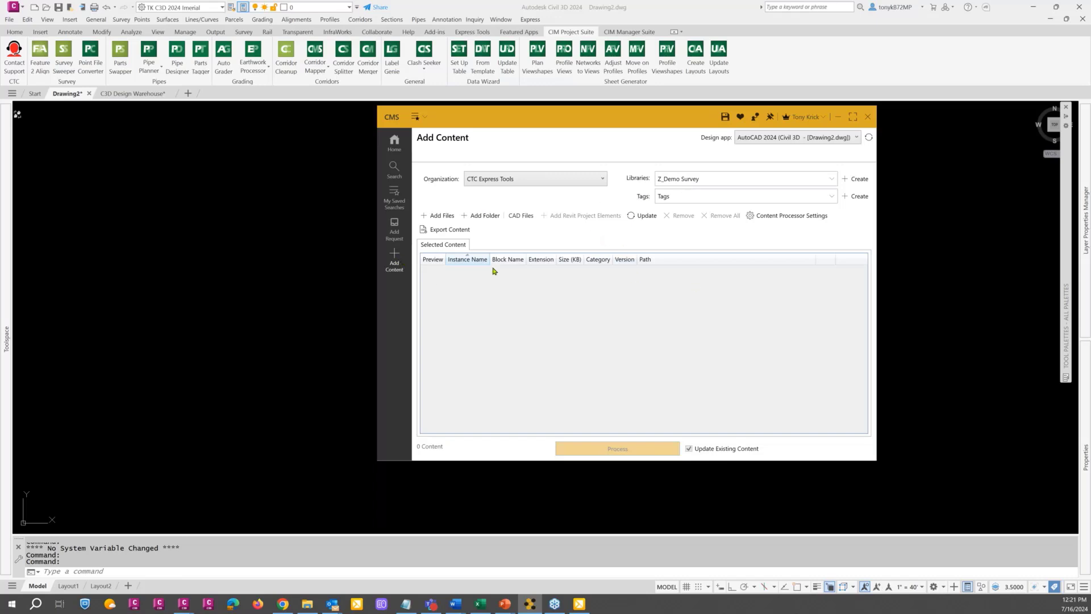
Load the Assemblies - Imperial.atc tool palette file as the source of AutoCAD elements for the added content.
left_click(519, 219)
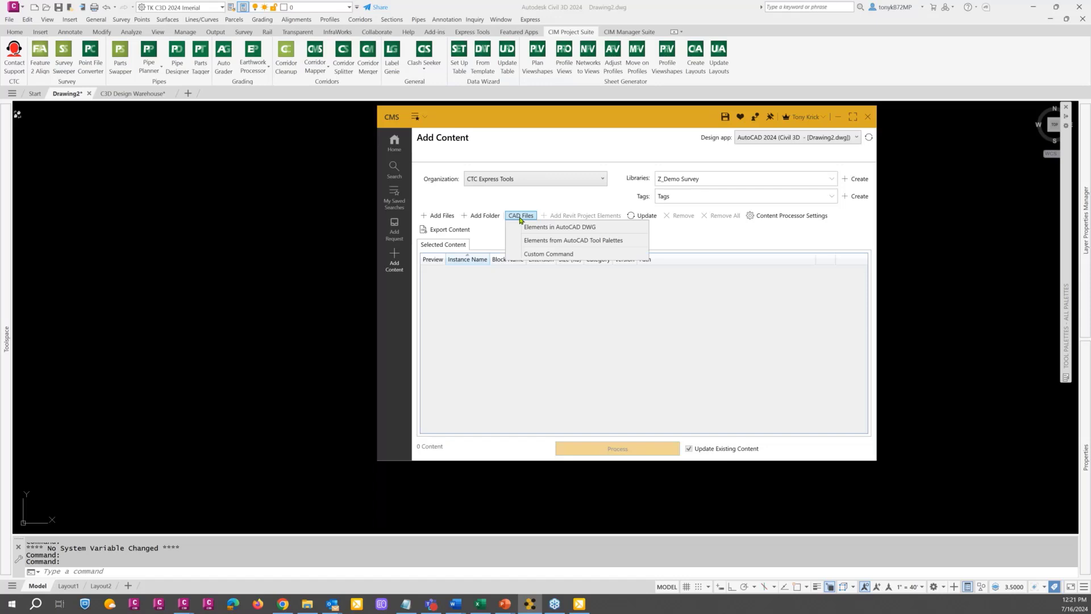
left_click(543, 244)
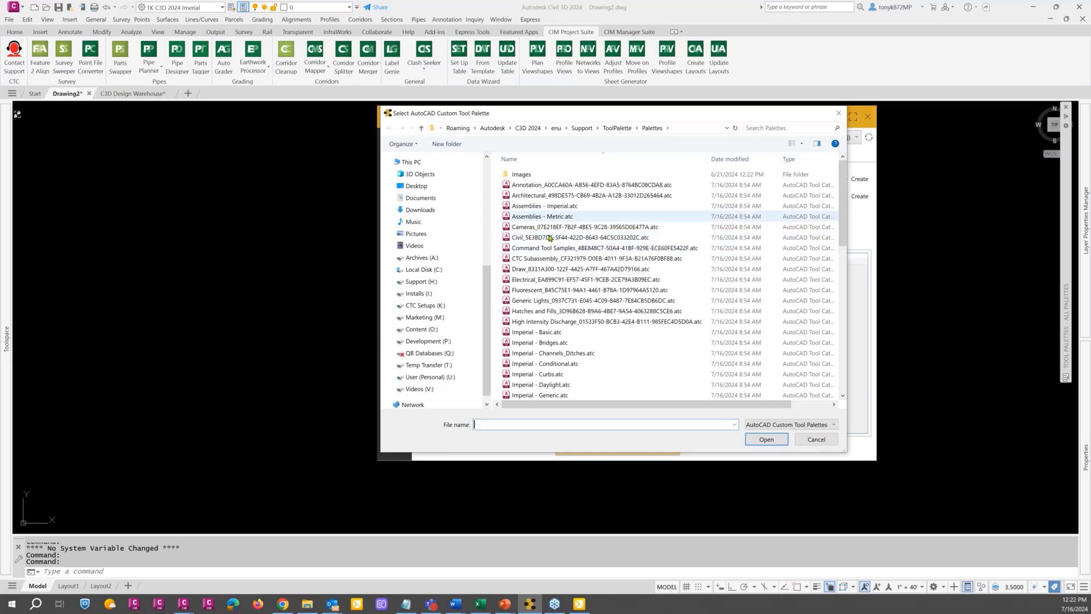
scroll(565, 263, "down", 2)
scroll(565, 263, "down", 2)
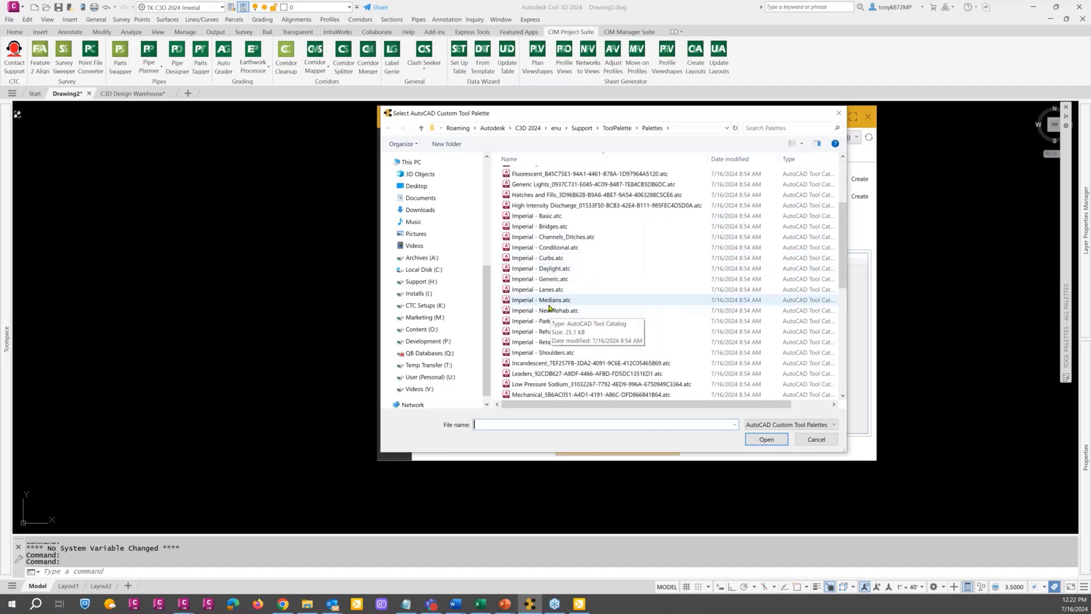
scroll(549, 304, "up", 4)
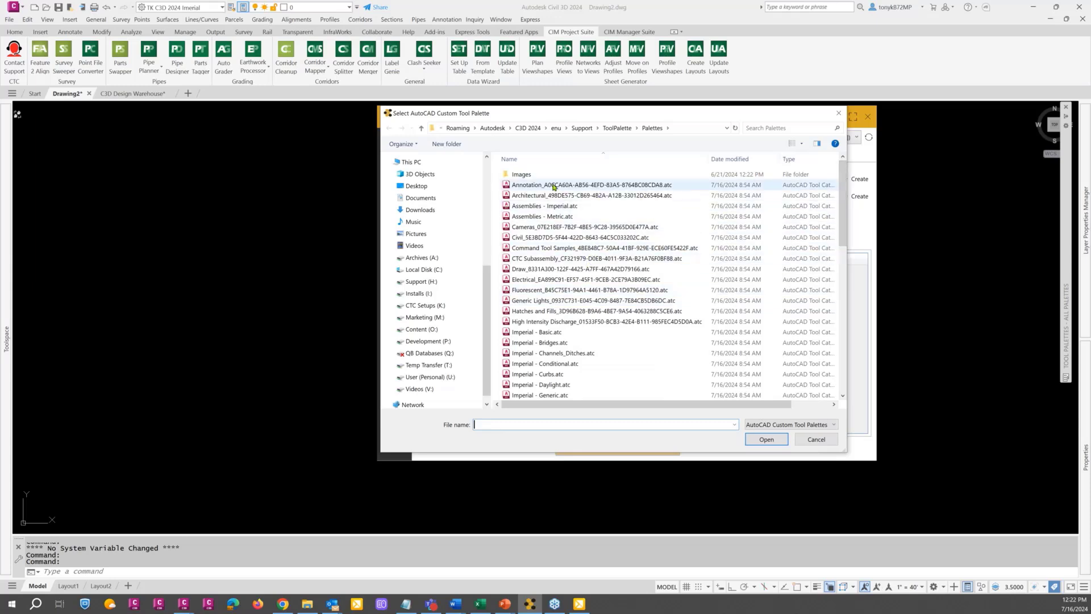
left_click(532, 208)
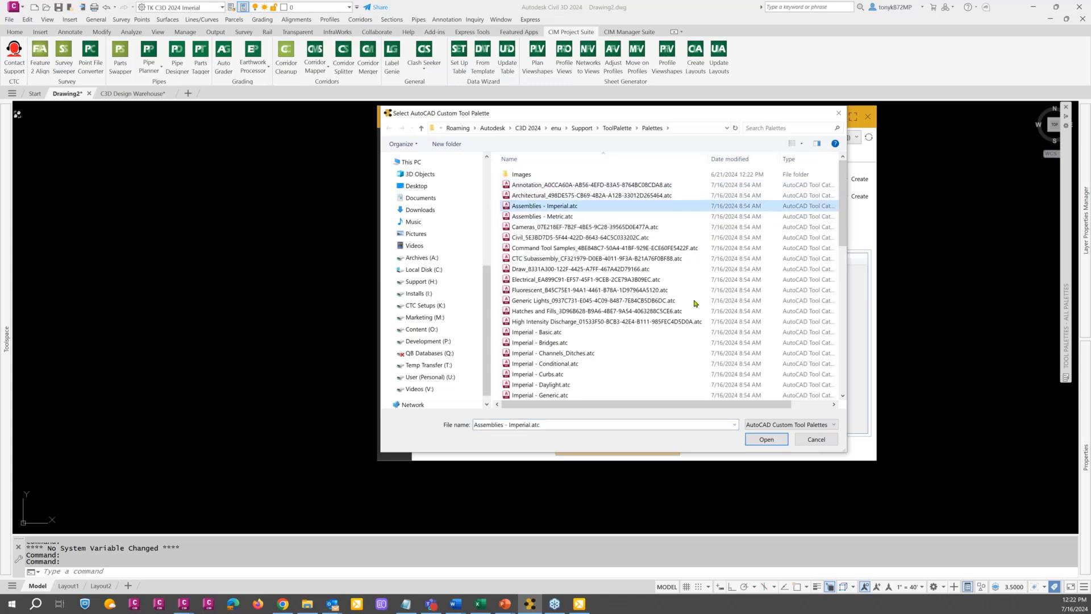
left_click(765, 440)
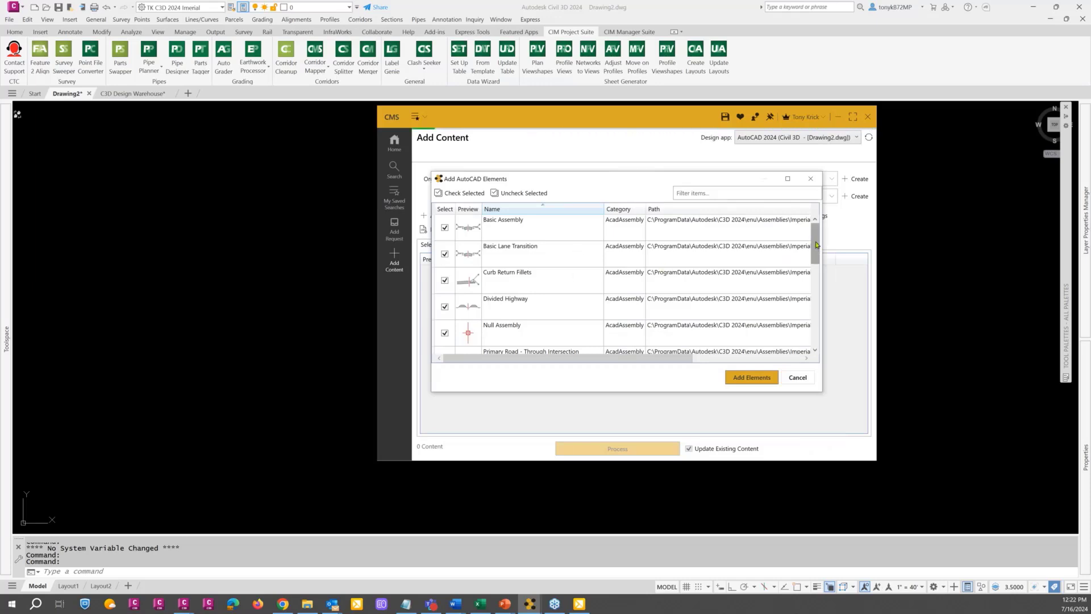
Select all assemblies from Basic Assembly to Secondary Road Half Section - Daylight Right and add them to the content list.
mouse_move(815, 249)
left_mouse_down()
mouse_move(813, 349)
mouse_move(815, 247)
left_mouse_up()
left_click(484, 226)
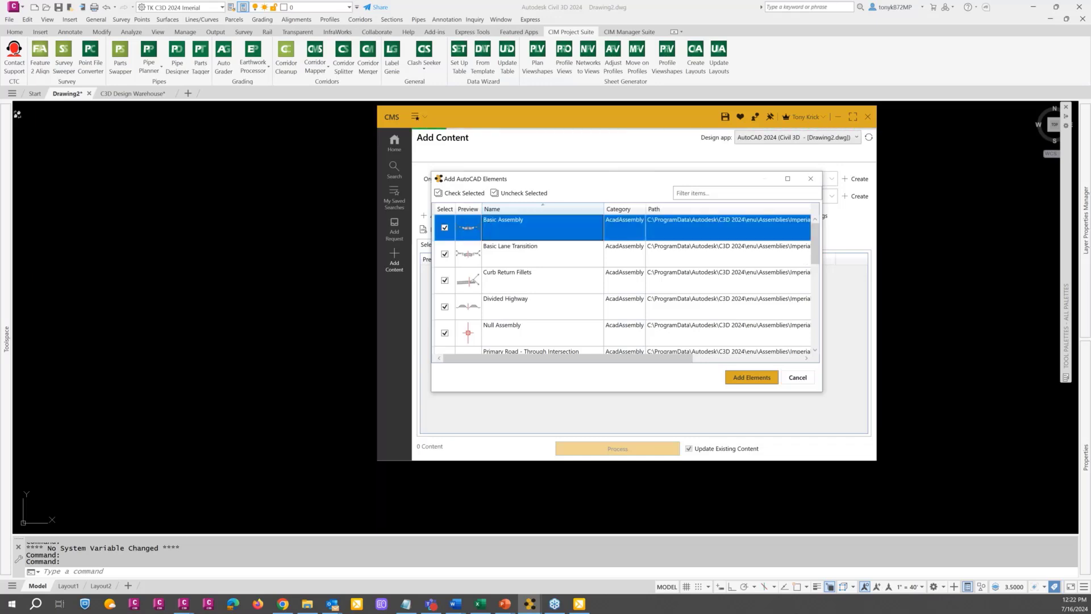
scroll(597, 339, "down", 5)
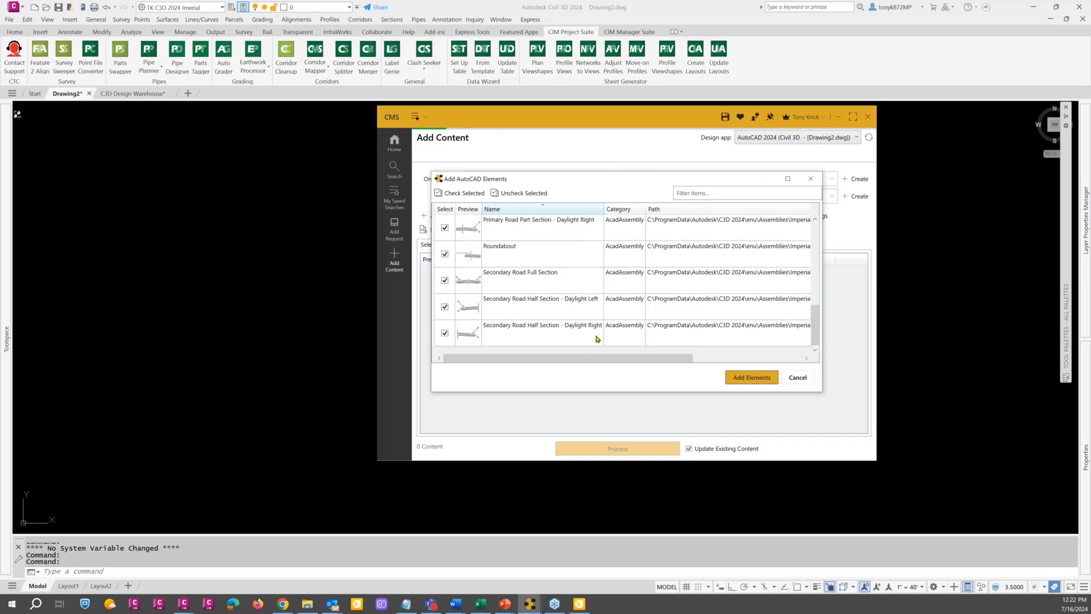
left_click(512, 328, "shift")
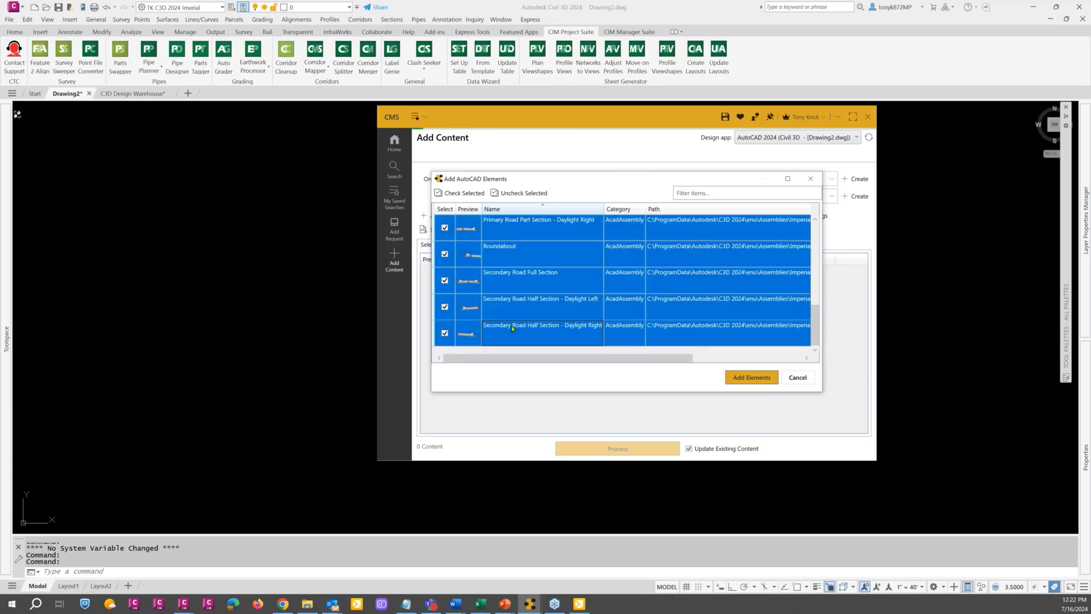
left_click(738, 377)
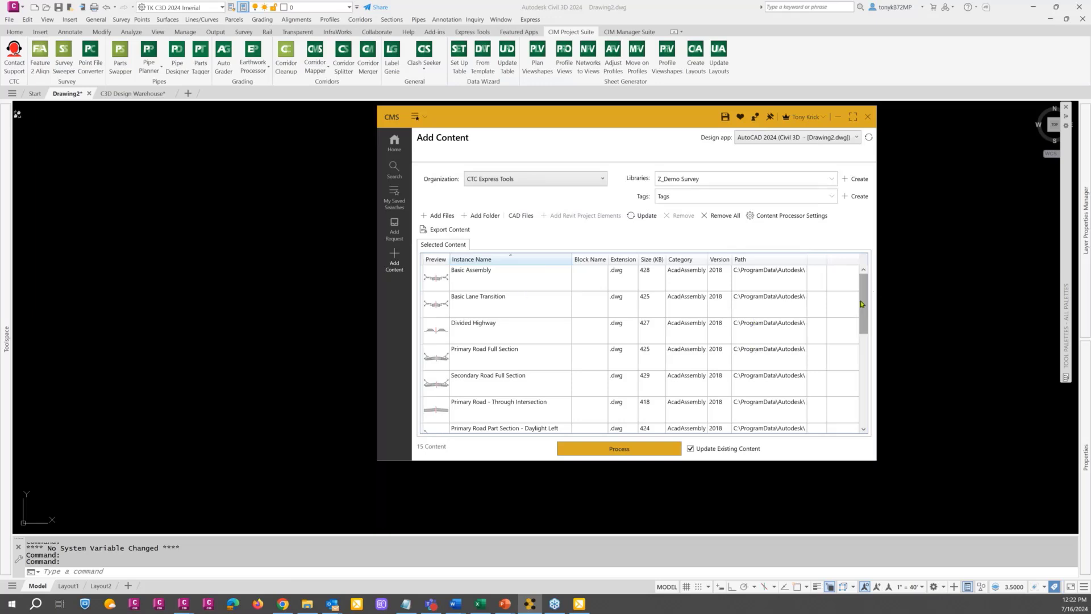
scroll(864, 304, "down", 5)
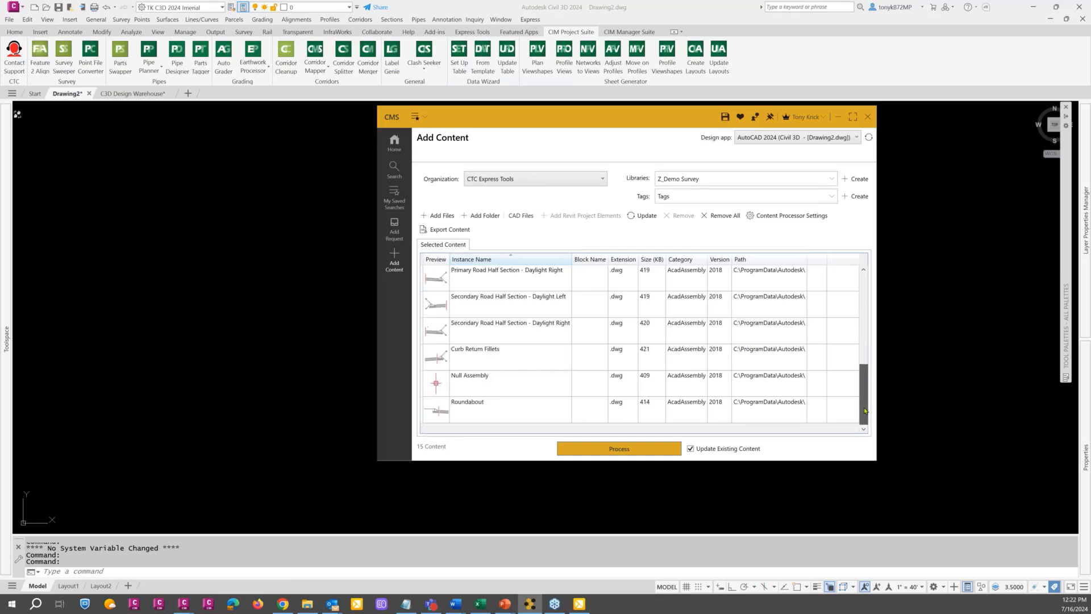
scroll(859, 339, "up", 5)
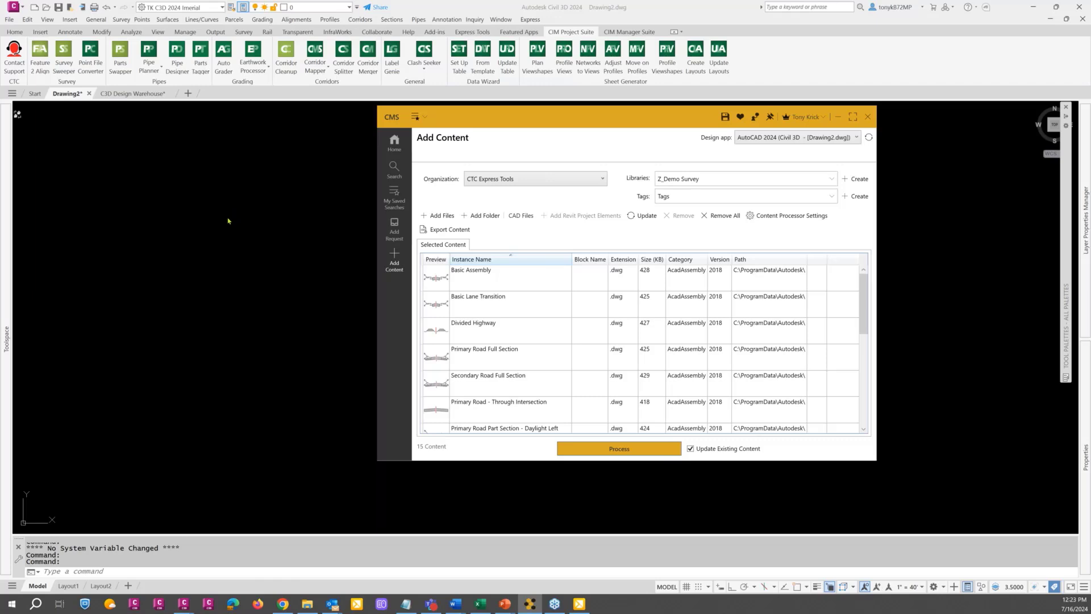
Process the listed assemblies into the Z_Demo Survey library, cancel the run partway and close the processing report.
left_click(144, 98)
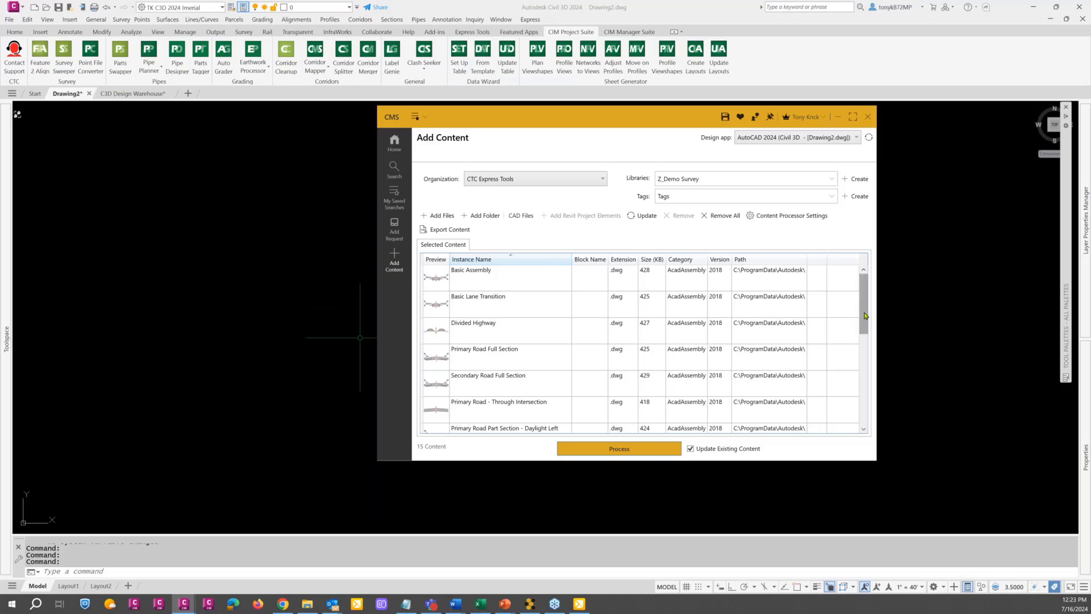
left_click_drag(866, 324, 868, 301)
left_click(615, 450)
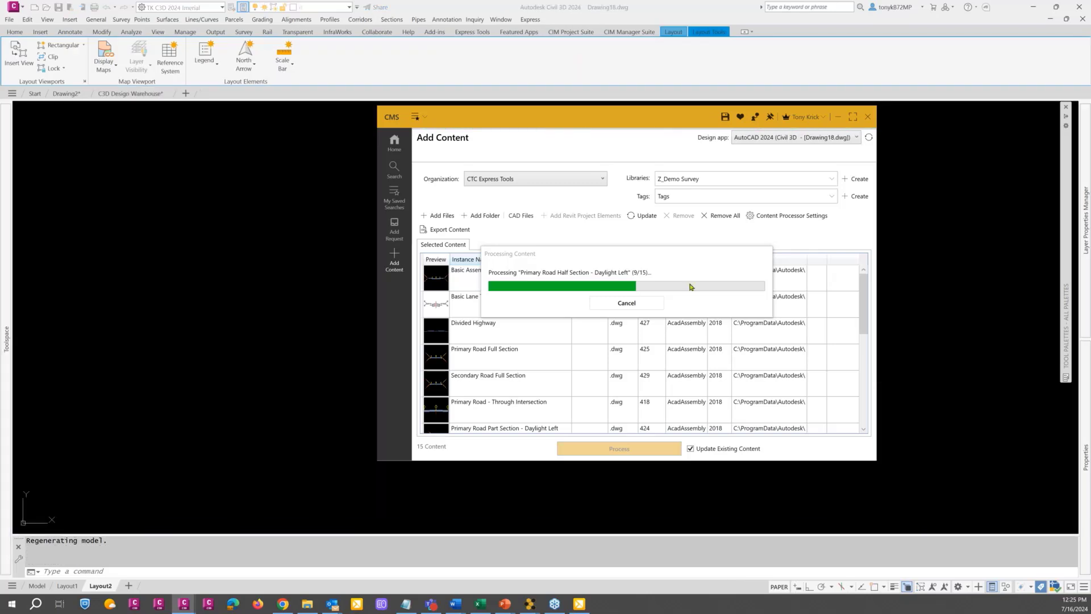
left_click(630, 305)
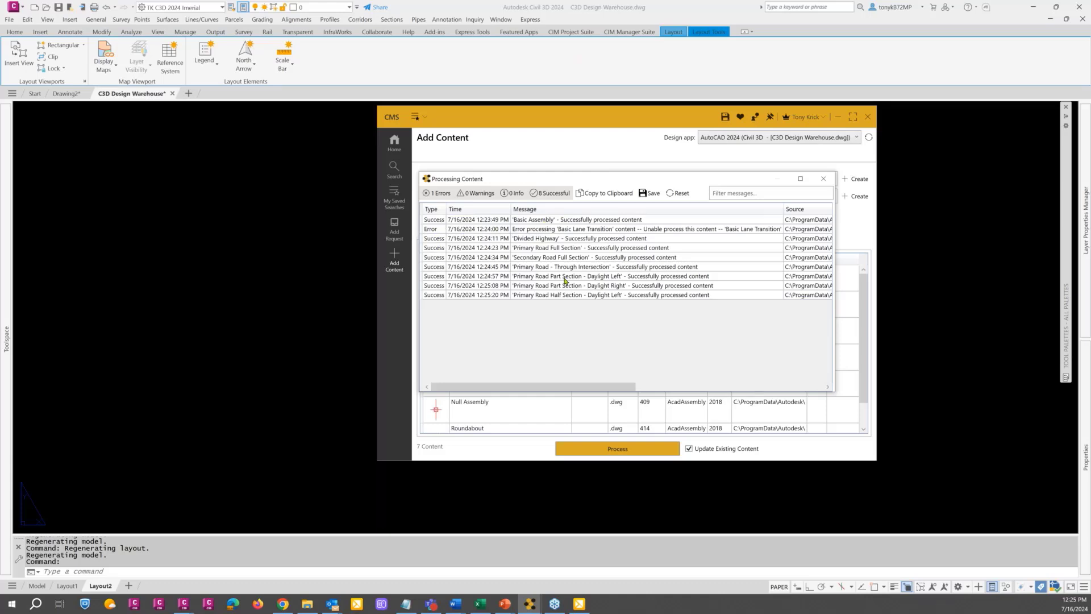
left_click(823, 178)
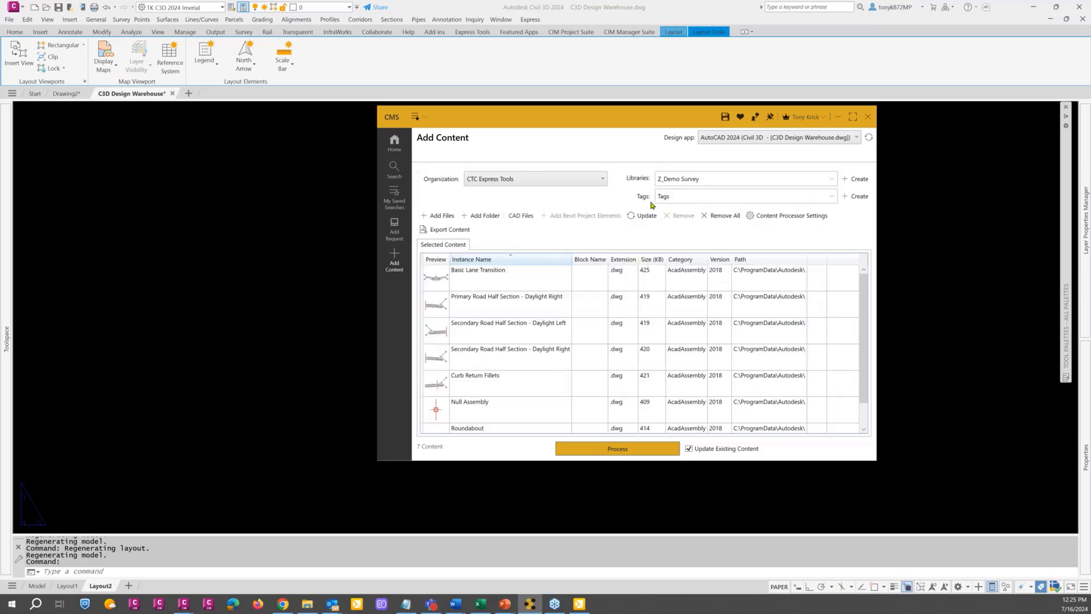
Filter the content search to the Z_Demo Survey library instead of AutoCAD Civil 3D Content (CTCe).
left_click(394, 169)
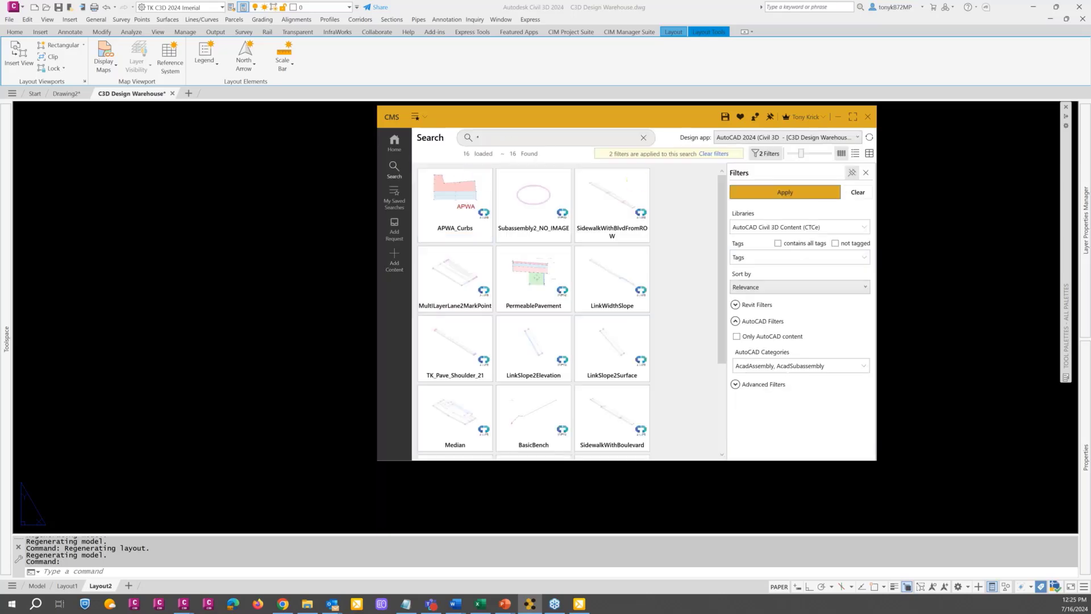
left_click(864, 228)
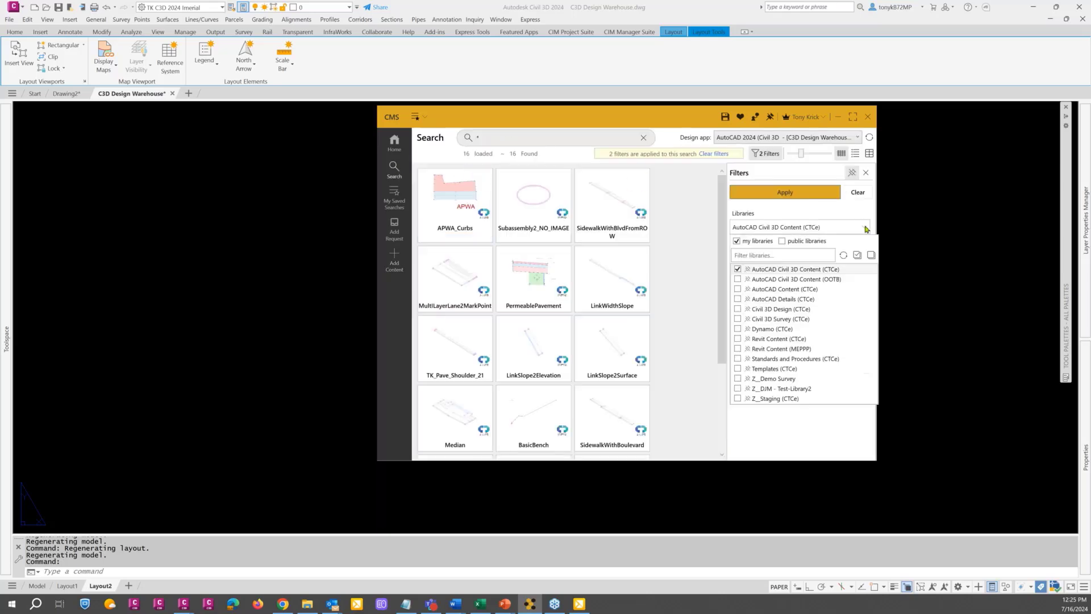
left_click(736, 379)
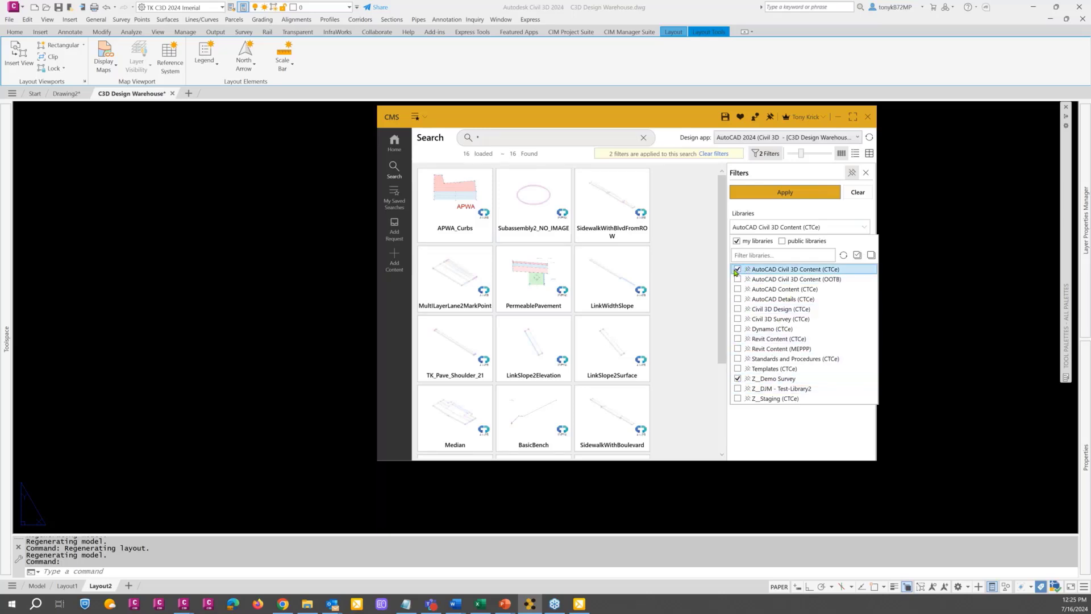
left_click(687, 278)
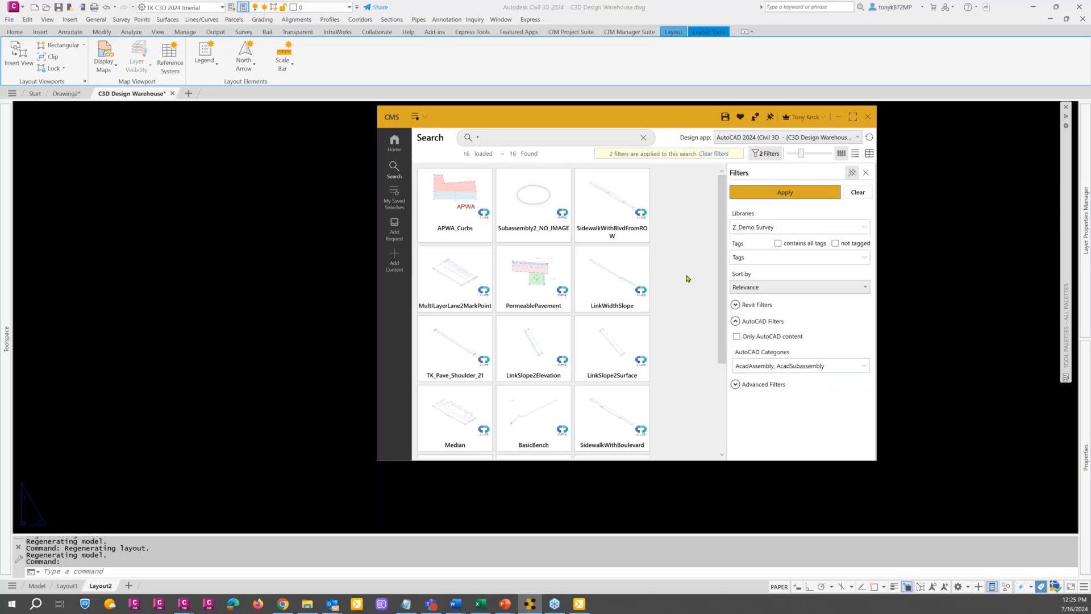
left_click(763, 198)
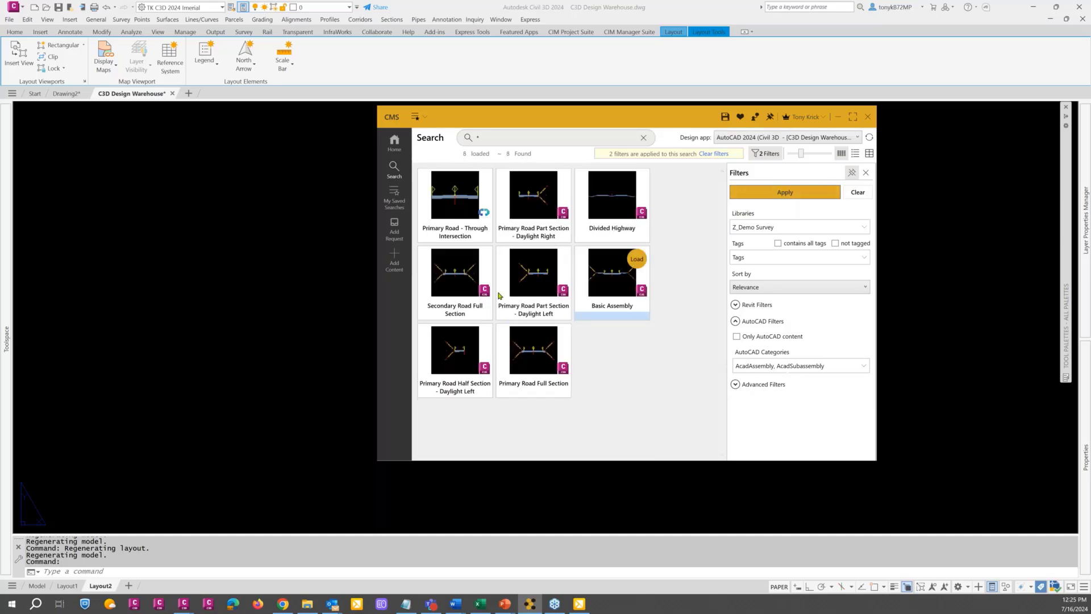
Move the CMS window aside and look through the Assorted palette and the curb island and parking stall palette.
mouse_move(530, 256)
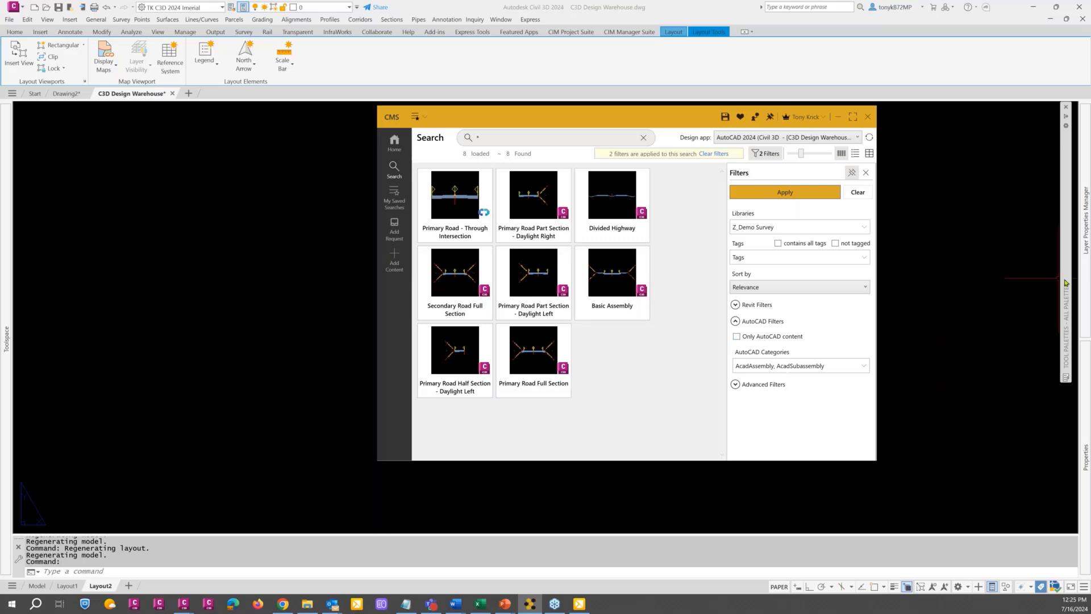
mouse_move(1066, 283)
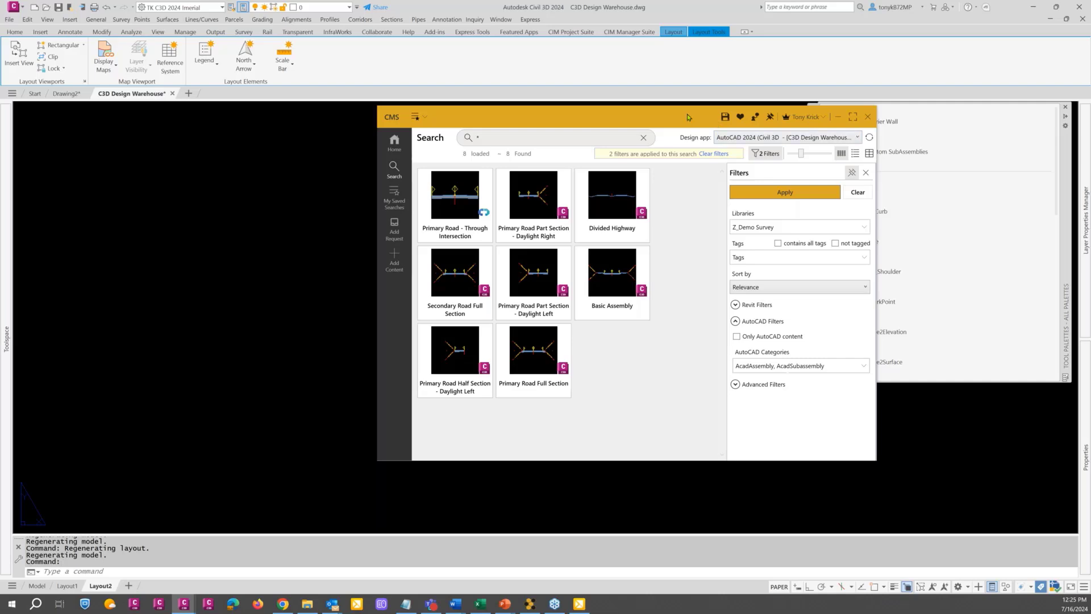
left_click_drag(666, 117, 540, 111)
mouse_move(1083, 253)
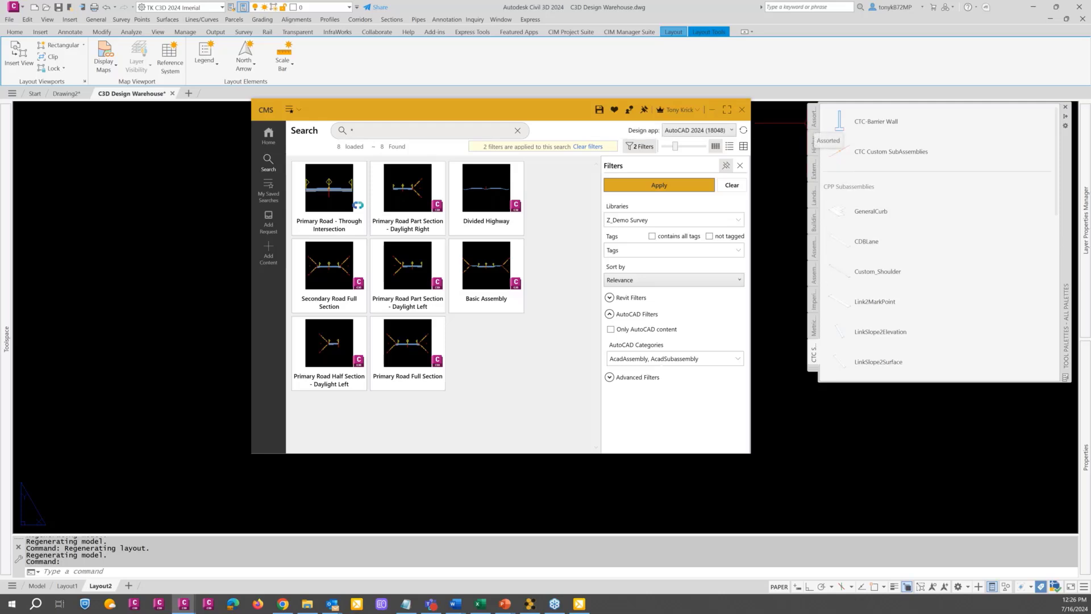
left_click(814, 123)
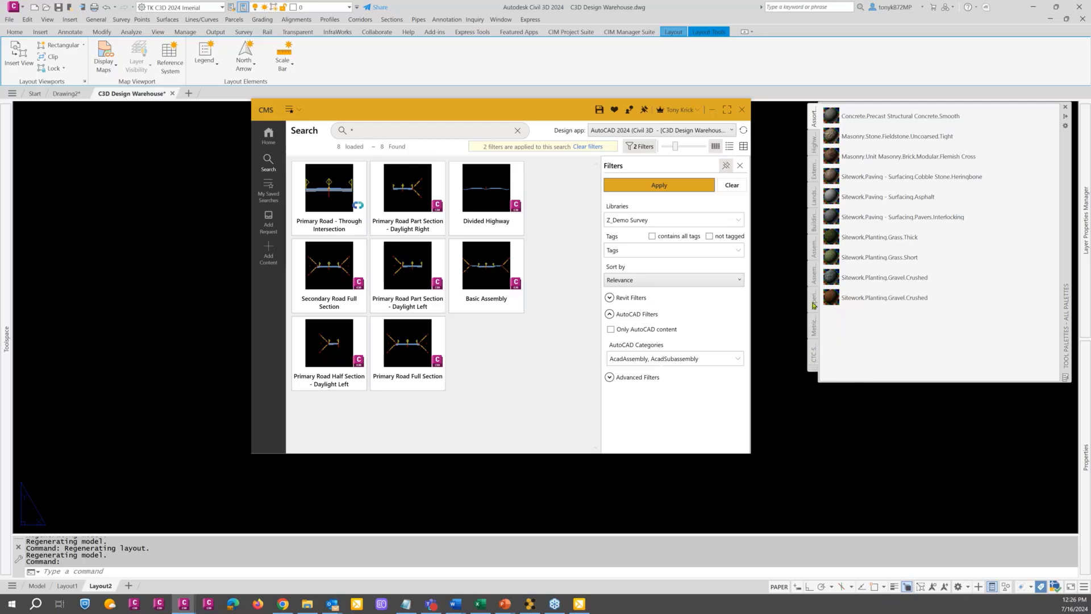
left_click(813, 302)
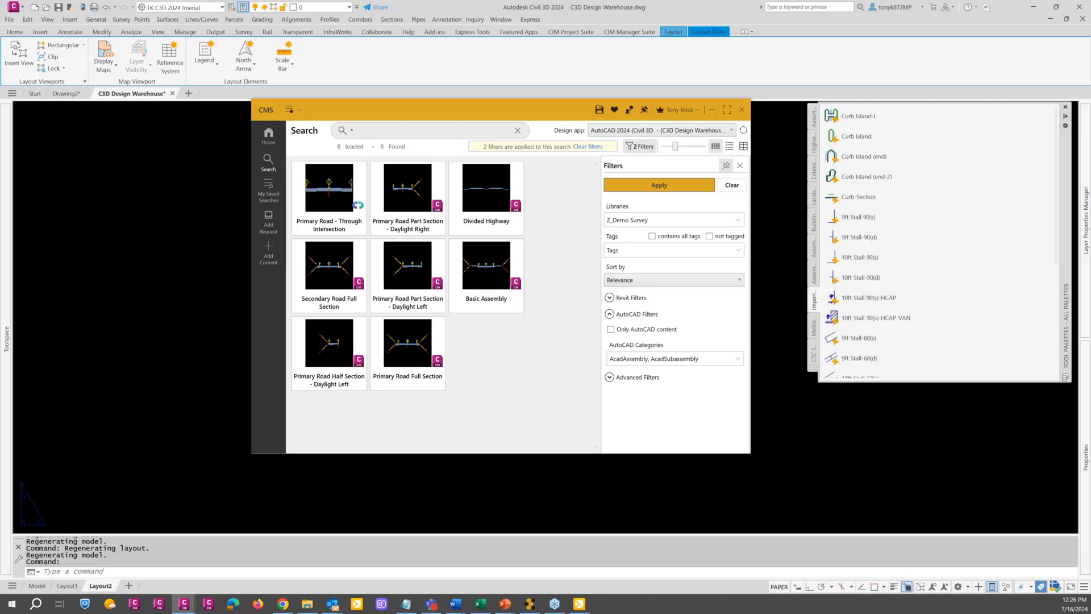
Return to adding content and remove all remaining unprocessed assemblies, from Basic Lane Transition to Roundabout, from the list.
left_click(269, 253)
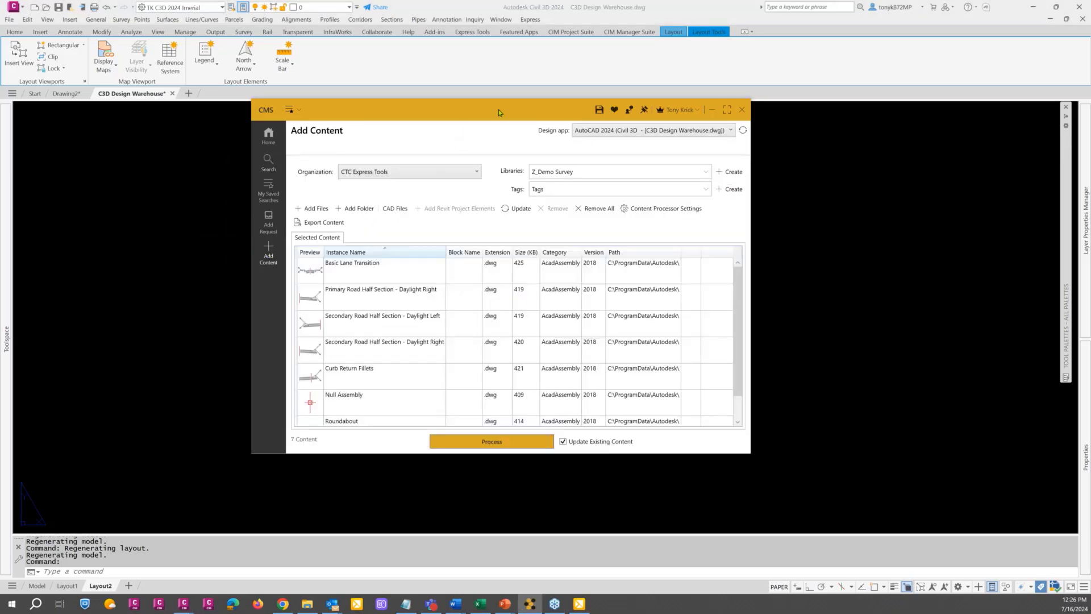
left_click_drag(498, 112, 565, 100)
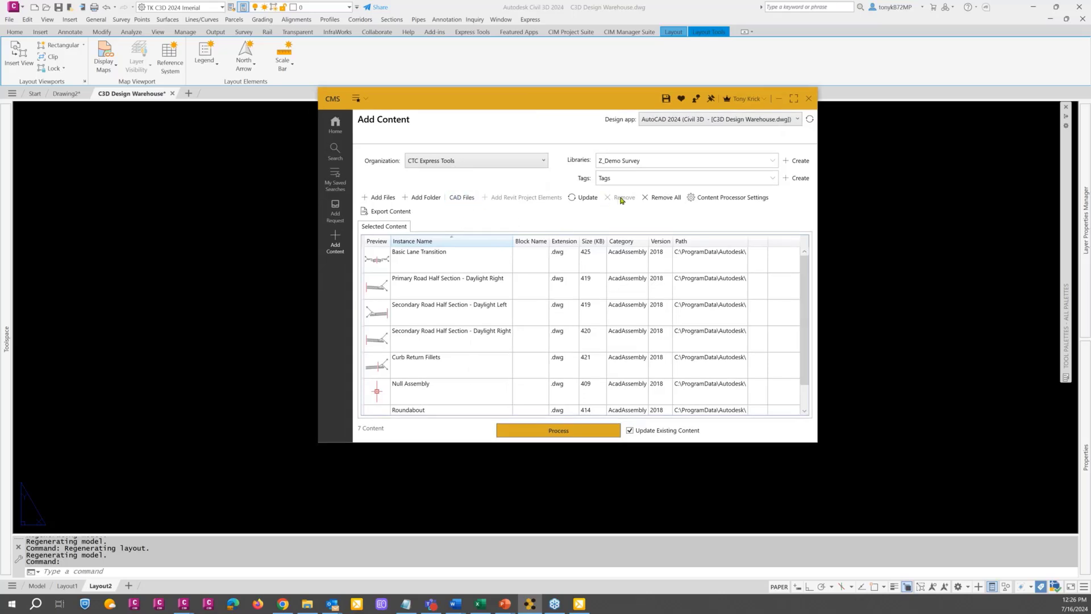
left_click(428, 258)
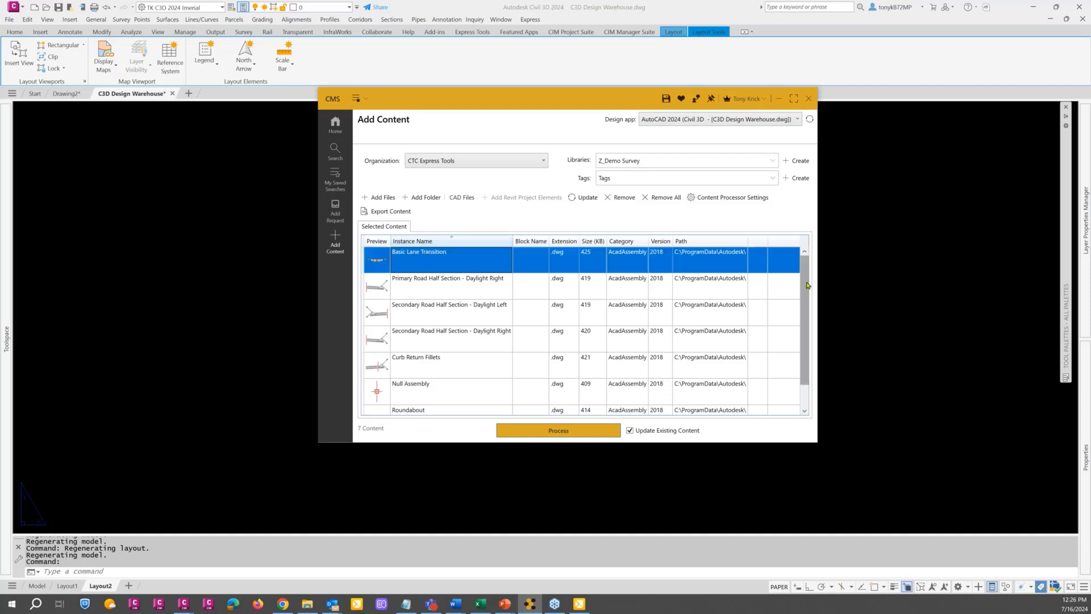
left_click_drag(804, 307, 797, 356)
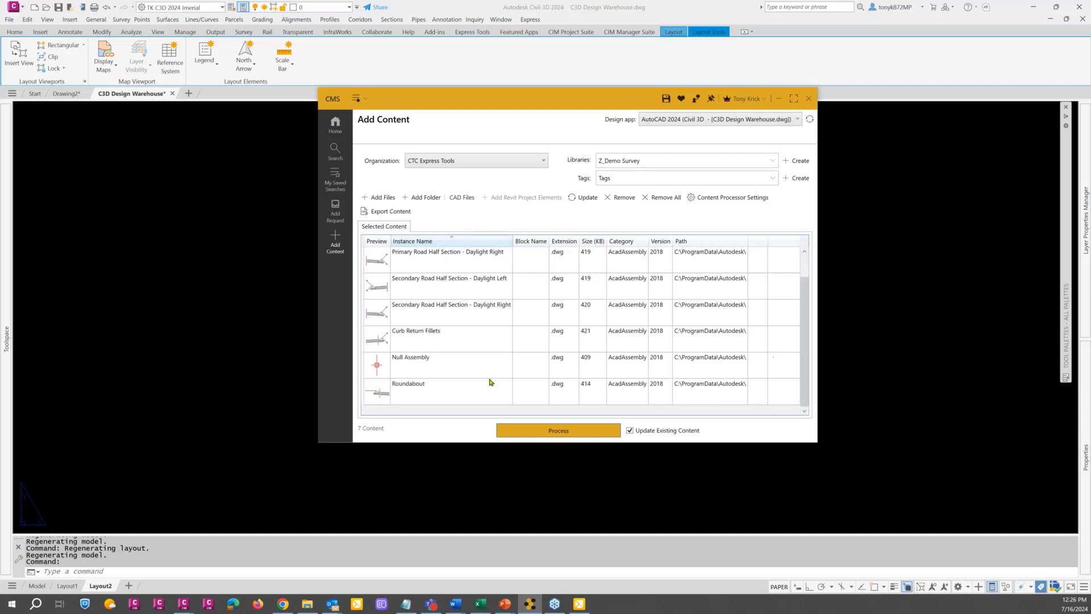
left_click(441, 395, "shift")
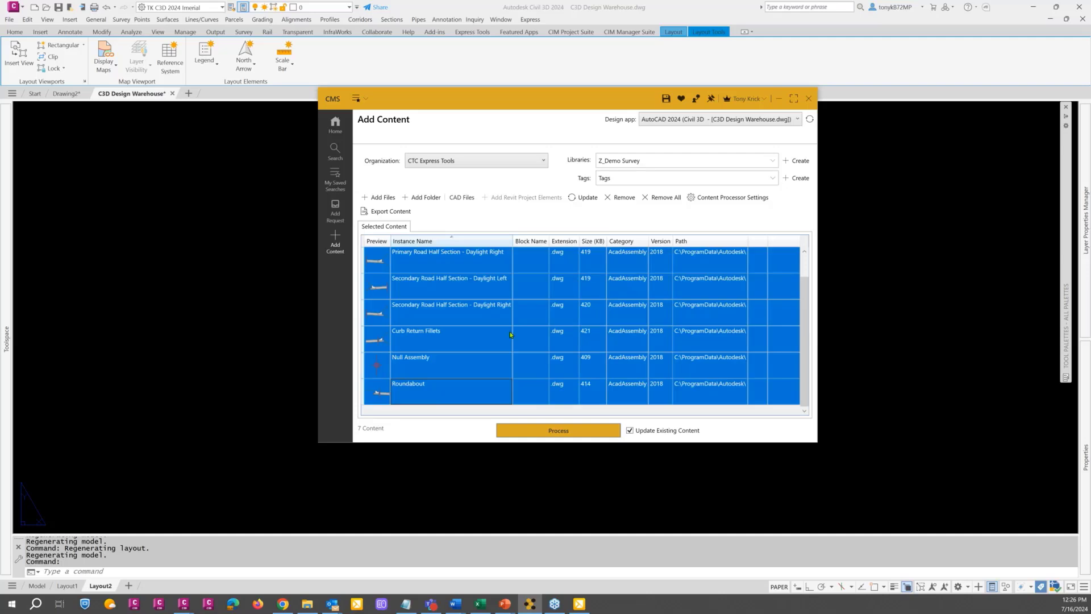
left_click(628, 200)
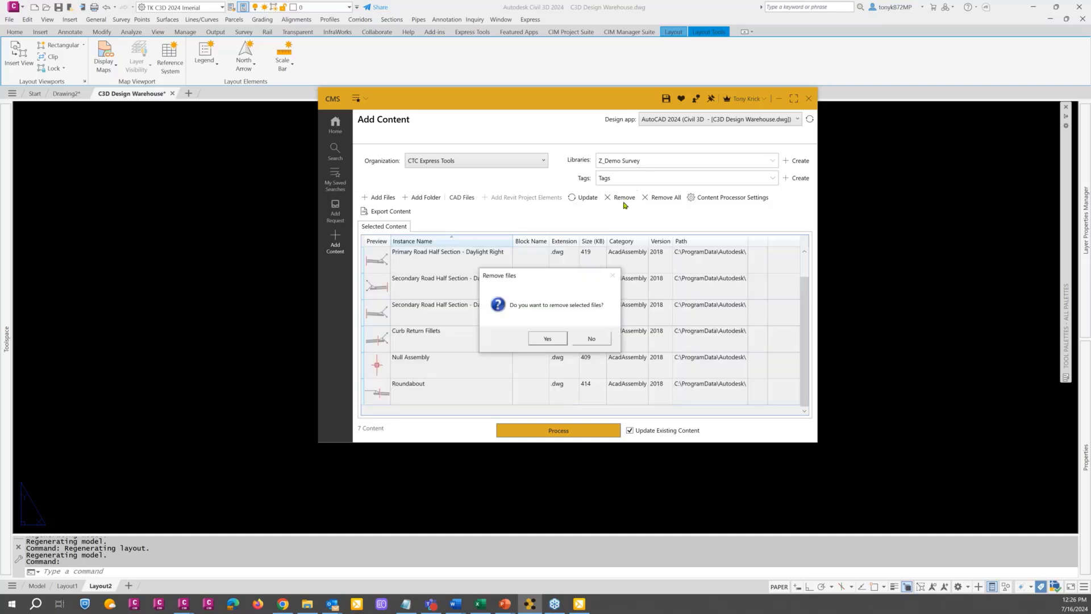
left_click(543, 338)
Load the elements of CTC 2024 Survey CMS.dwg from the 24-07-16 Nexus for Managers\DWG folder as content to add.
left_click(454, 200)
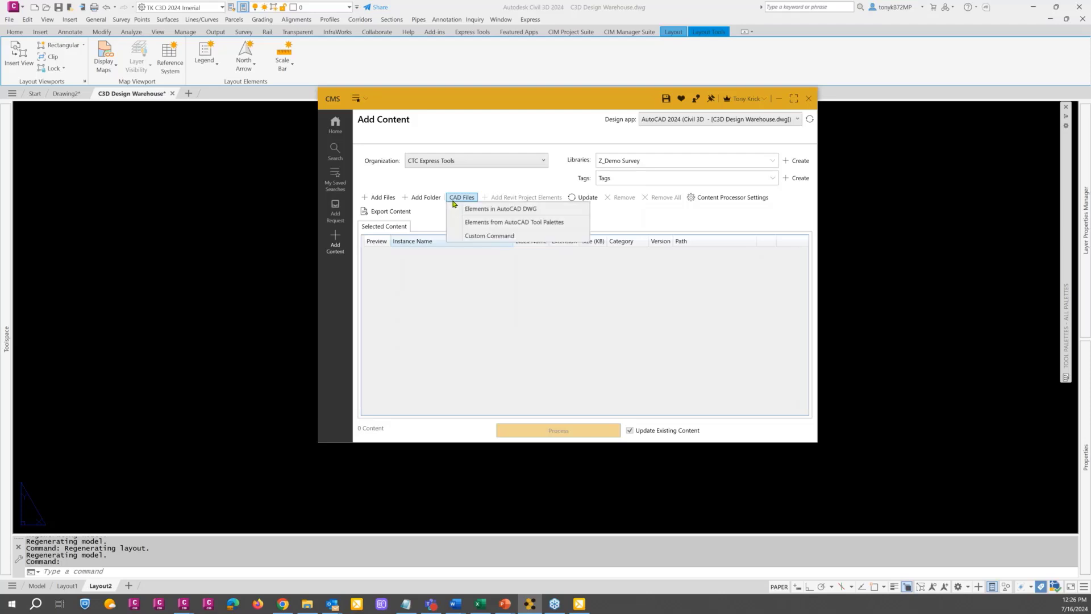
left_click(486, 211)
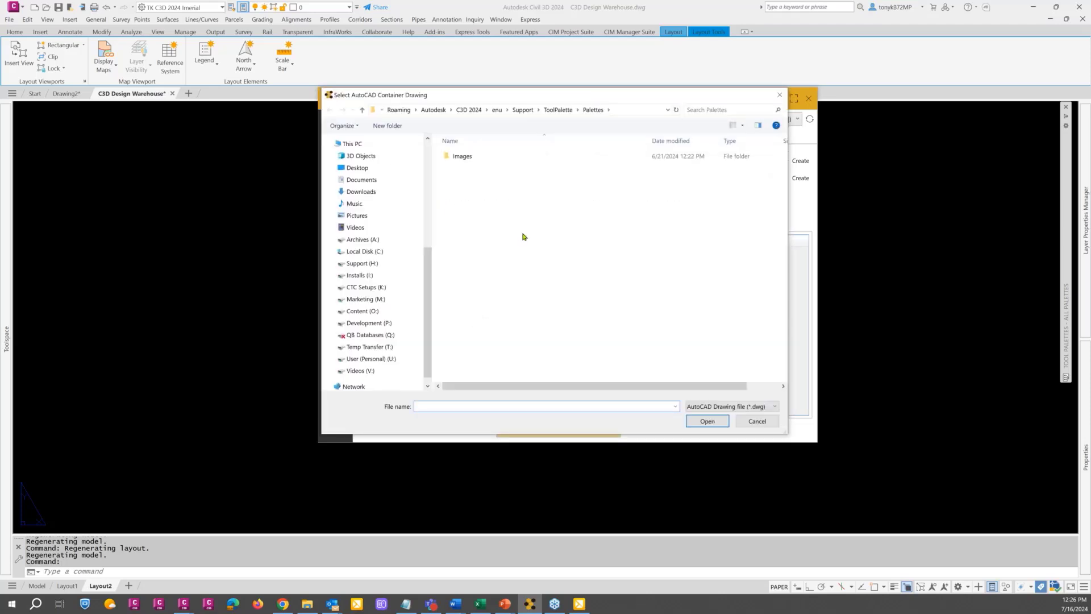
left_click(622, 110)
right_click(621, 108)
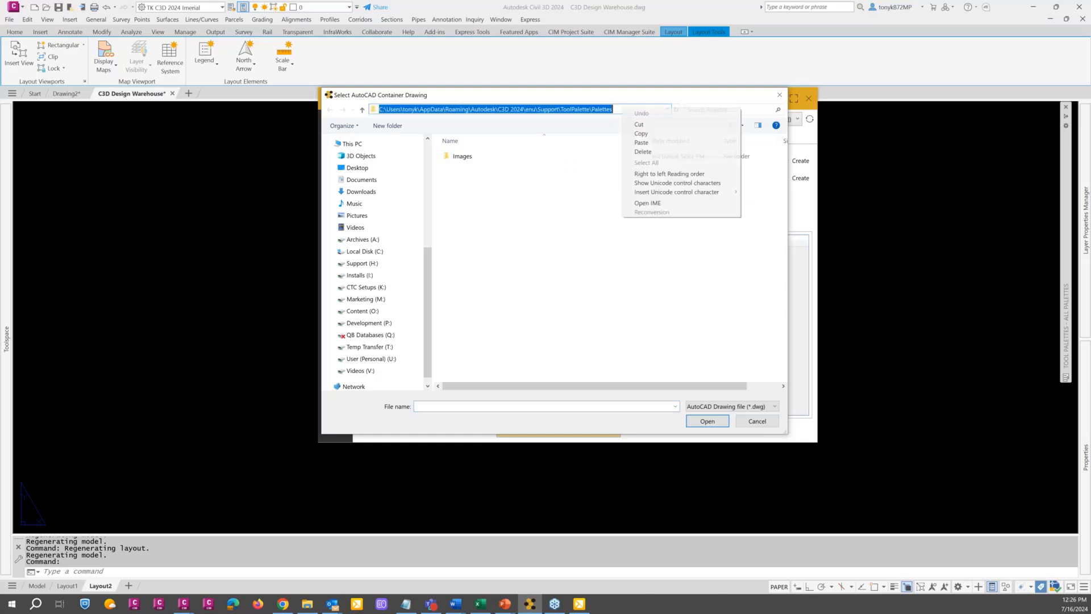
left_click(638, 143)
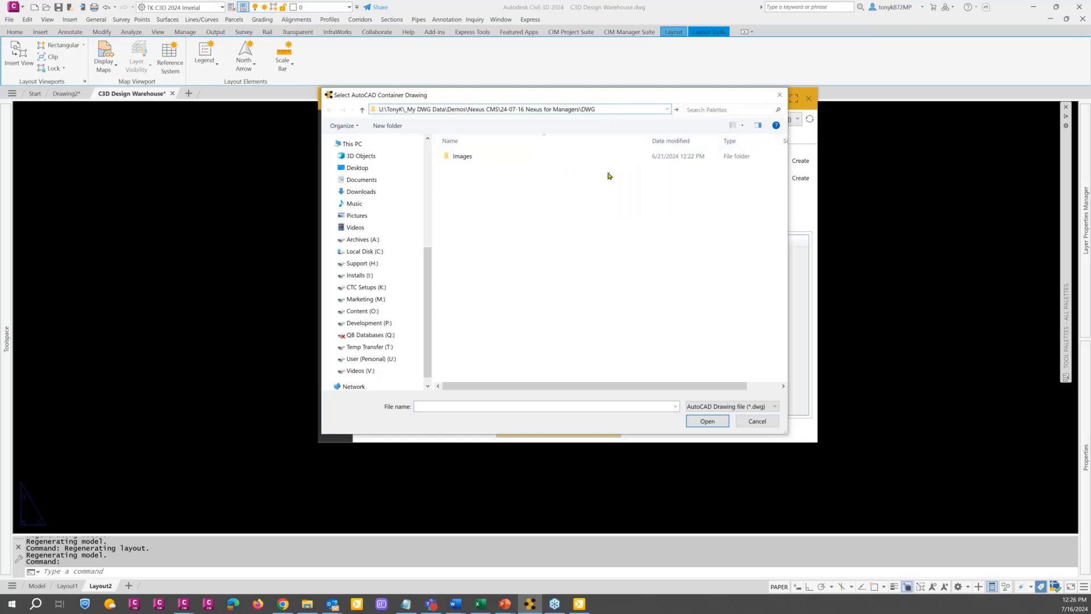
key("Return")
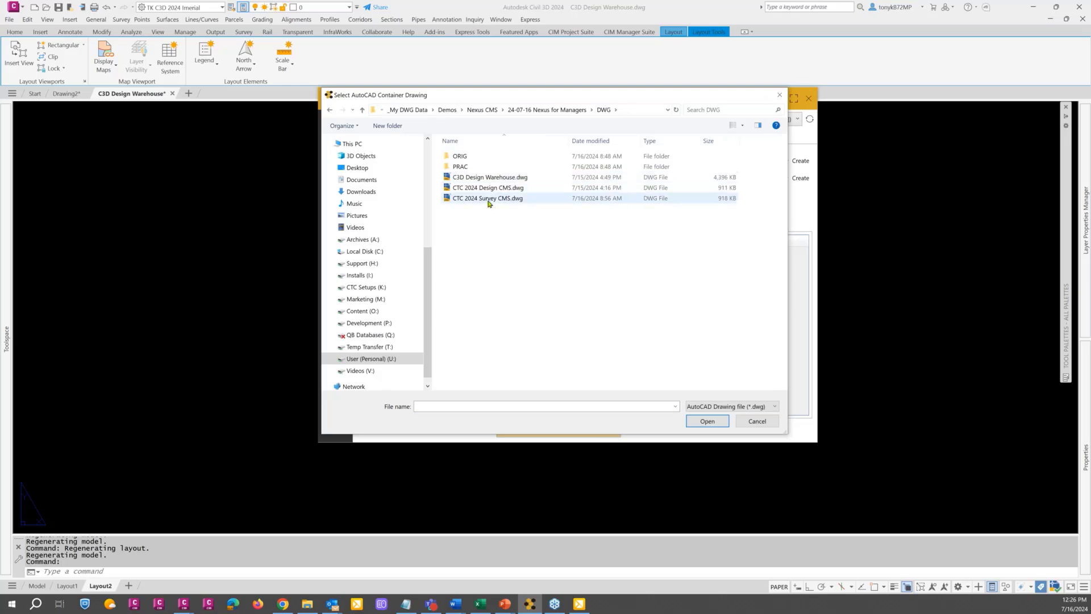
left_click(481, 200)
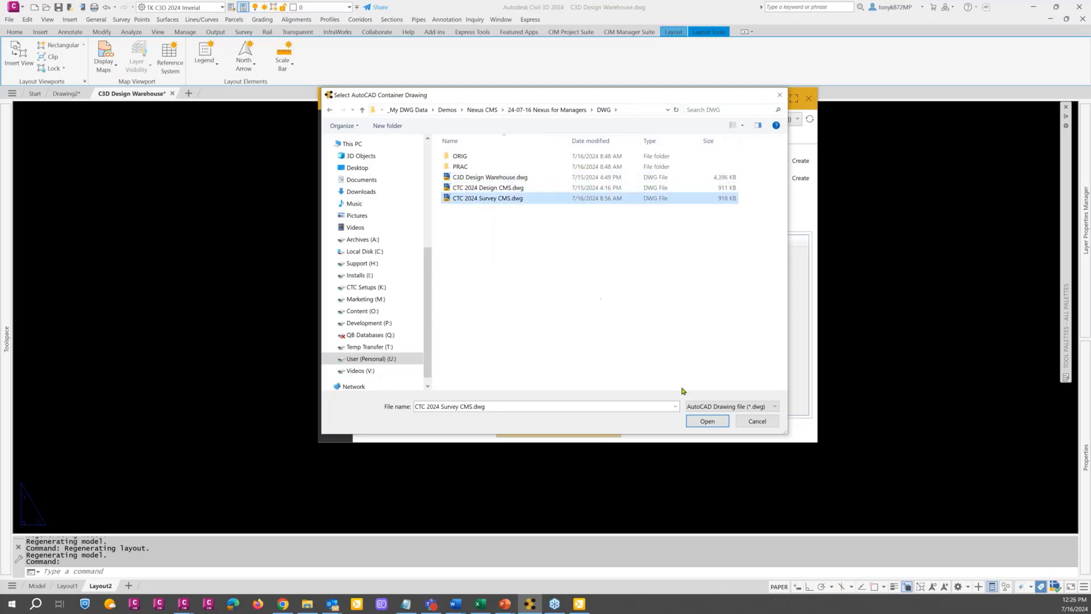
left_click(704, 421)
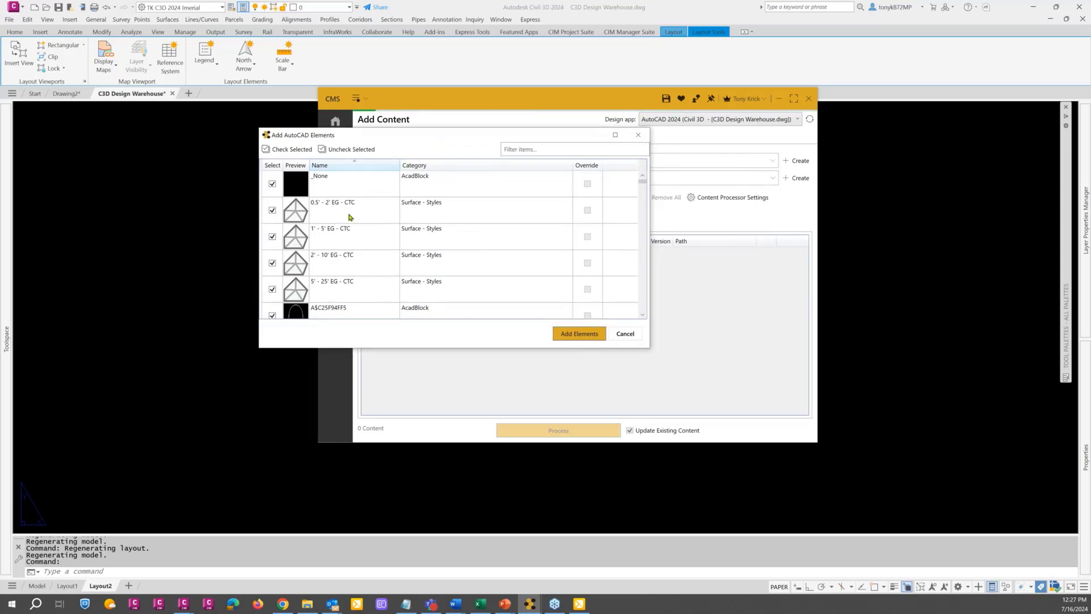
Look through the loaded element list and examine the surface slope label styles in the open drawing's settings.
left_click(643, 231)
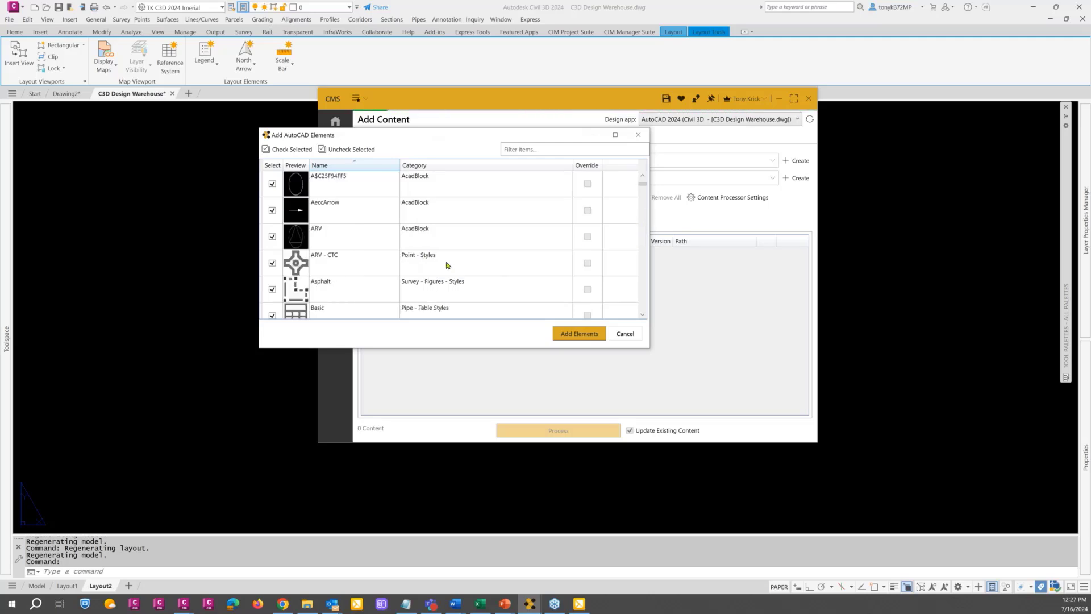
left_click(644, 267)
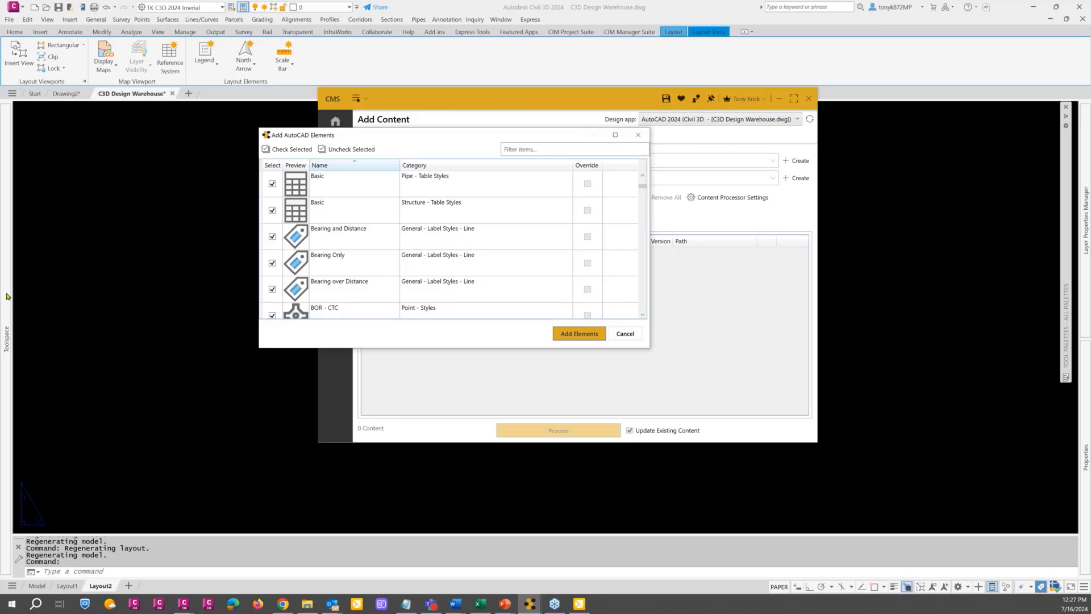
mouse_move(7, 296)
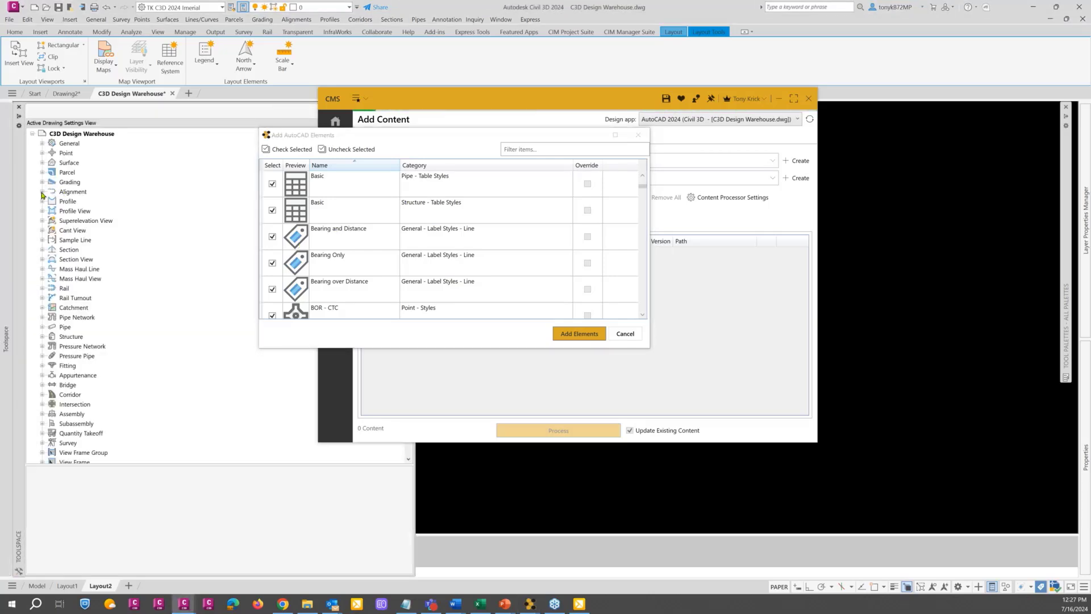
left_click(42, 163)
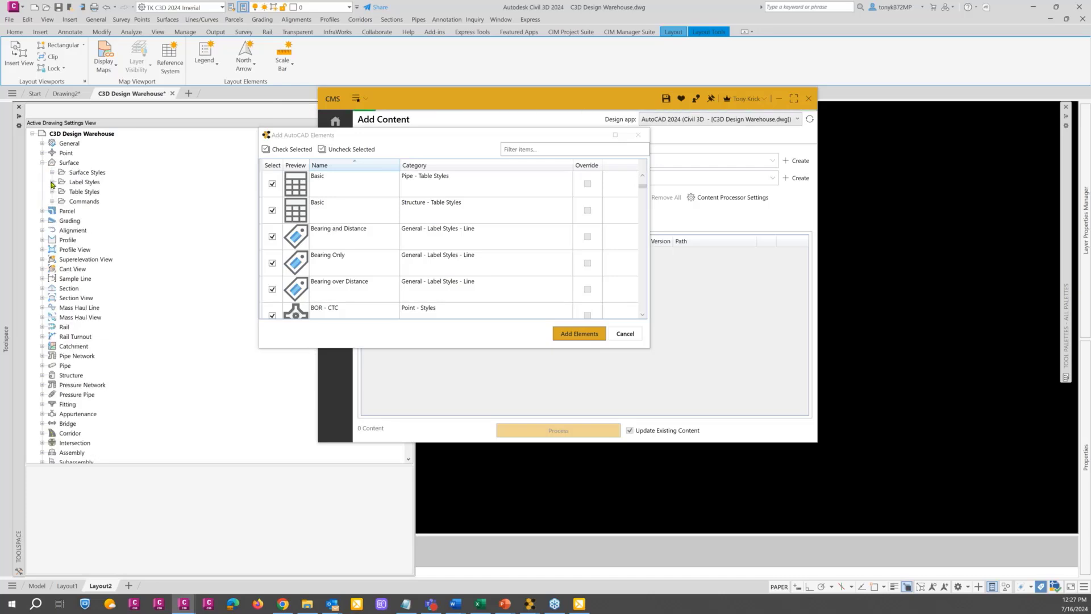
left_click(52, 182)
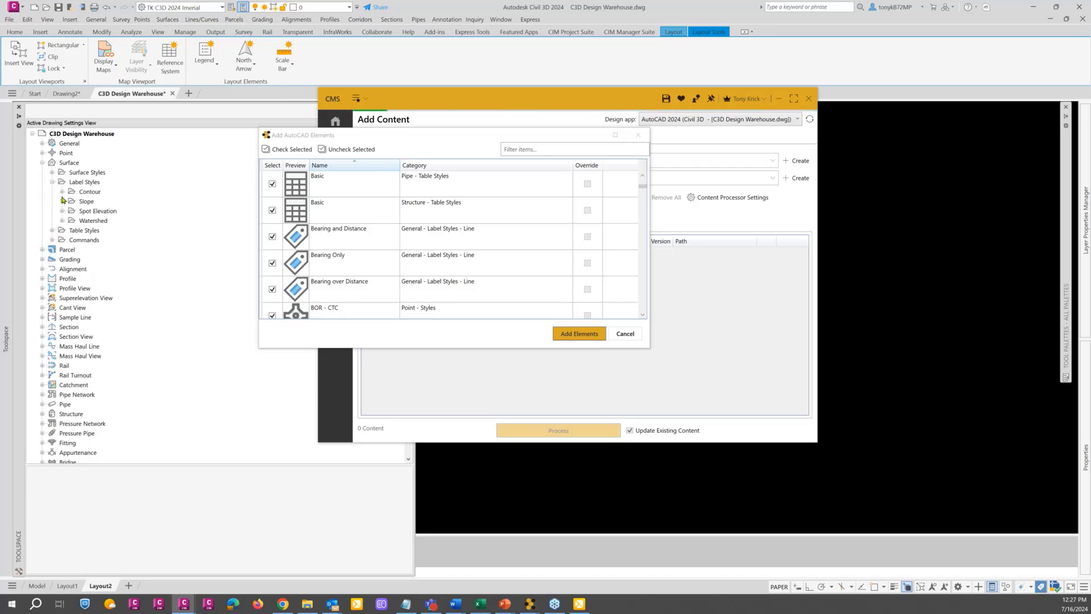
left_click(62, 201)
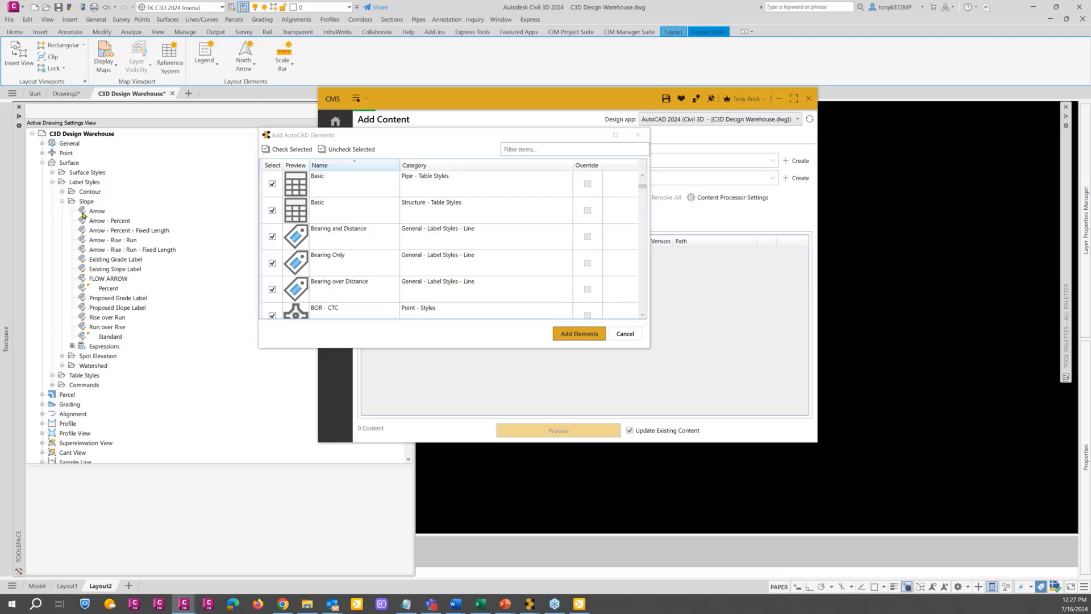
left_click(62, 201)
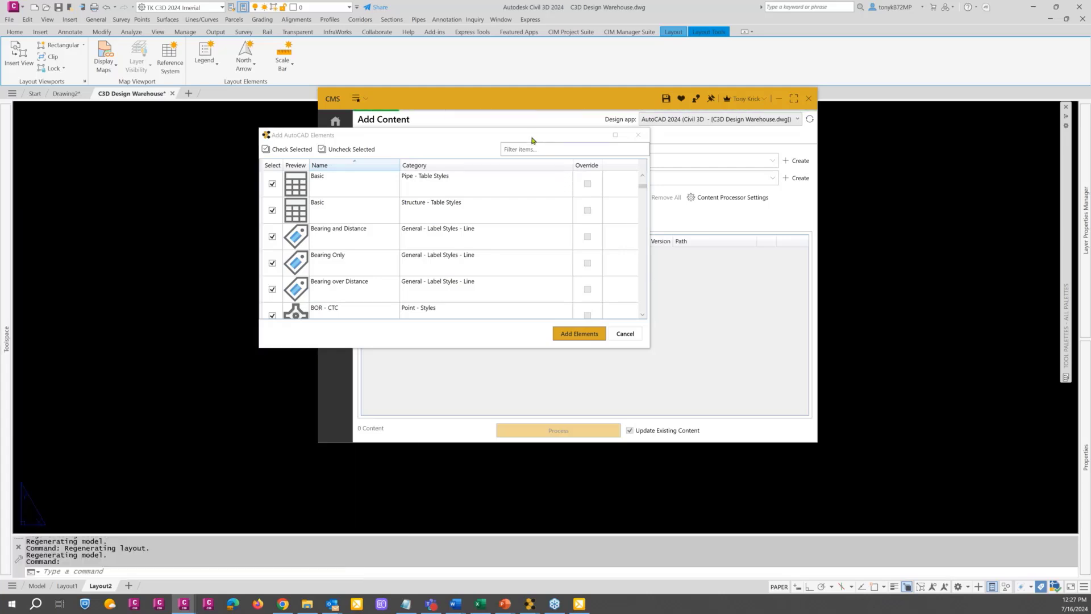
Move the element selection dialog aside, filter its elements by "label" and look through the matching label styles.
left_click_drag(532, 140, 503, 218)
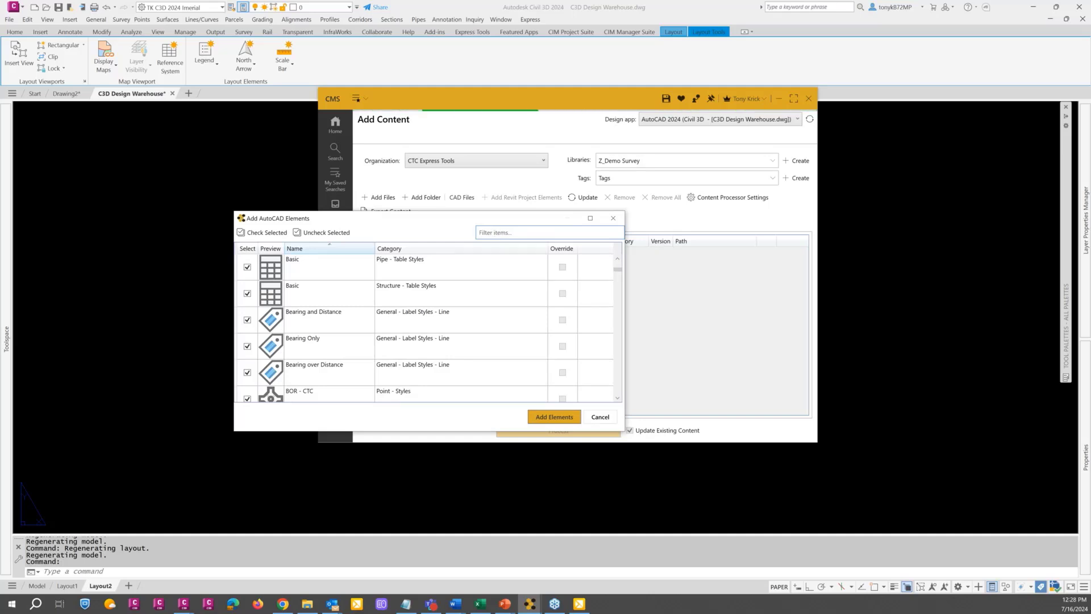
type("labae")
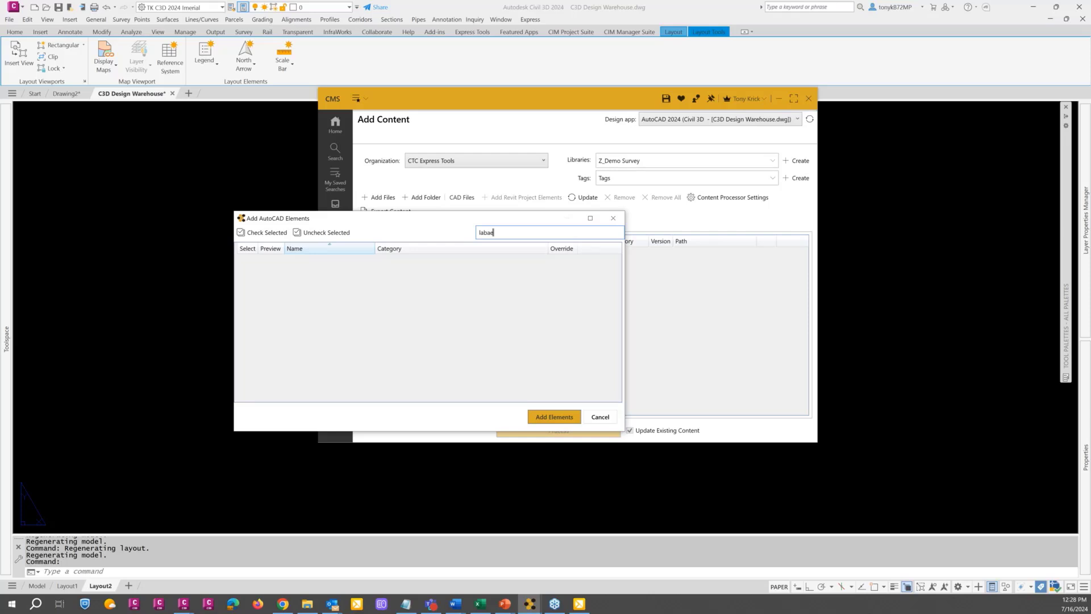
key("BackSpace")
key("BackSpace")
type("ek")
key("BackSpace")
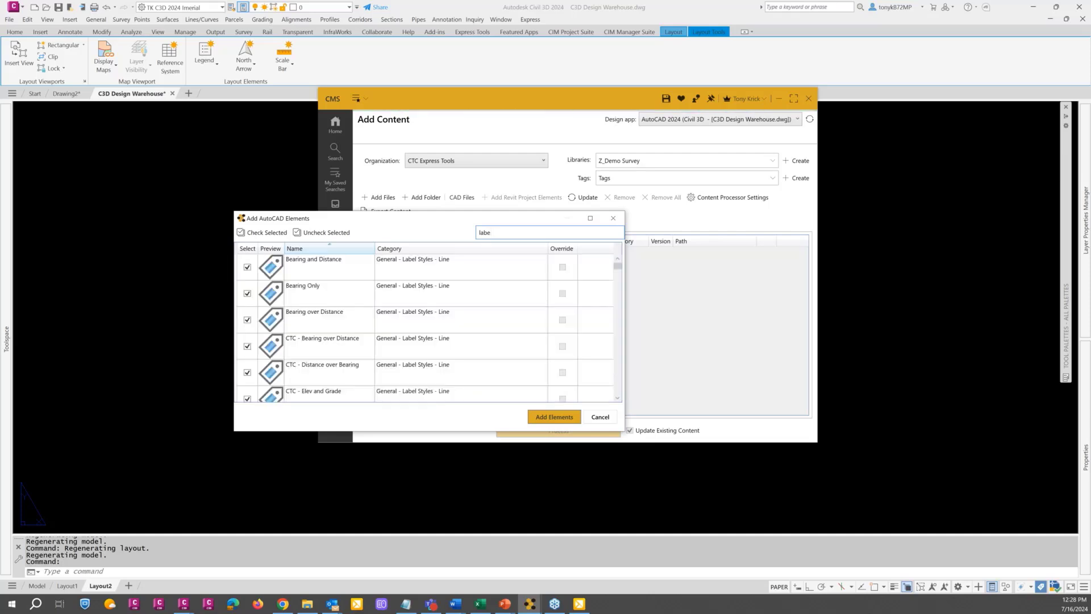
type("l")
left_click(618, 305)
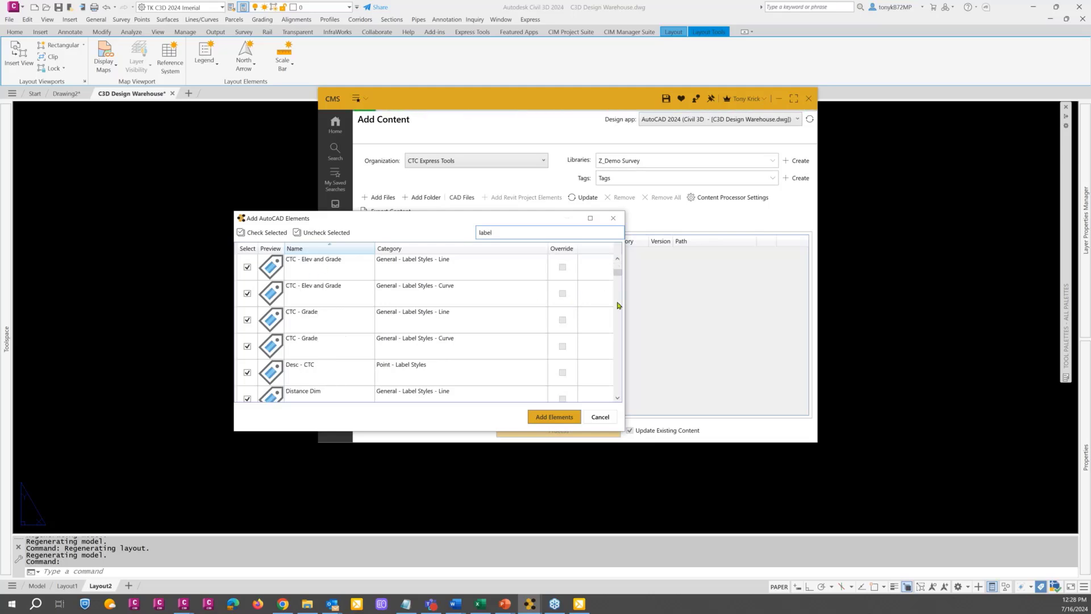
left_click(616, 286)
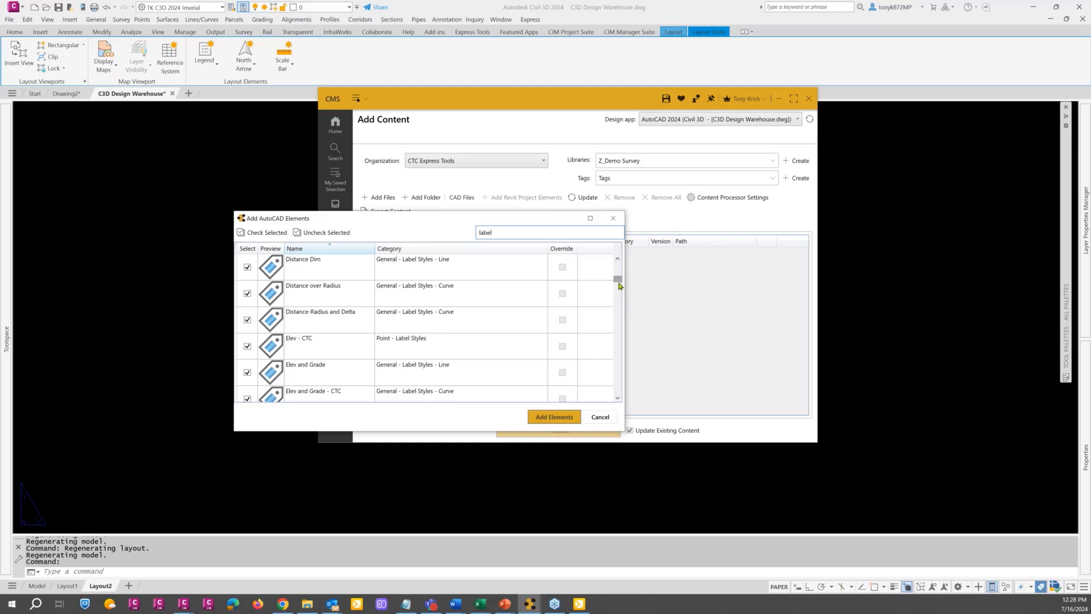
mouse_move(618, 284)
left_mouse_down()
mouse_move(620, 382)
mouse_move(619, 268)
left_mouse_up()
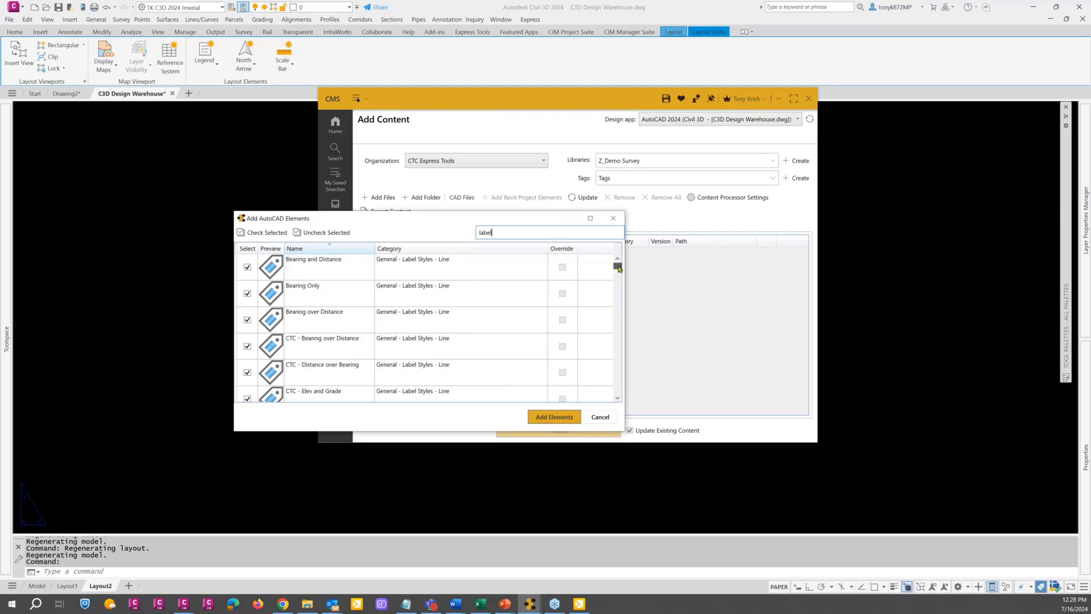
Filter the elements by "profile" and look through the matching profile and profile view styles.
double_click(508, 232)
type("profiles")
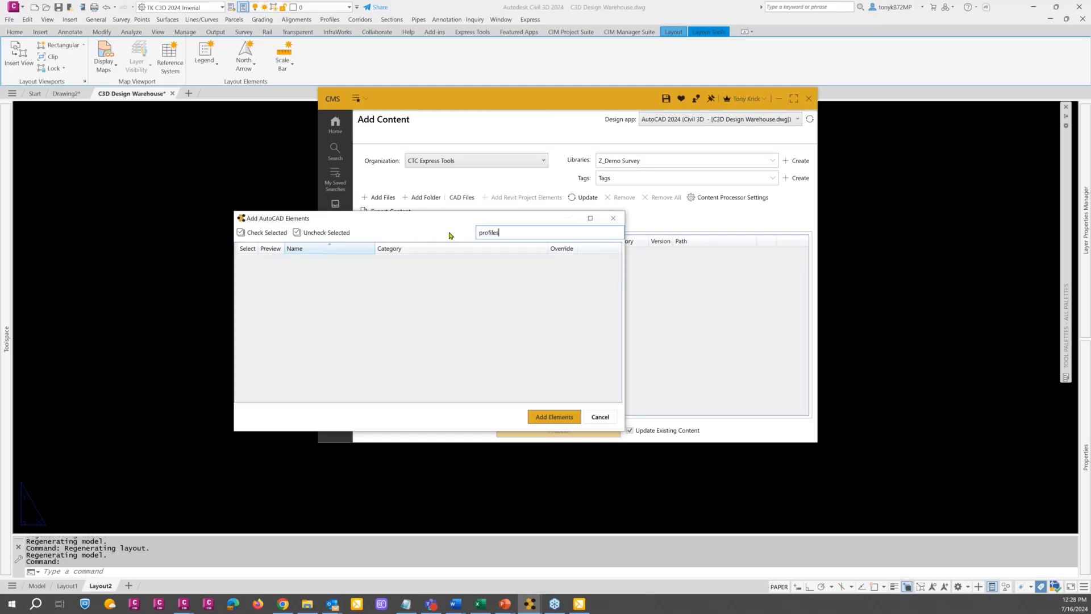
key("BackSpace")
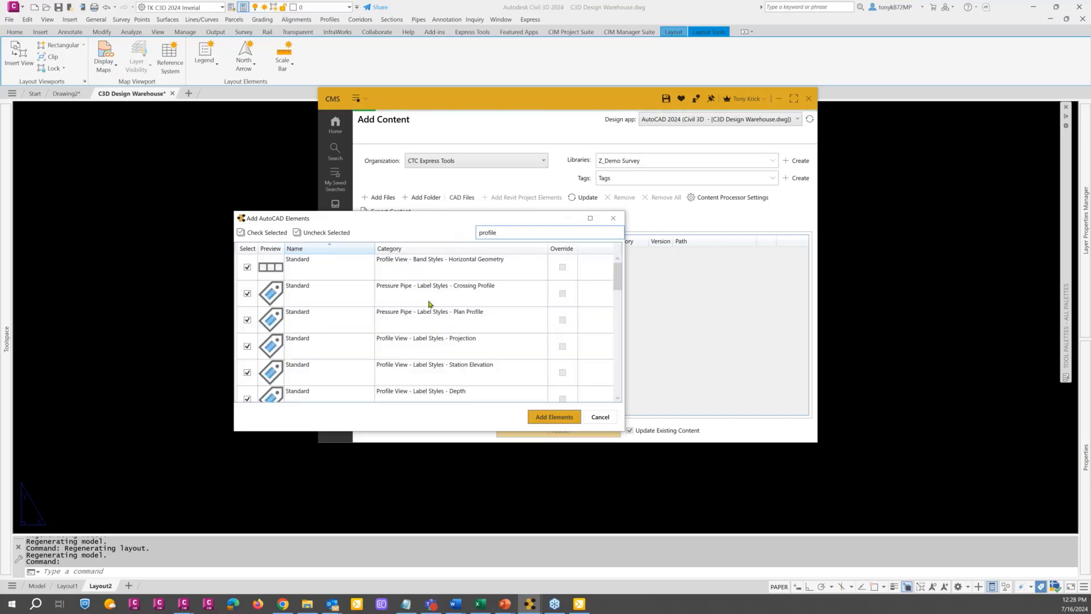
scroll(456, 318, "down", 3)
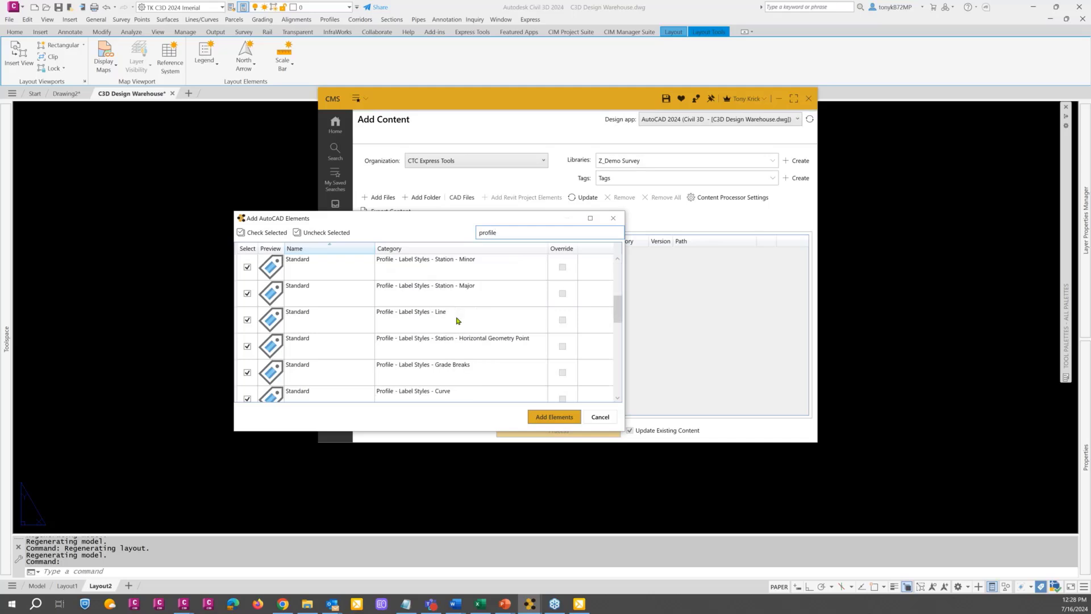
scroll(456, 320, "down", 5)
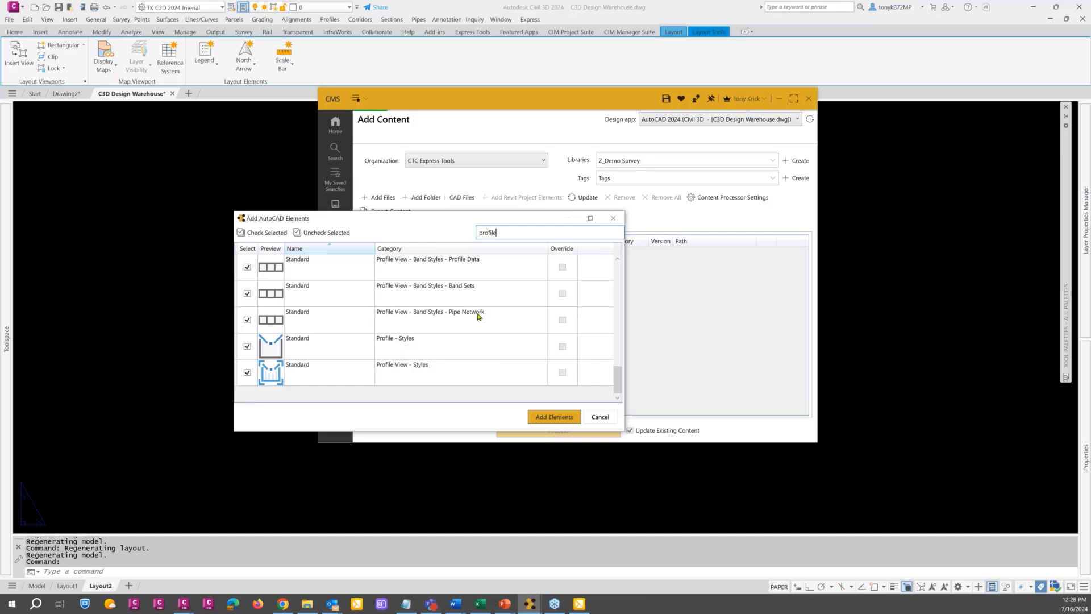
Filter the elements by "block" and look through the matching AutoCAD blocks.
left_click_drag(498, 233, 461, 241)
type("blocks")
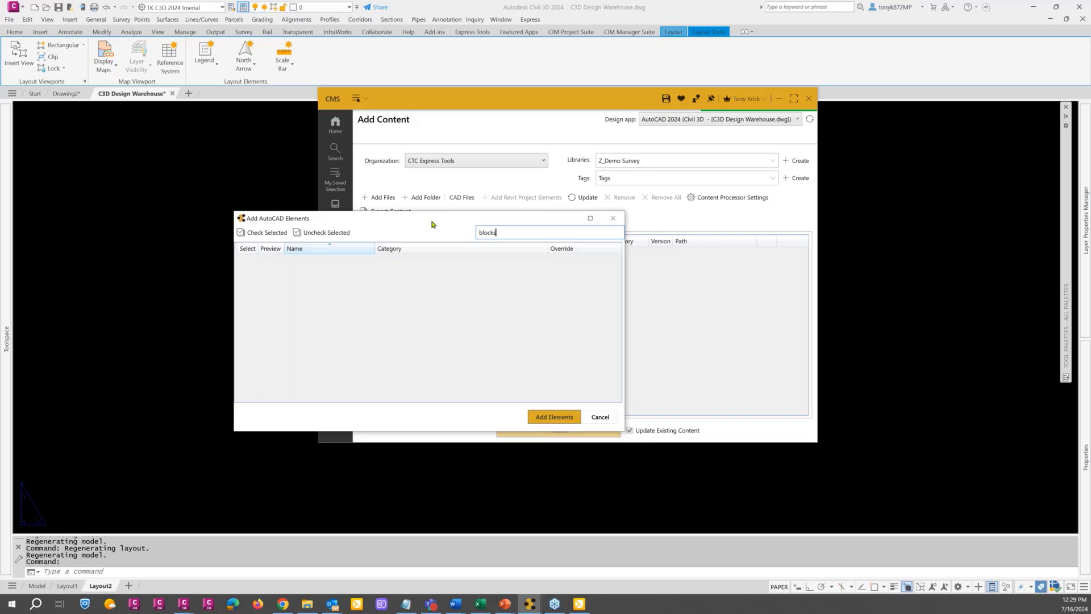
key("BackSpace")
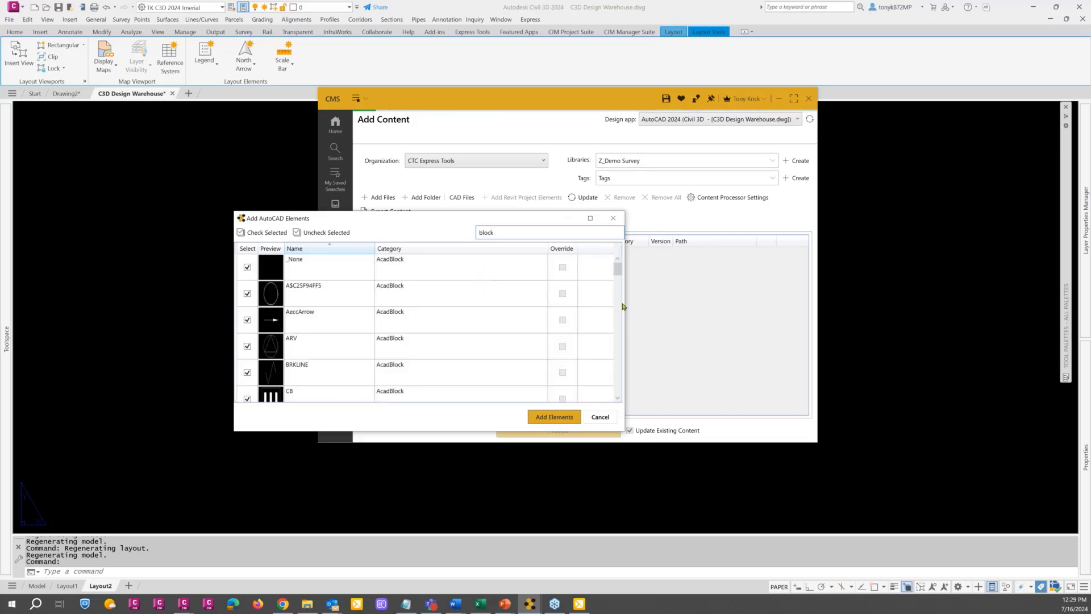
scroll(619, 309, "down", 5)
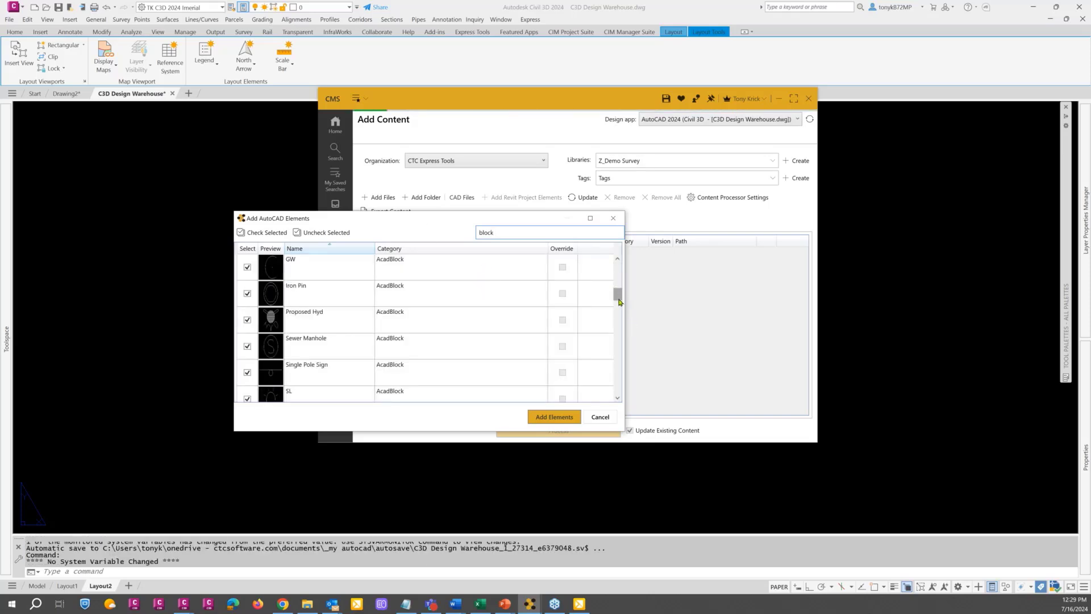
left_click_drag(618, 300, 614, 248)
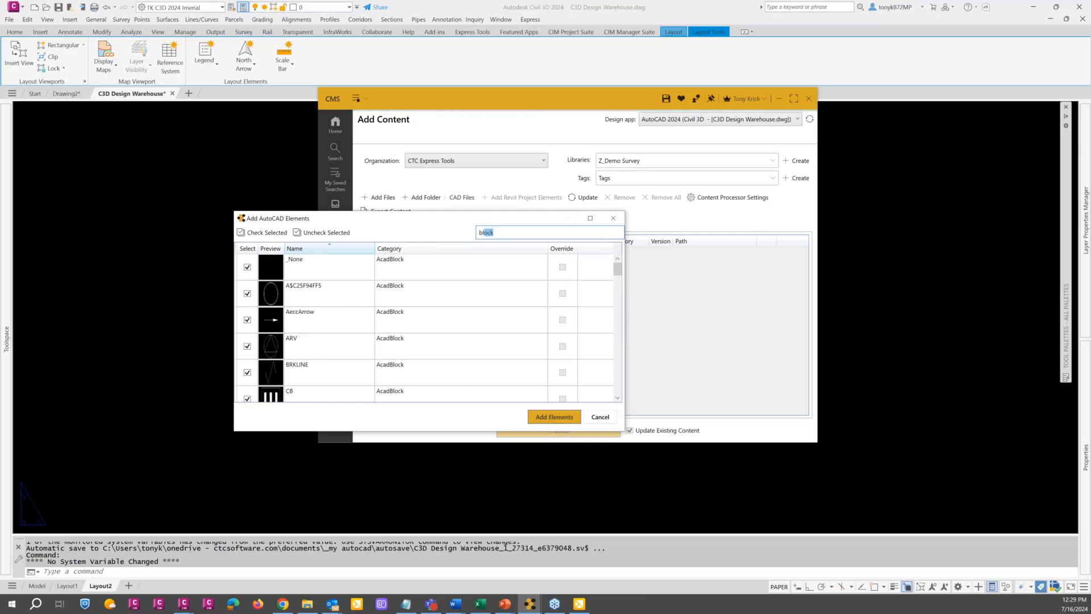
Filter the elements by "tree" and uncheck every match from Deciduous Tree to Treeconcept05_P.
left_click_drag(486, 232, 479, 233)
type("tree")
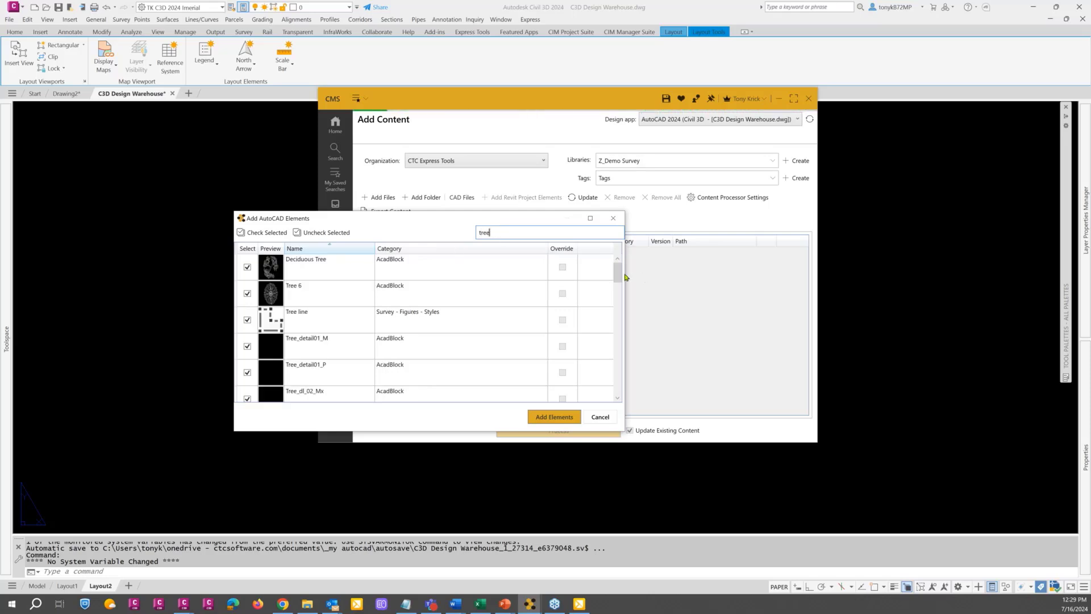
mouse_move(617, 274)
left_mouse_down()
mouse_move(614, 395)
mouse_move(615, 274)
left_mouse_up()
left_click(314, 273)
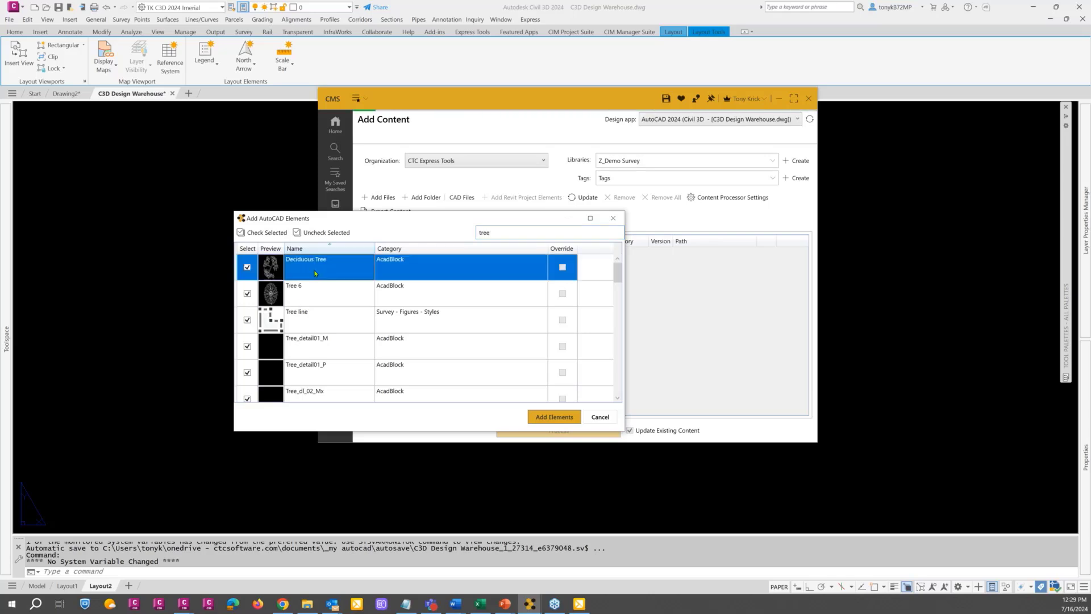
left_click_drag(617, 271, 617, 399)
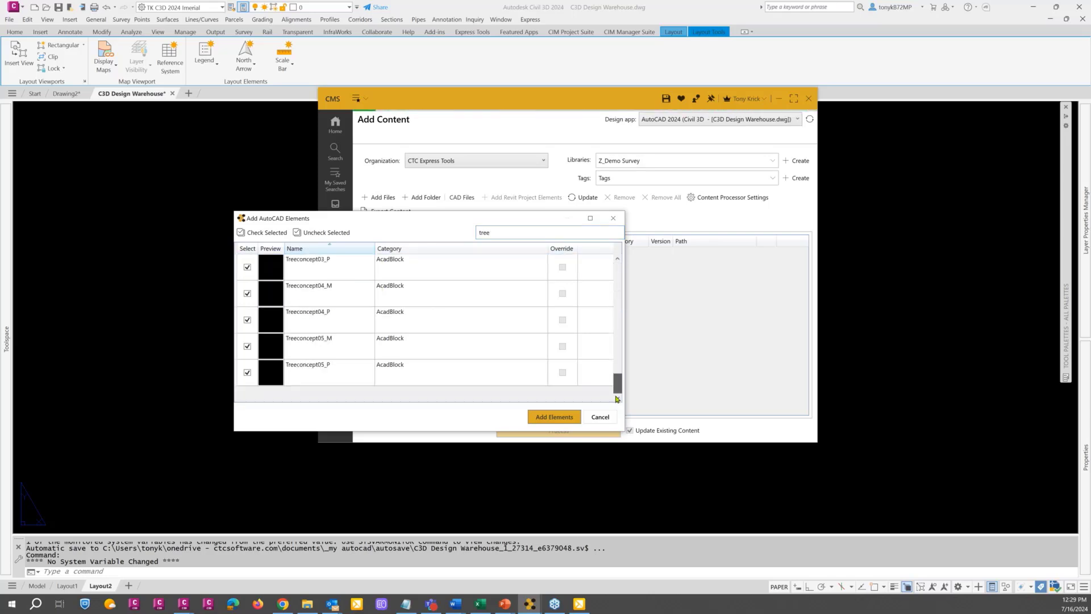
left_click(320, 373, "shift")
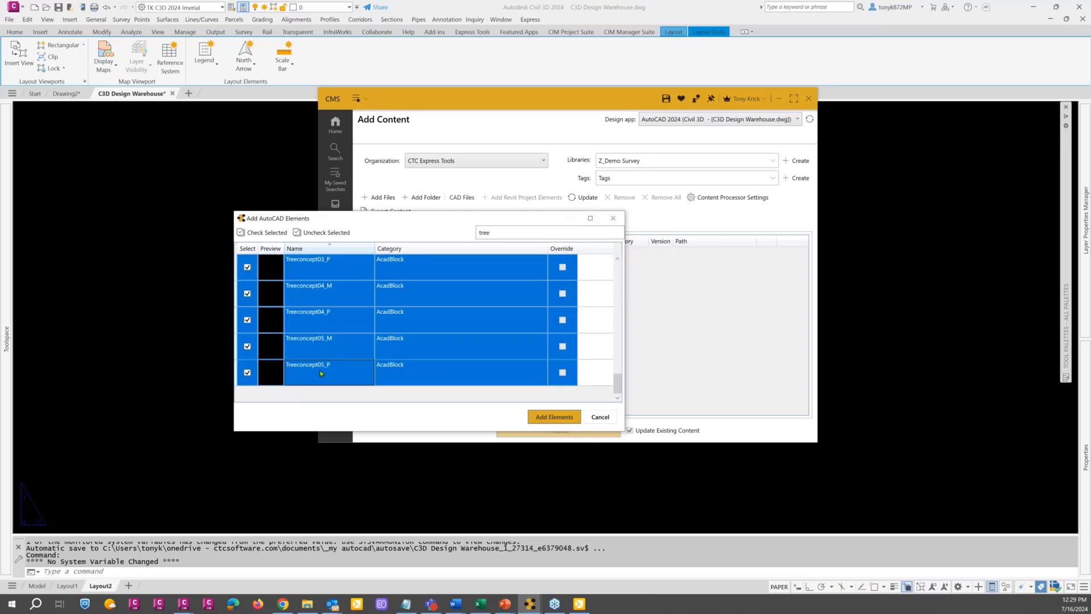
left_click(318, 233)
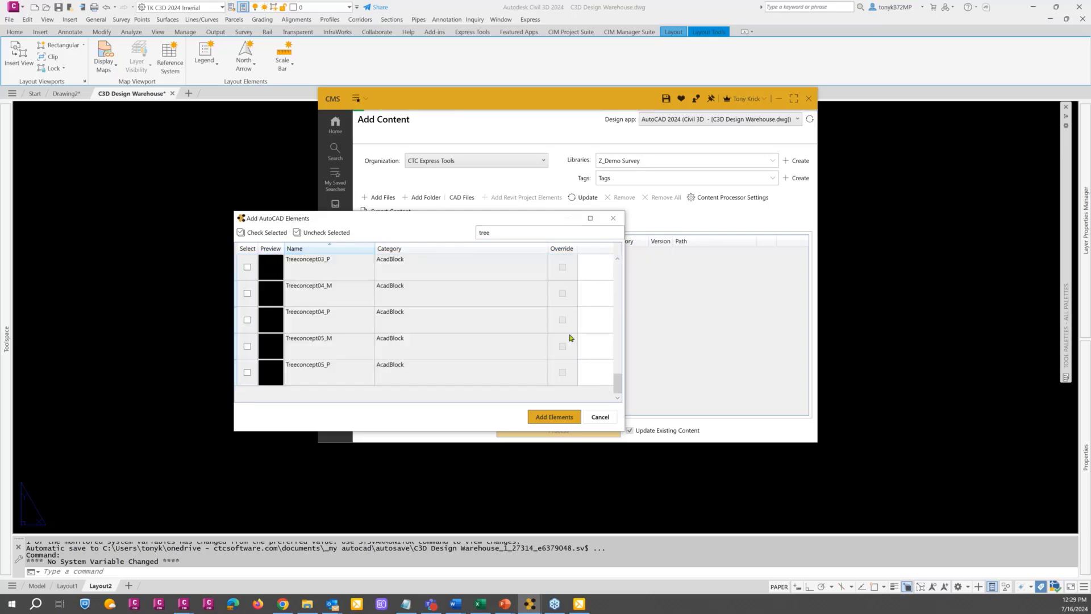
Check the Deciduous Tree and Tree 6 blocks and add the checked elements to the content list.
left_click_drag(618, 380, 610, 262)
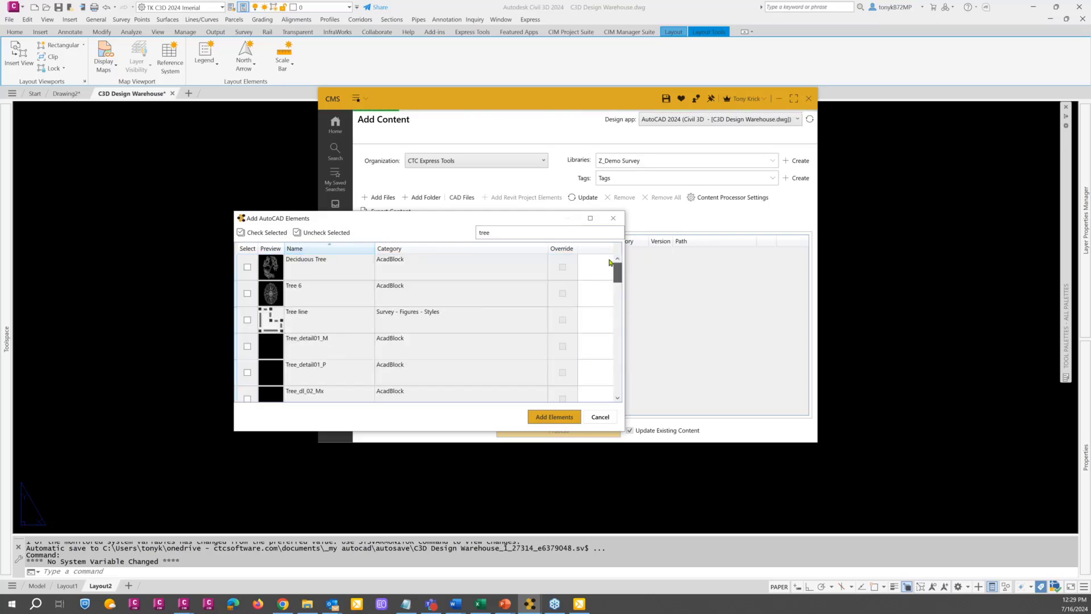
left_click(341, 273)
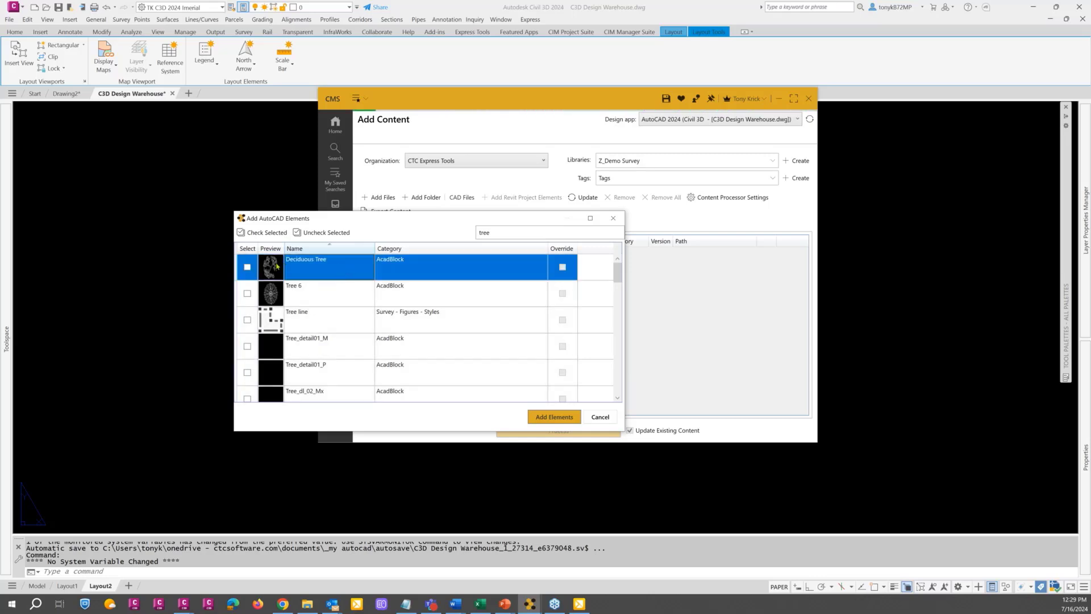
left_click(248, 267)
left_click(247, 293)
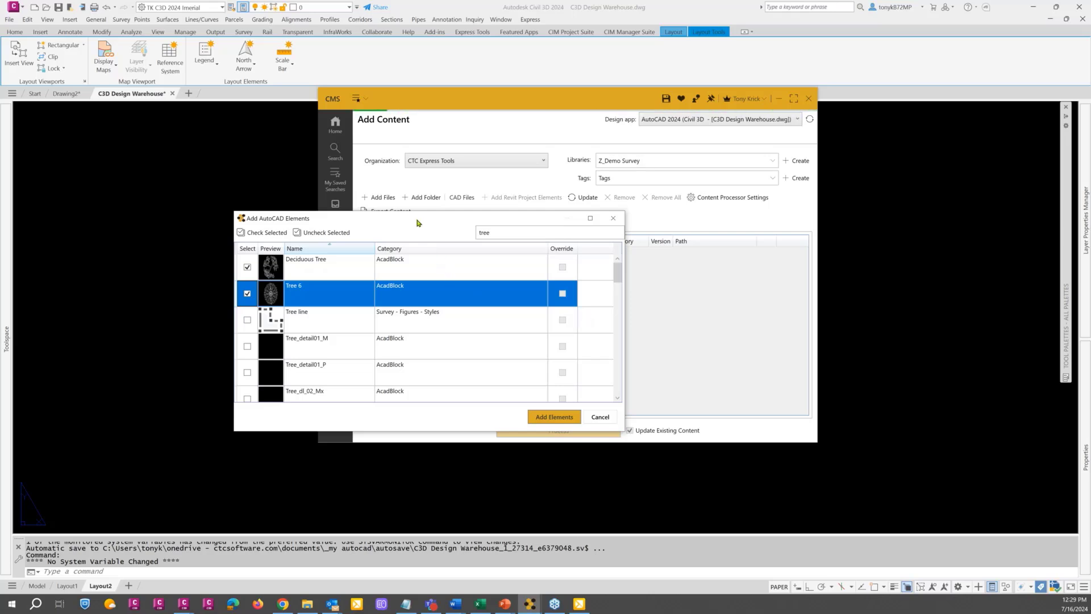
left_click_drag(388, 221, 311, 244)
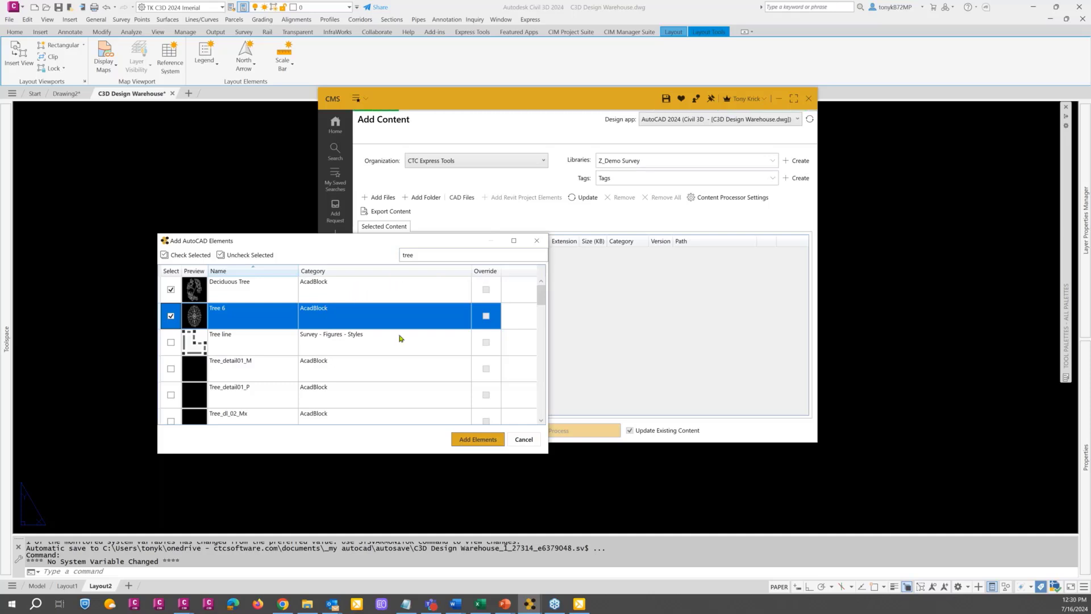
left_click(474, 437)
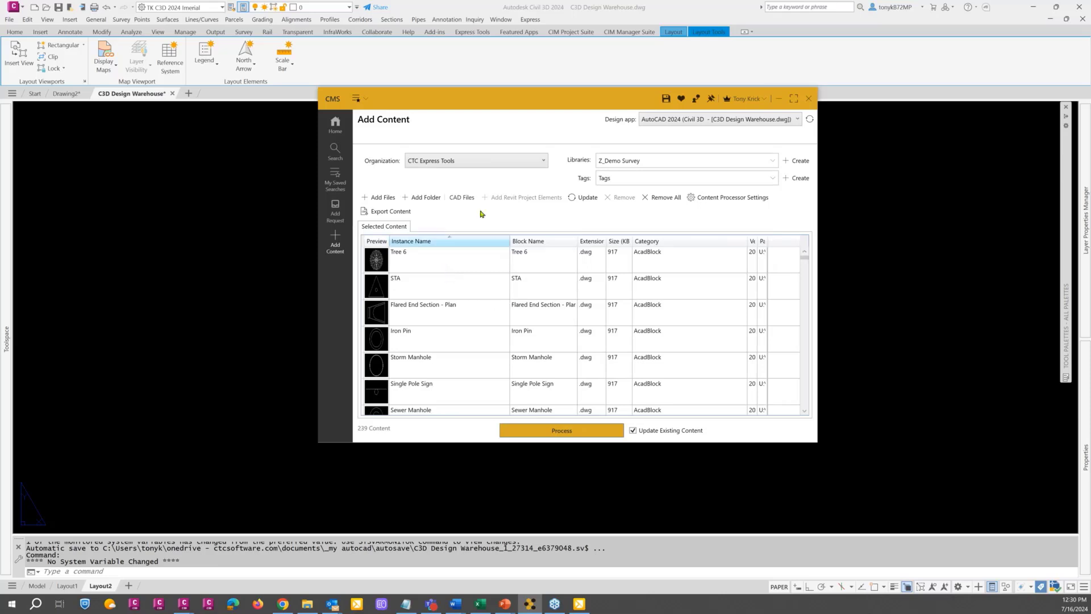
left_click(454, 198)
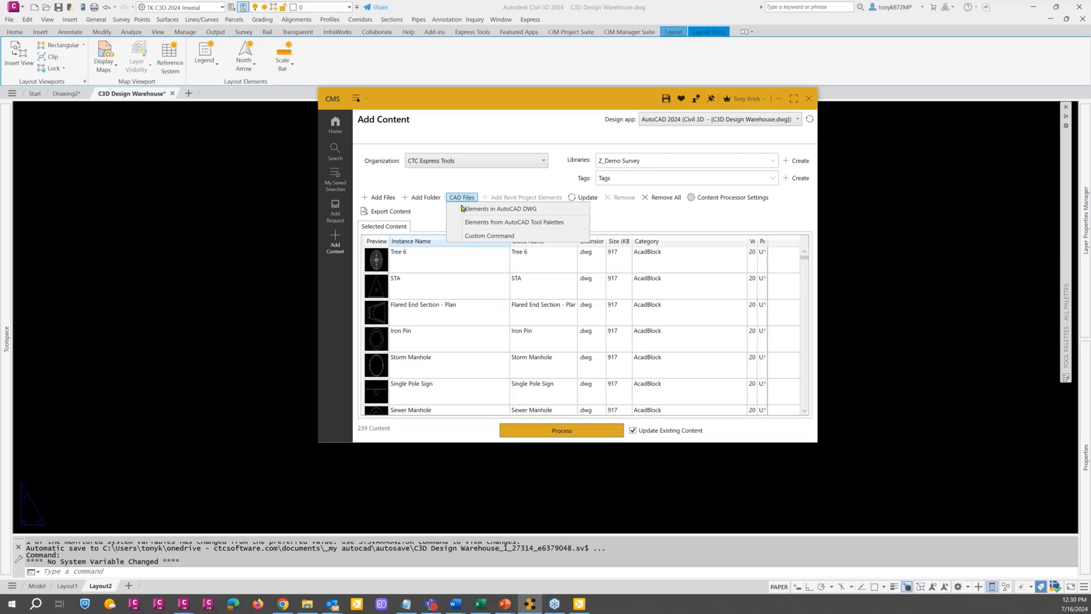
left_click(466, 212)
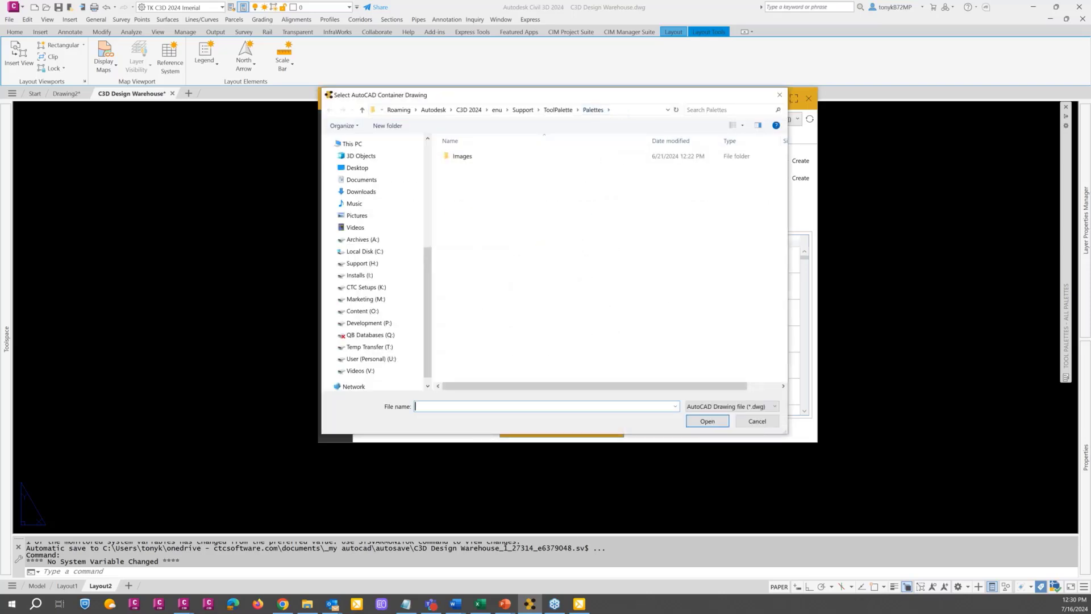
left_click(623, 110)
right_click(622, 110)
left_click(641, 146)
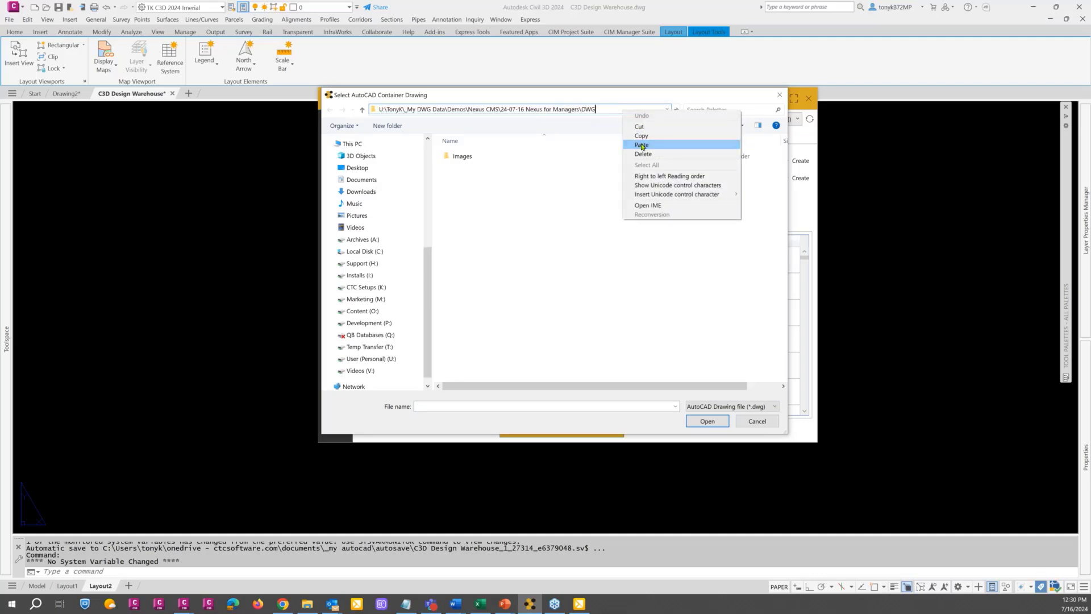
key("Return")
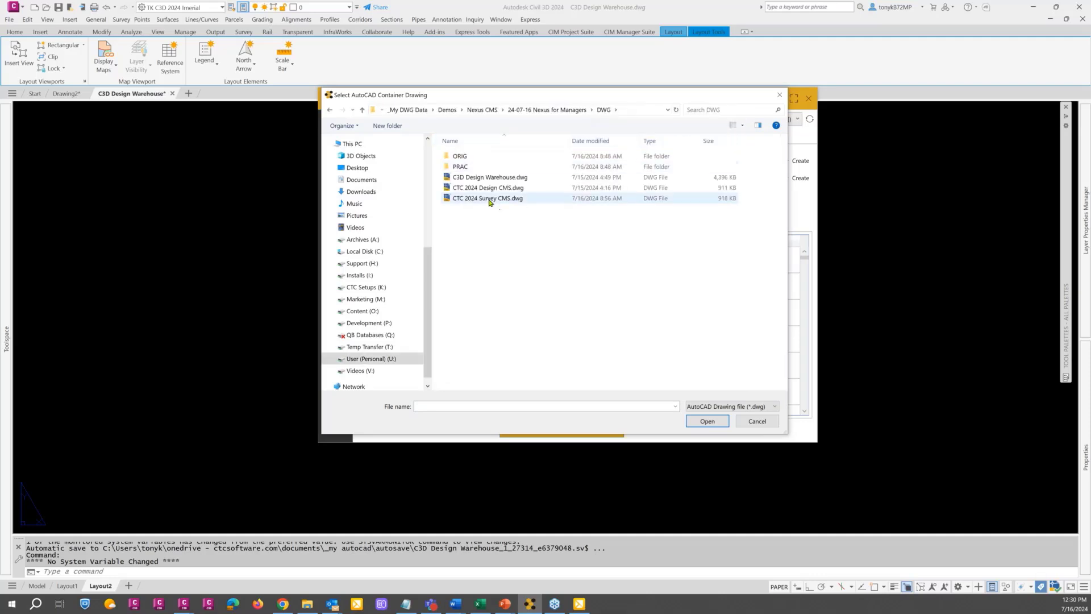
double_click(473, 198)
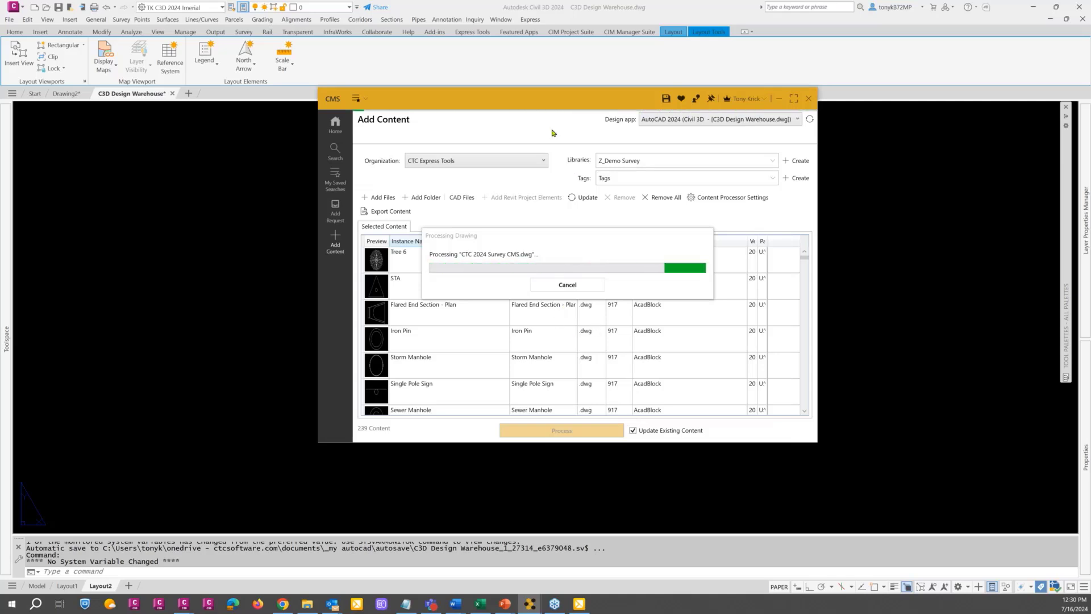
left_click_drag(524, 99, 535, 114)
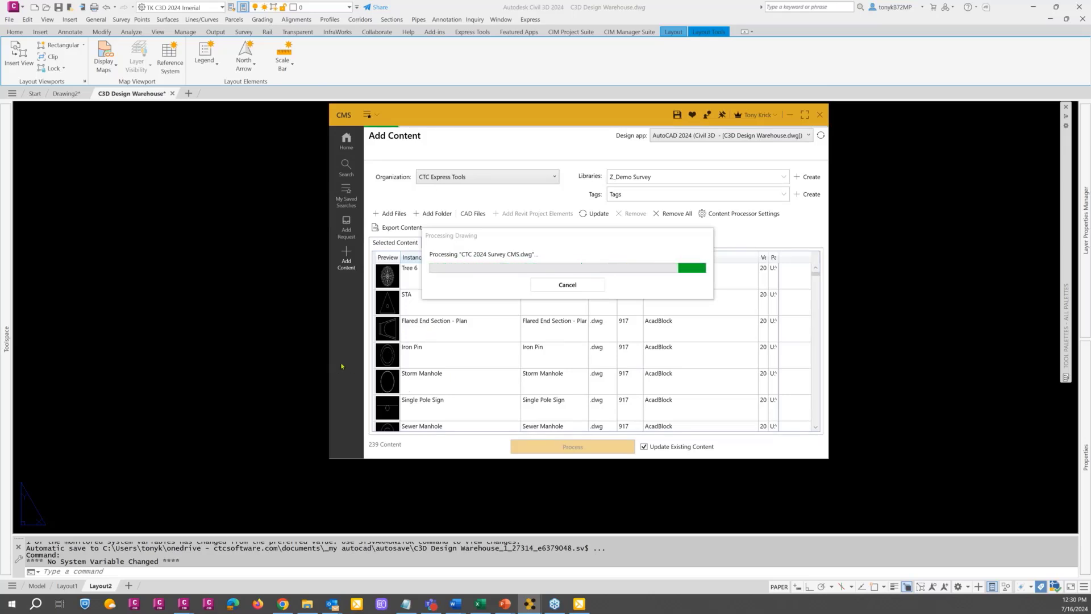
left_click(566, 286)
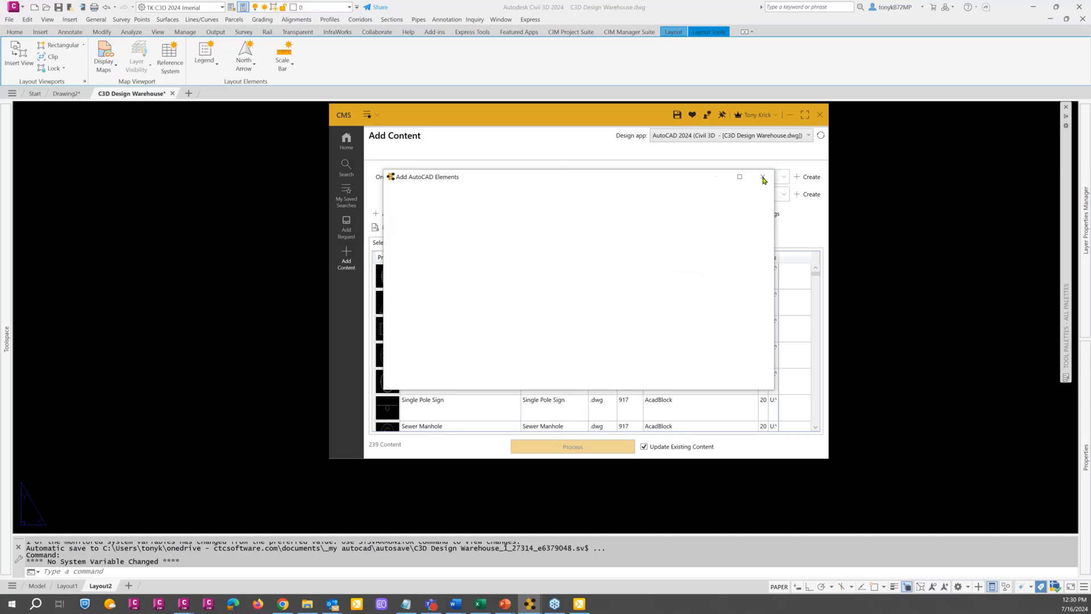
left_click(762, 177)
Remove all entries in the content list, from Tree 6 through the Appurtenance table style, and confirm the removal.
left_click(419, 284)
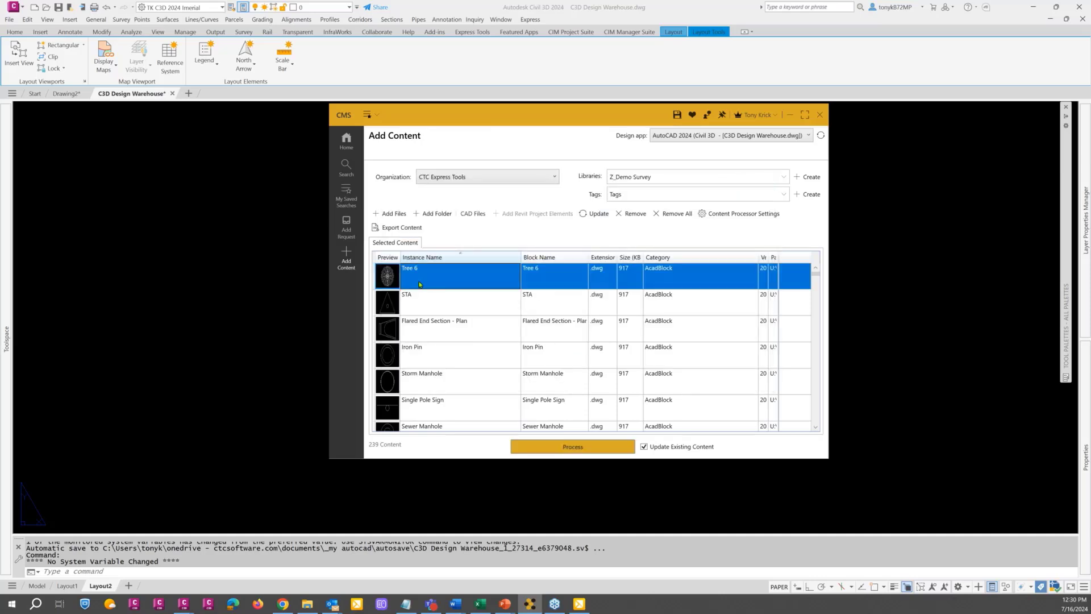
left_click_drag(815, 274, 810, 434)
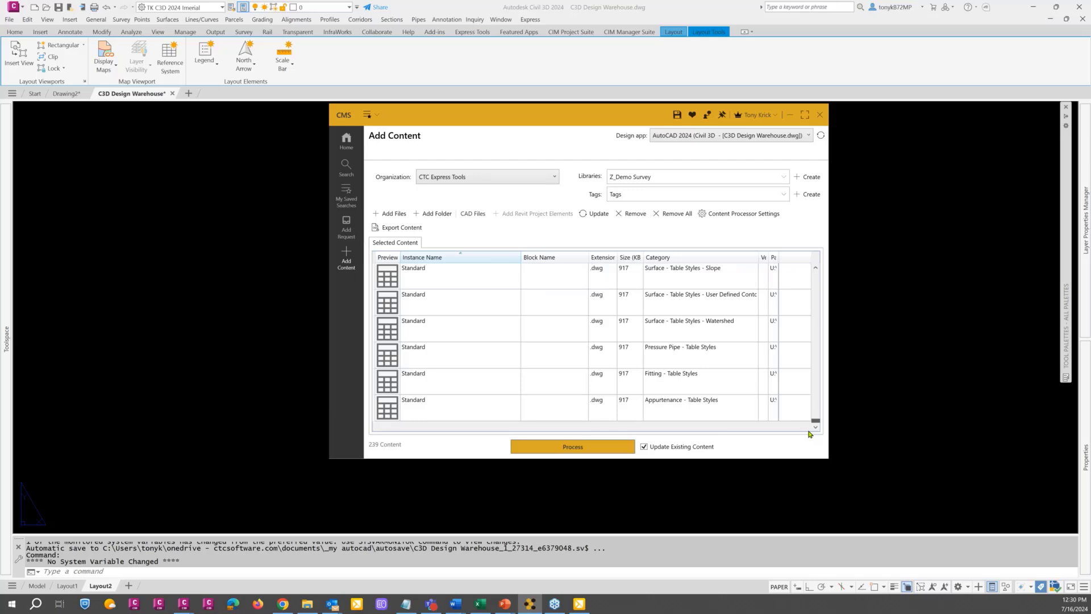
left_click(447, 405, "shift")
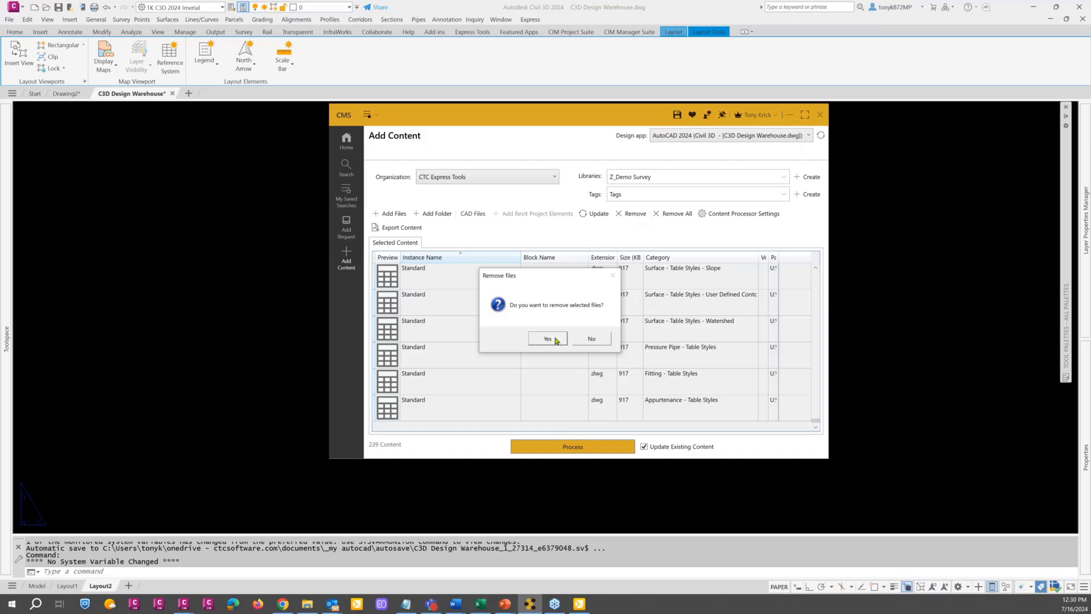
left_click(548, 339)
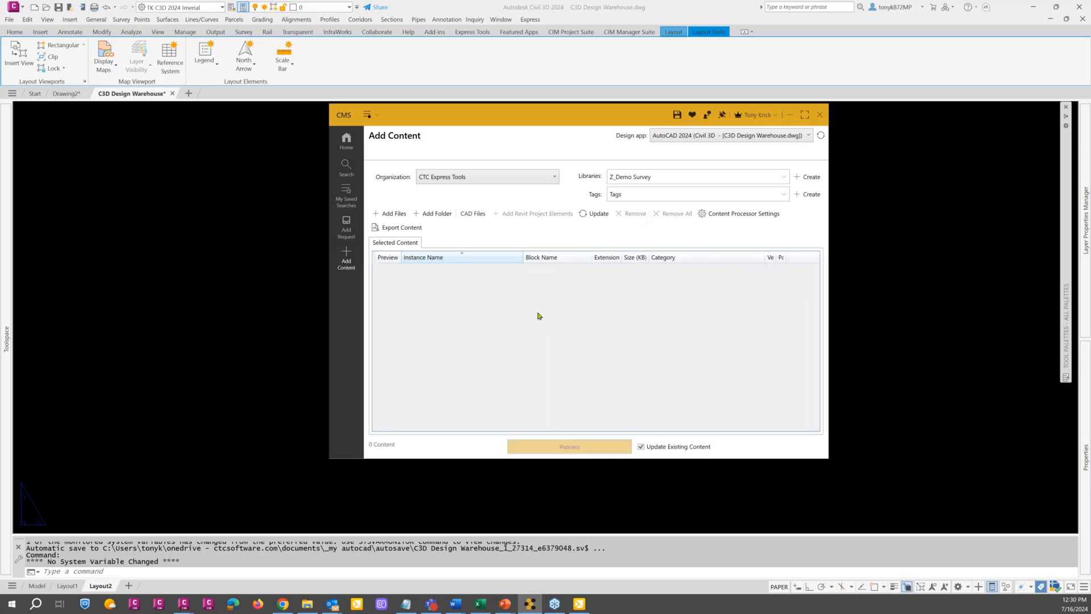
Load the elements of CTC 2024 Survey CMS.dwg from the Nexus for Managers DWG folder.
left_click(471, 215)
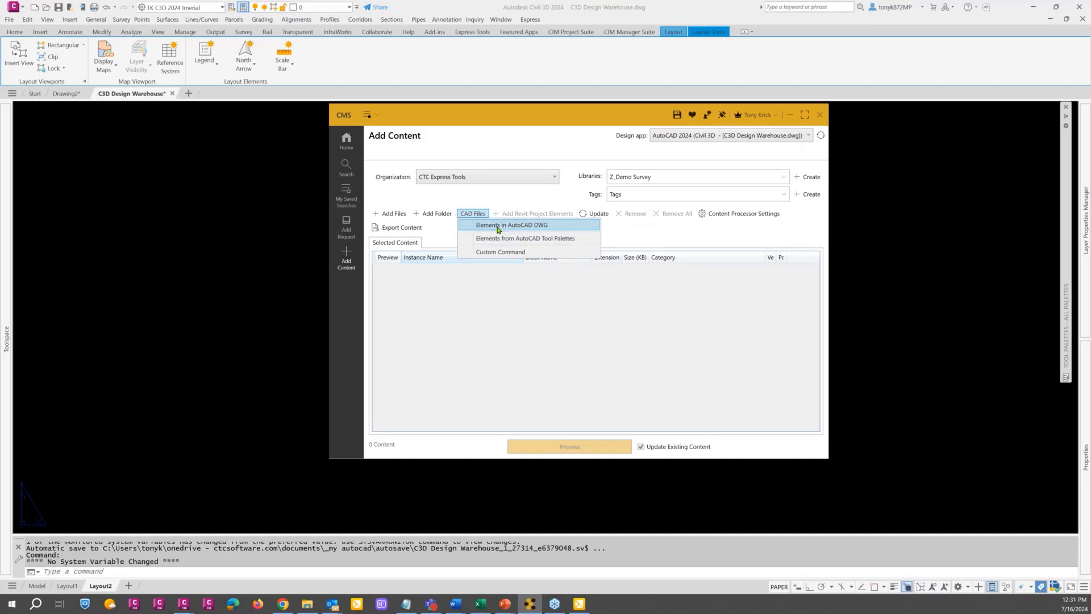
left_click(498, 226)
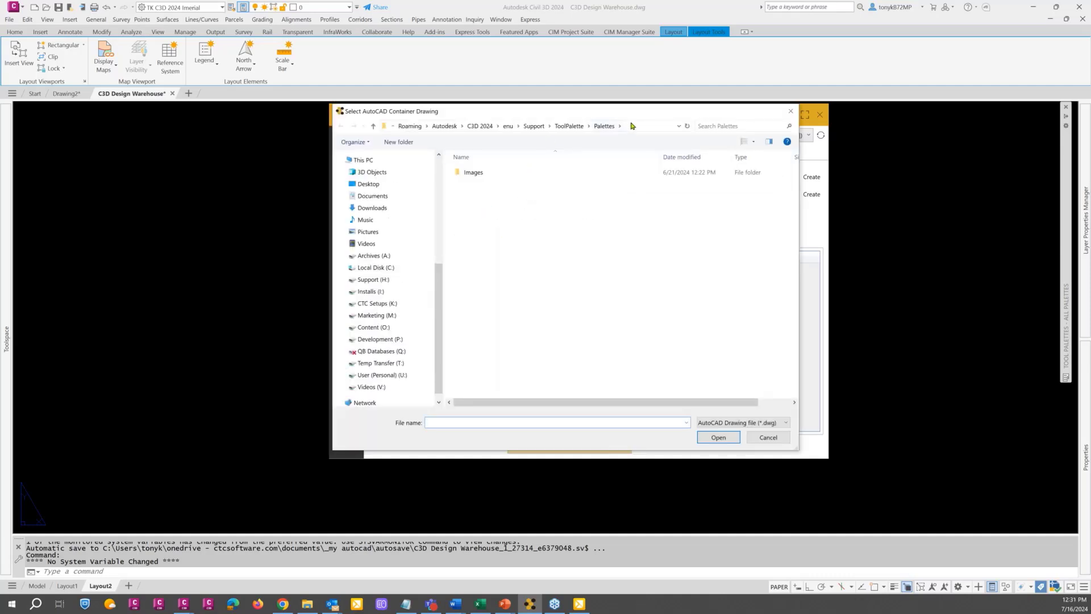
left_click(630, 125)
right_click(631, 125)
left_click(650, 159)
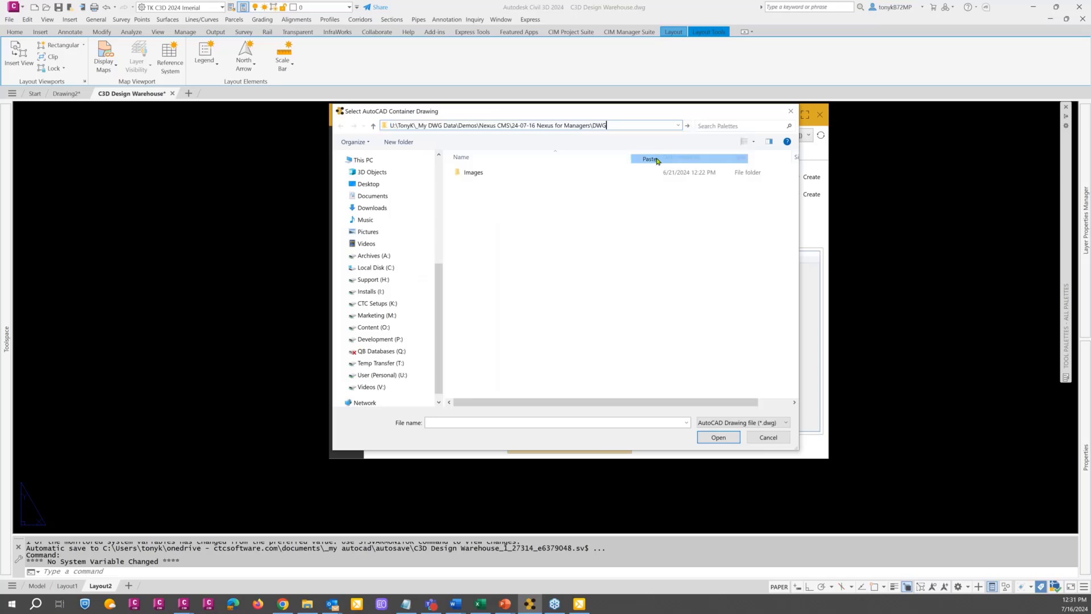
key("Return")
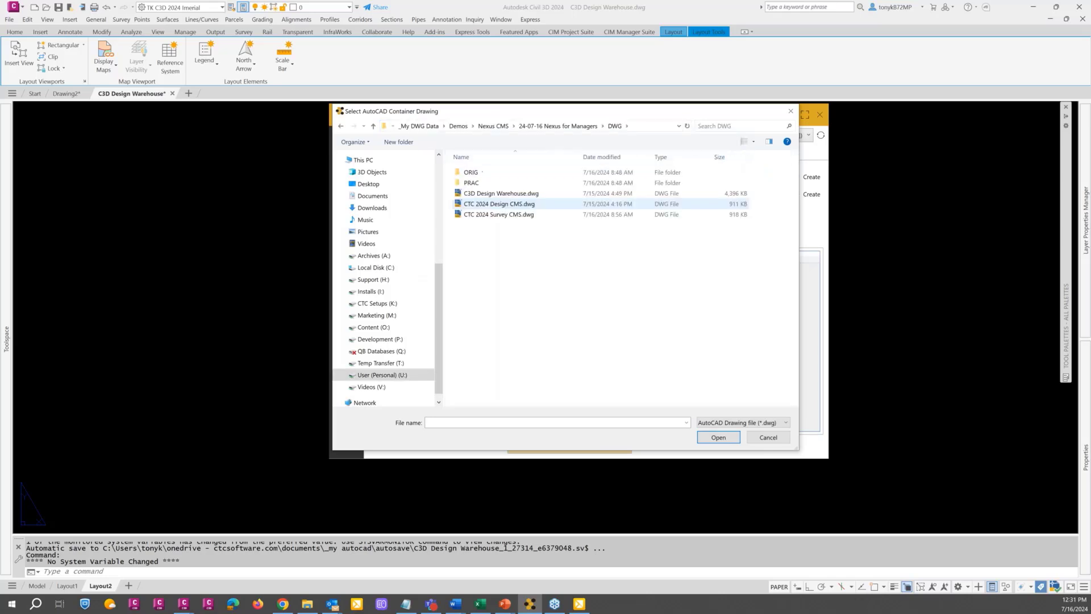
left_click(513, 215)
double_click(513, 215)
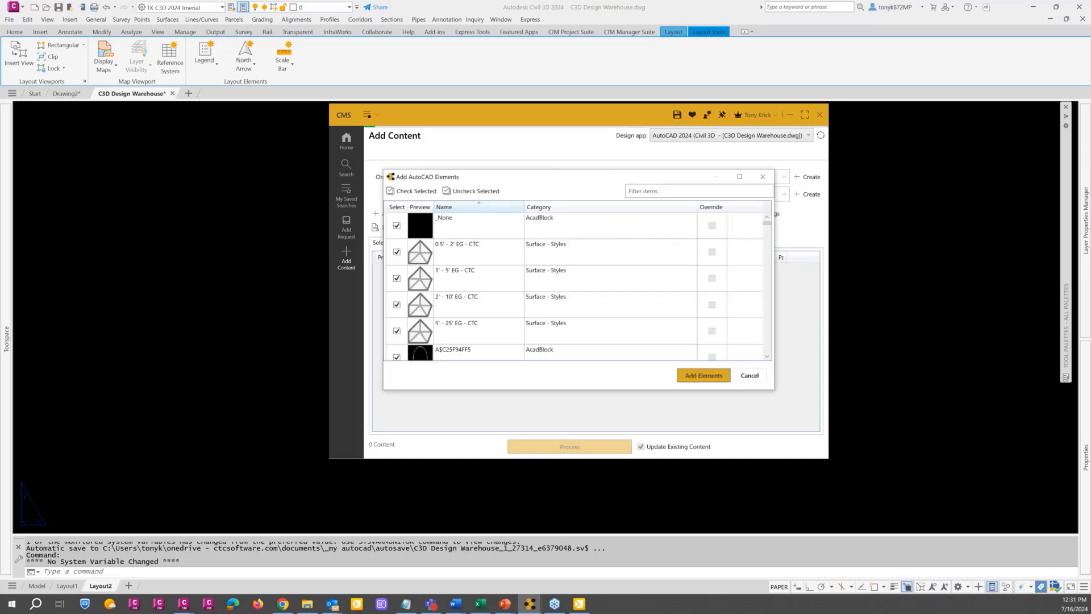
Uncheck every element in the list, from _None to WGV - CTC.
left_click(506, 227)
scroll(767, 227, "down", 1)
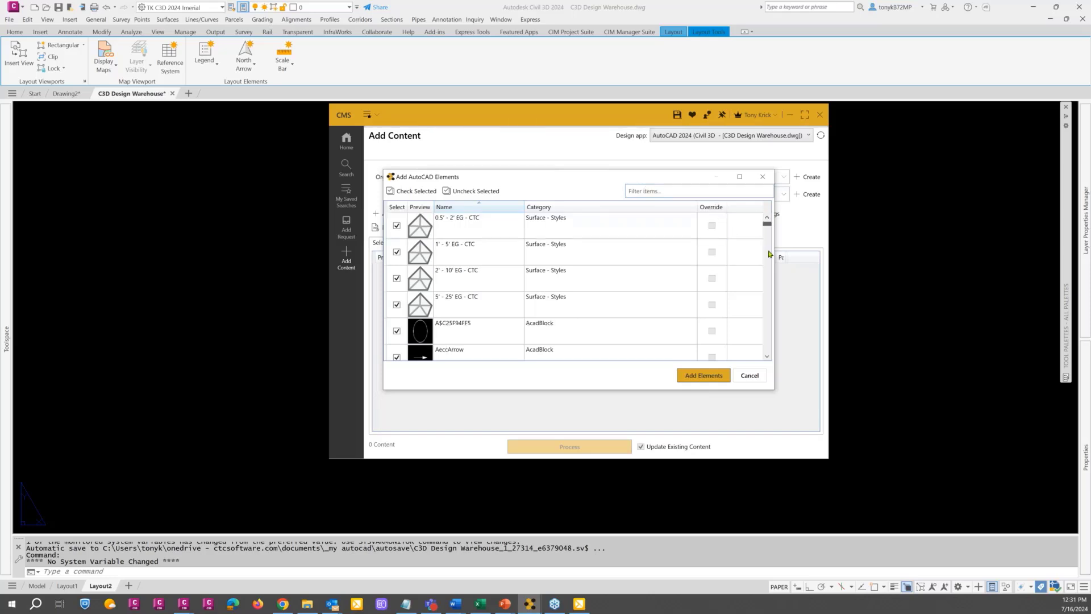
scroll(419, 227, "down", 10)
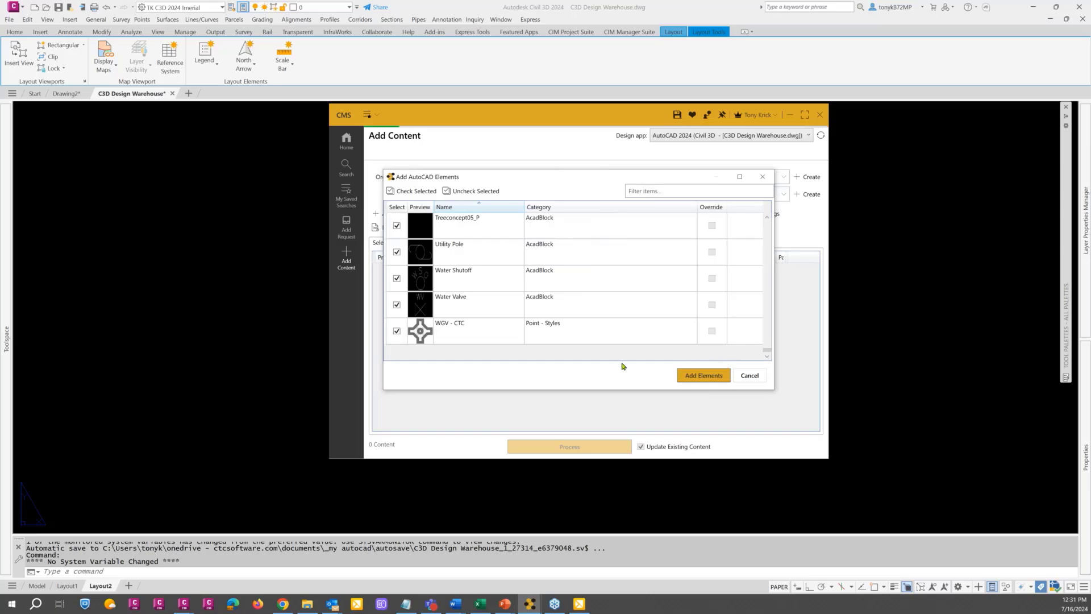
left_click(446, 336, "shift")
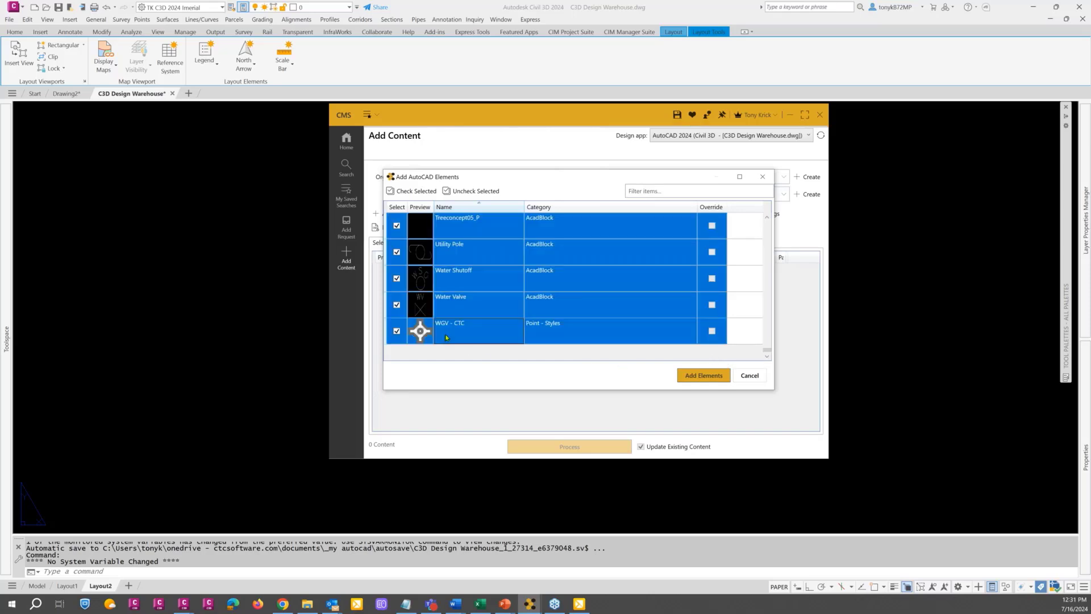
left_click(448, 192)
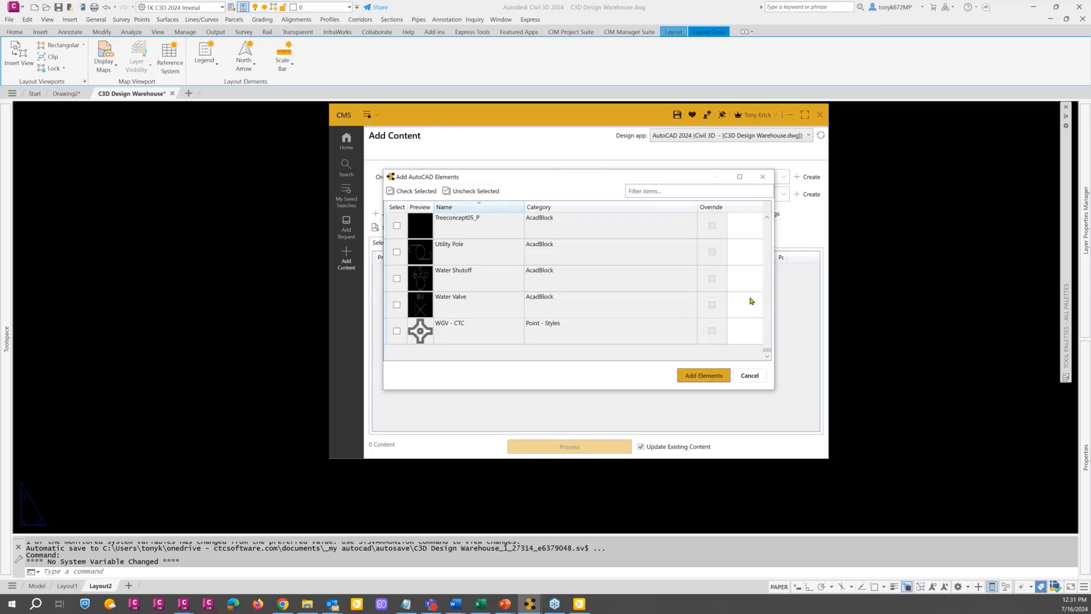
Filter the drawing elements by "tree".
scroll(750, 301, "up", 10)
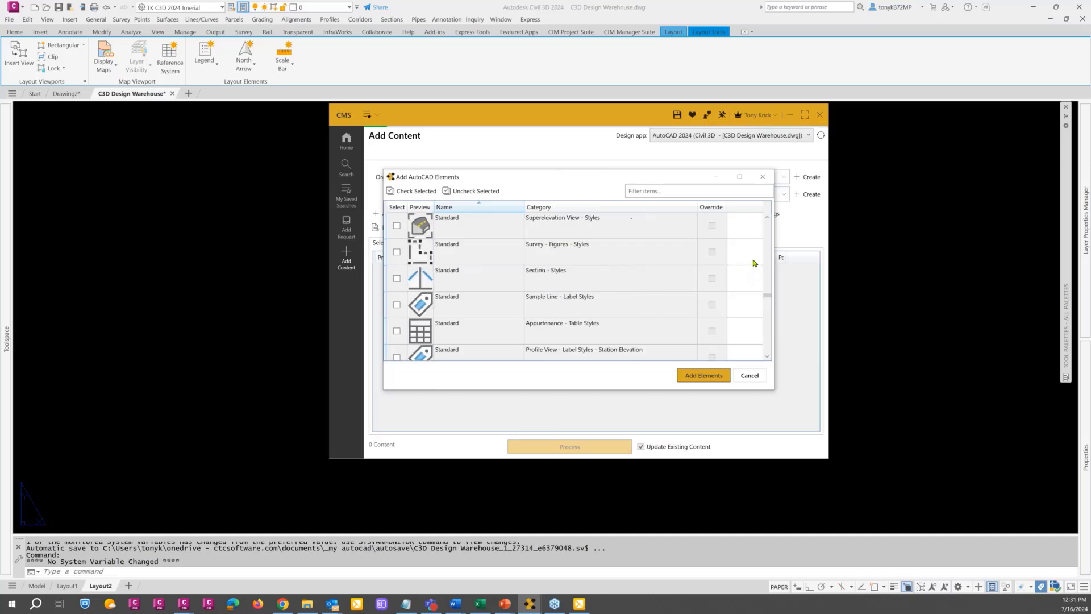
scroll(754, 263, "up", 5)
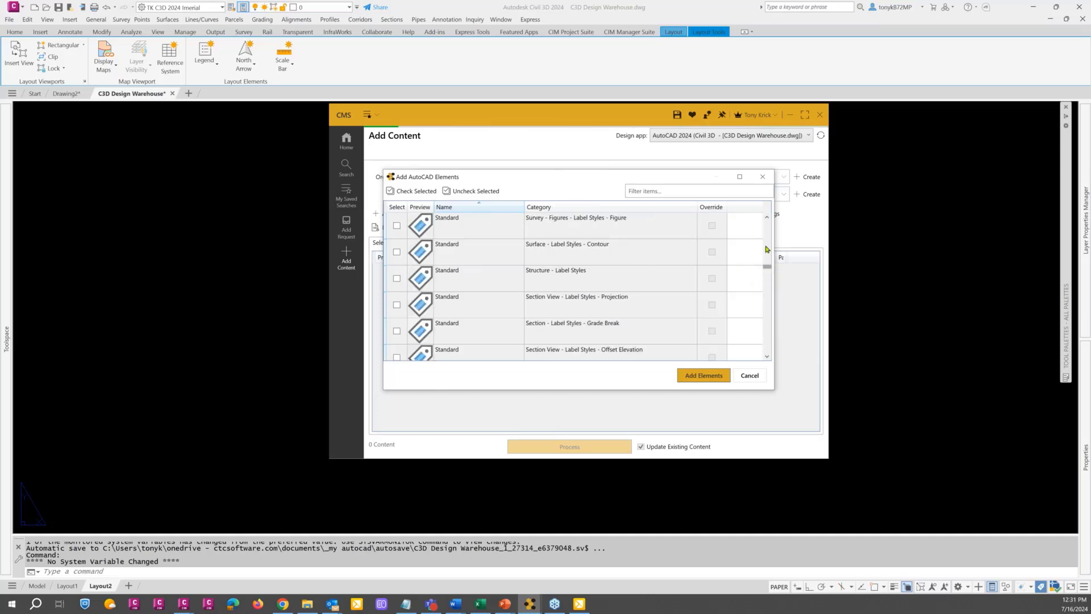
scroll(765, 248, "up", 10)
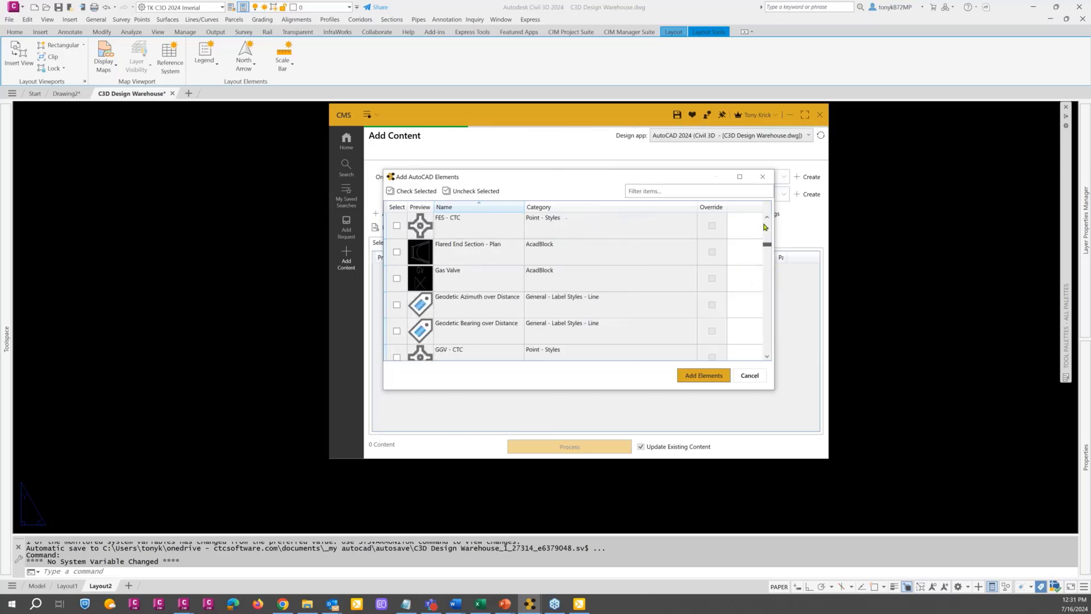
left_click(655, 193)
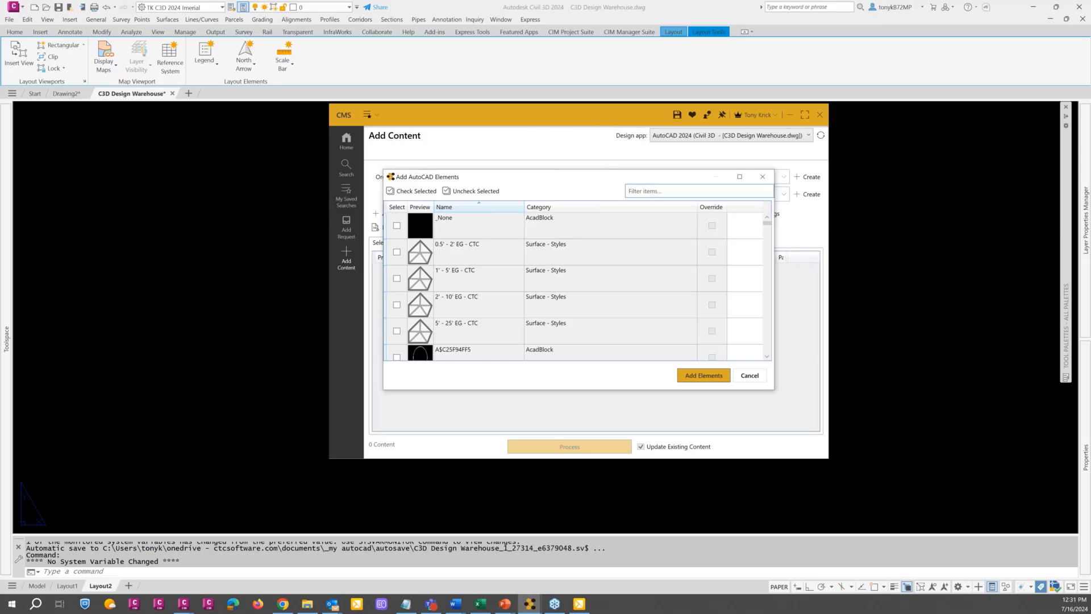
type("tre")
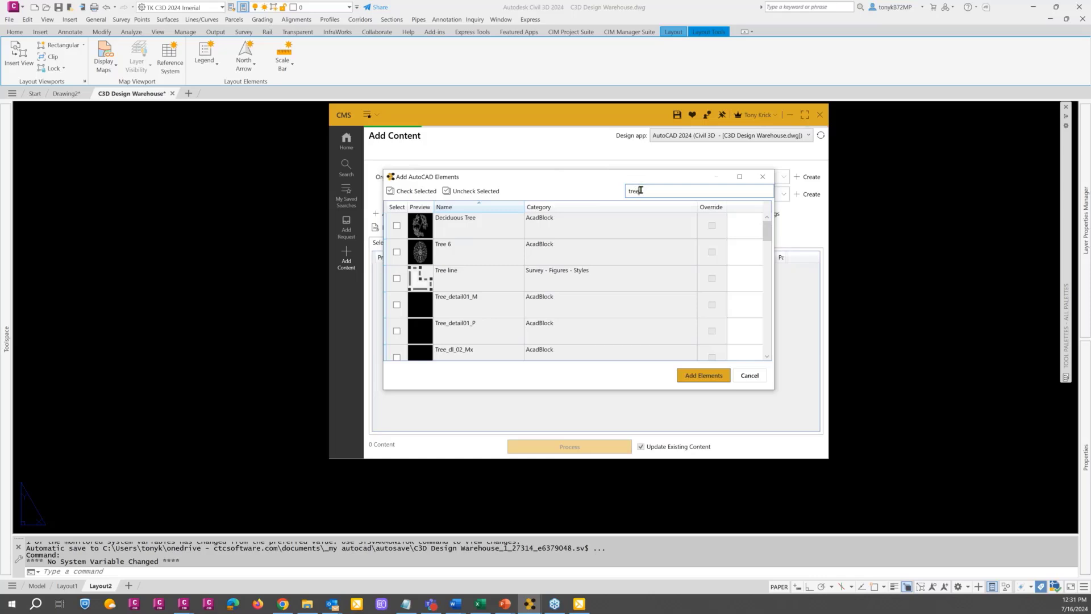
type("e")
Select all filtered tree elements, from Deciduous Tree to Treeconcept05_P, and apply Uncheck Selected to them.
left_click(505, 233)
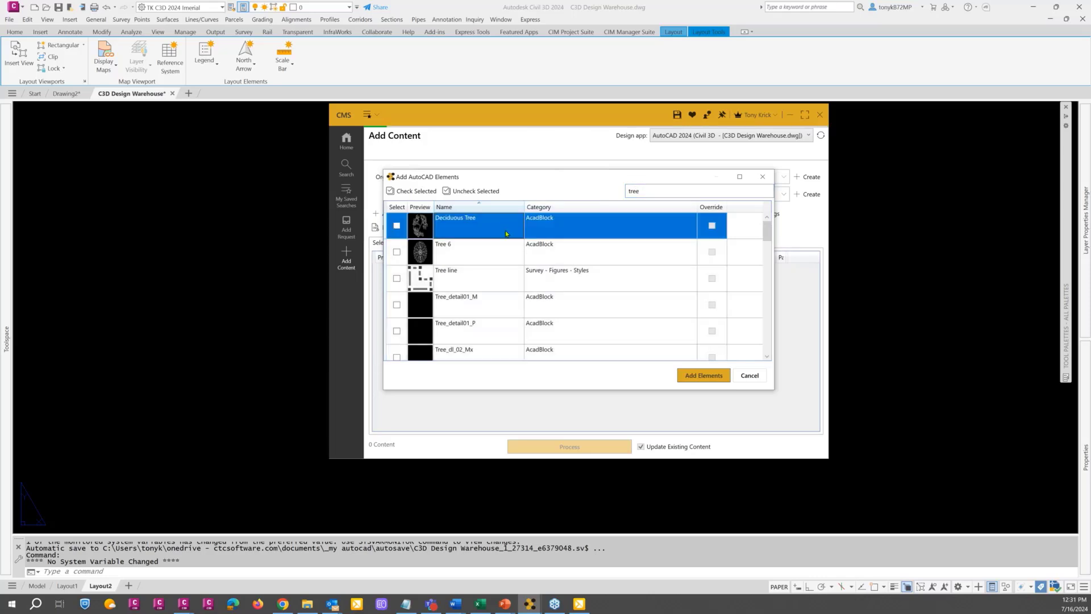
left_click_drag(766, 230, 764, 368)
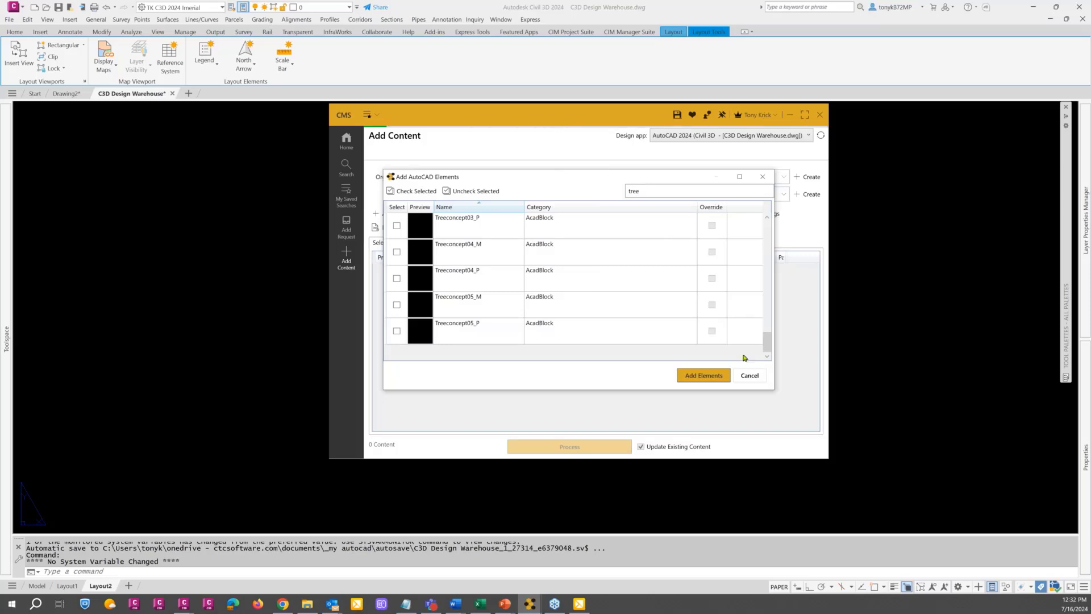
key("ctrl+a")
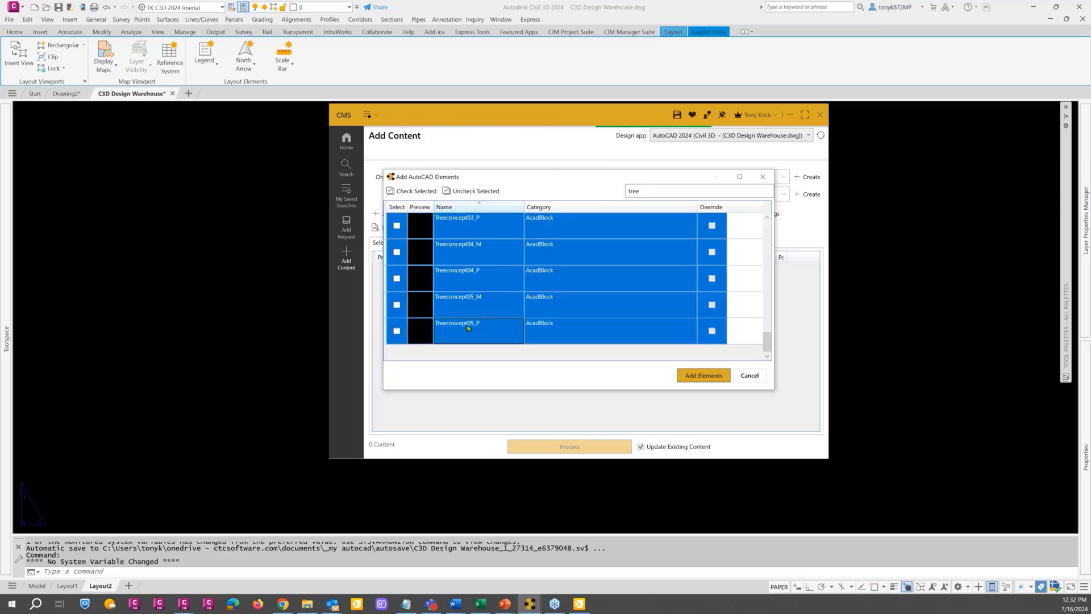
left_click(447, 191)
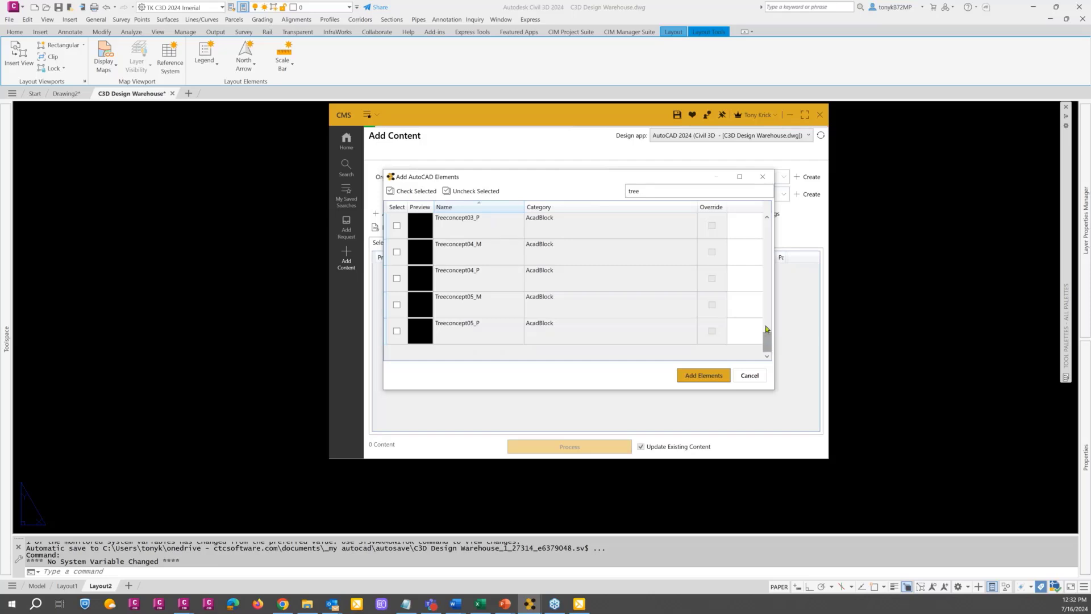
left_click_drag(766, 329, 766, 230)
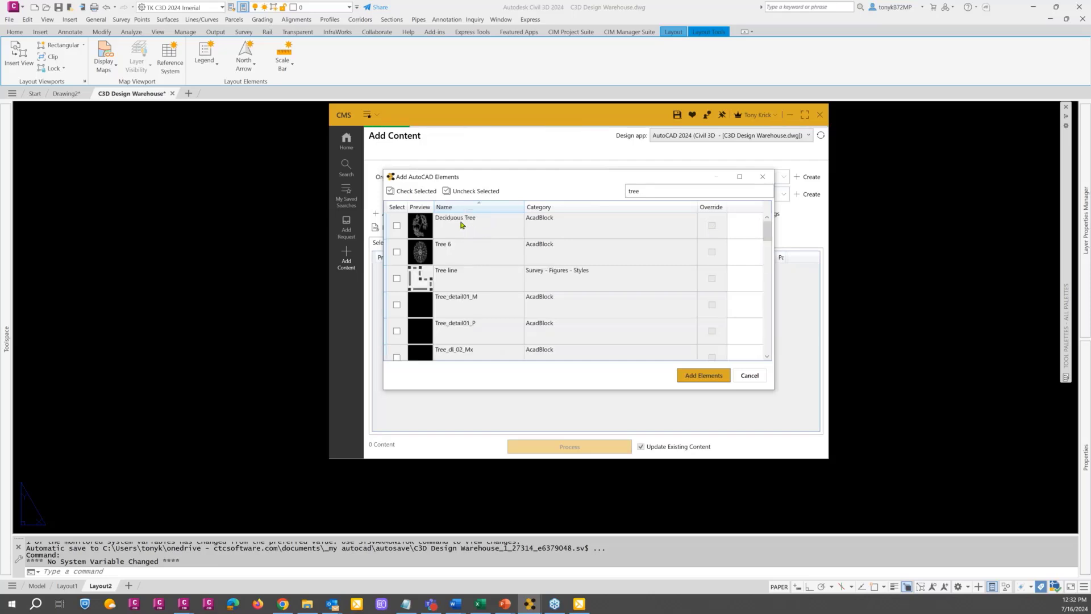
Check the Deciduous Tree and Tree 6 blocks and add these elements to the content list.
left_click(397, 226)
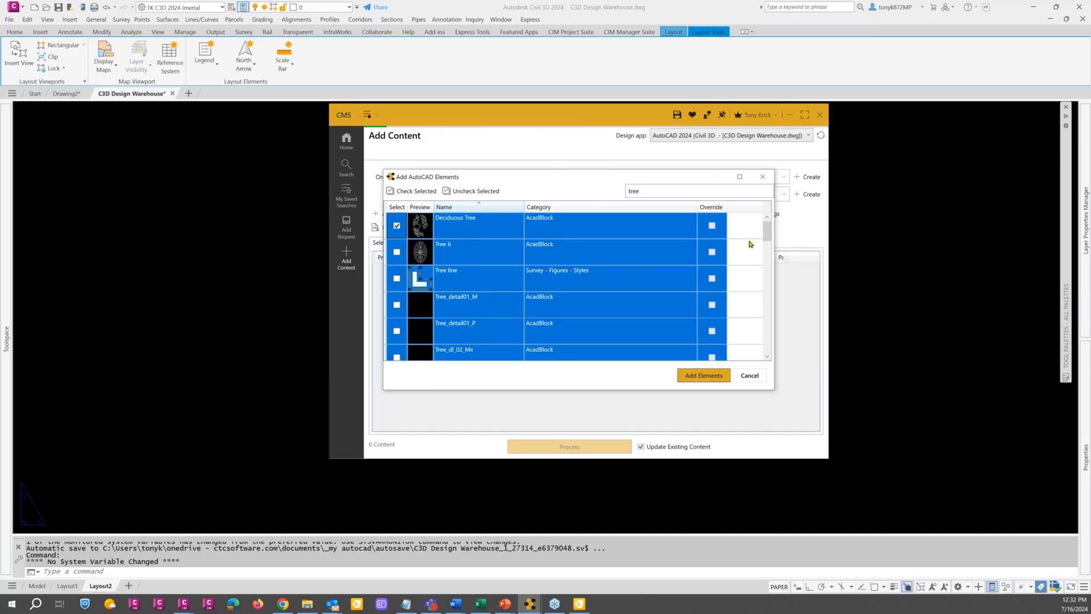
left_click(485, 241)
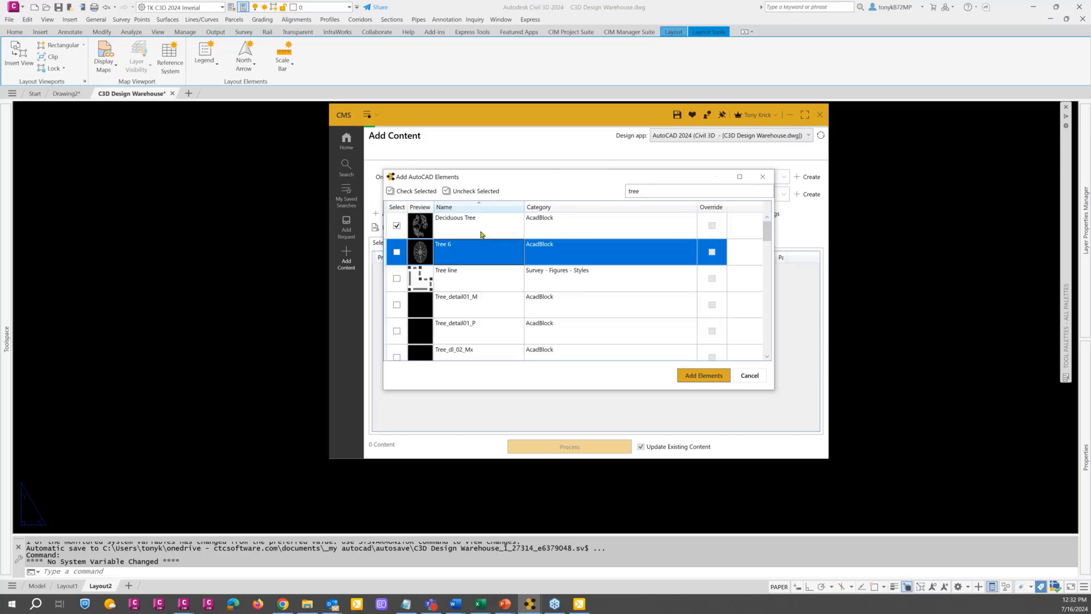
left_click(481, 235)
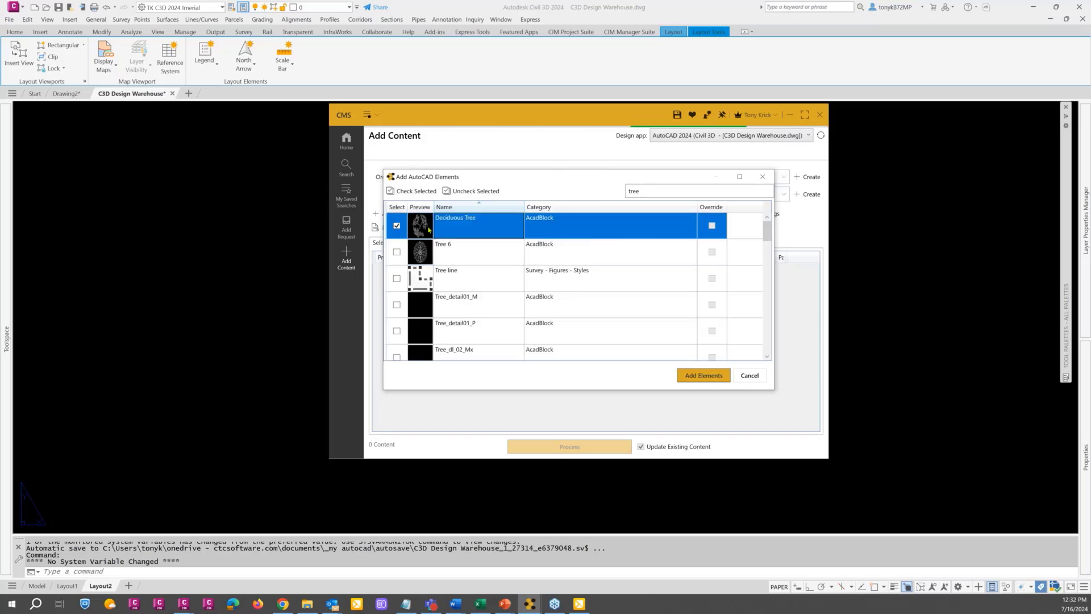
left_click(396, 251)
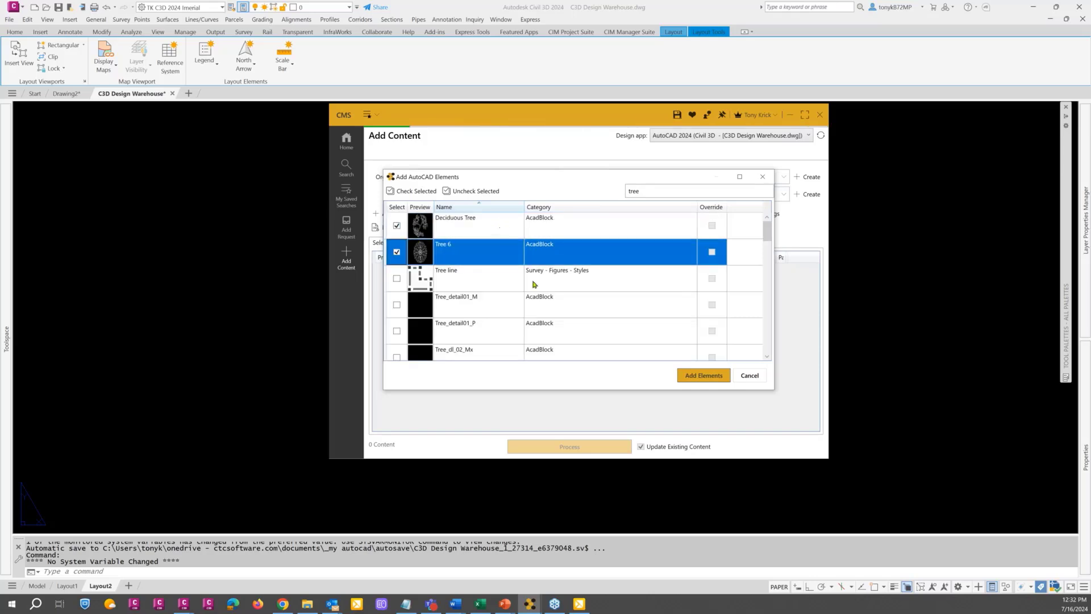
left_click(698, 376)
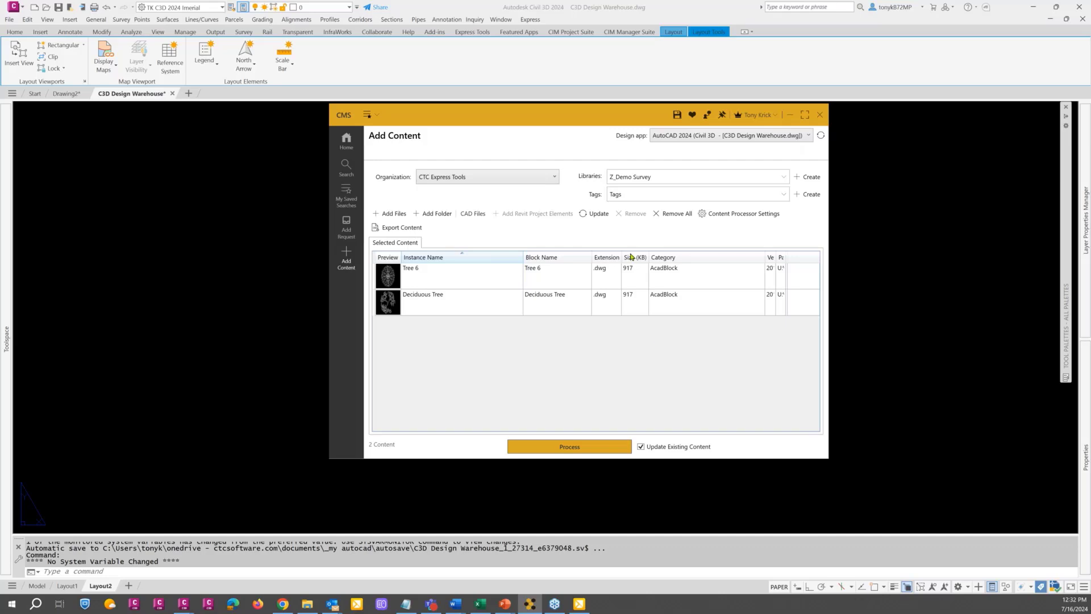
Widen the CMS window, narrow the Category column, and process Tree 6 and Deciduous Tree into the Z_Demo Survey library, closing the report.
left_click_drag(516, 117, 430, 109)
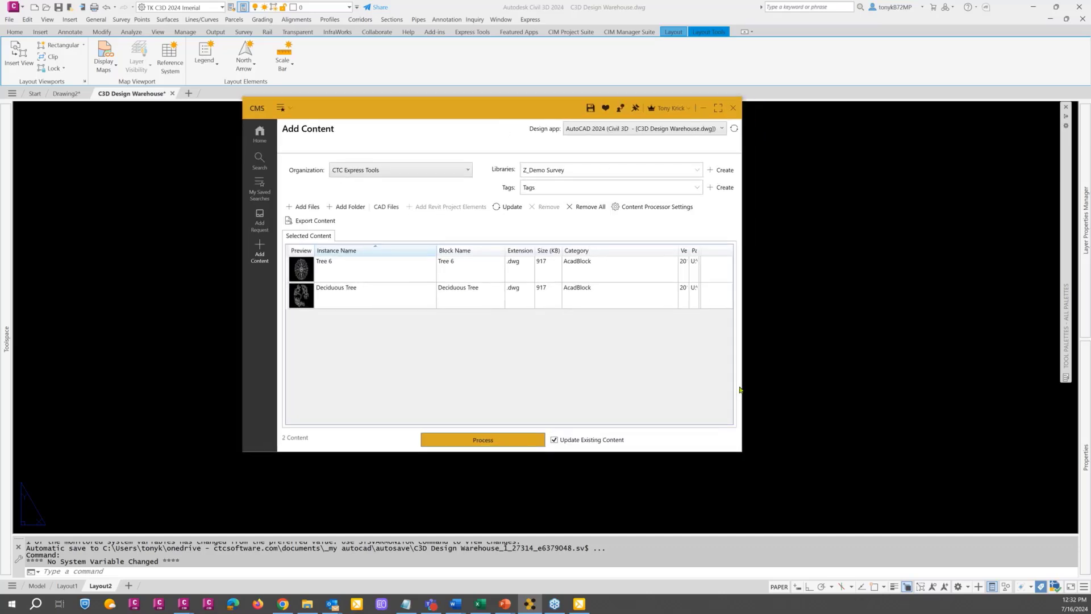
left_click_drag(817, 384, 829, 383)
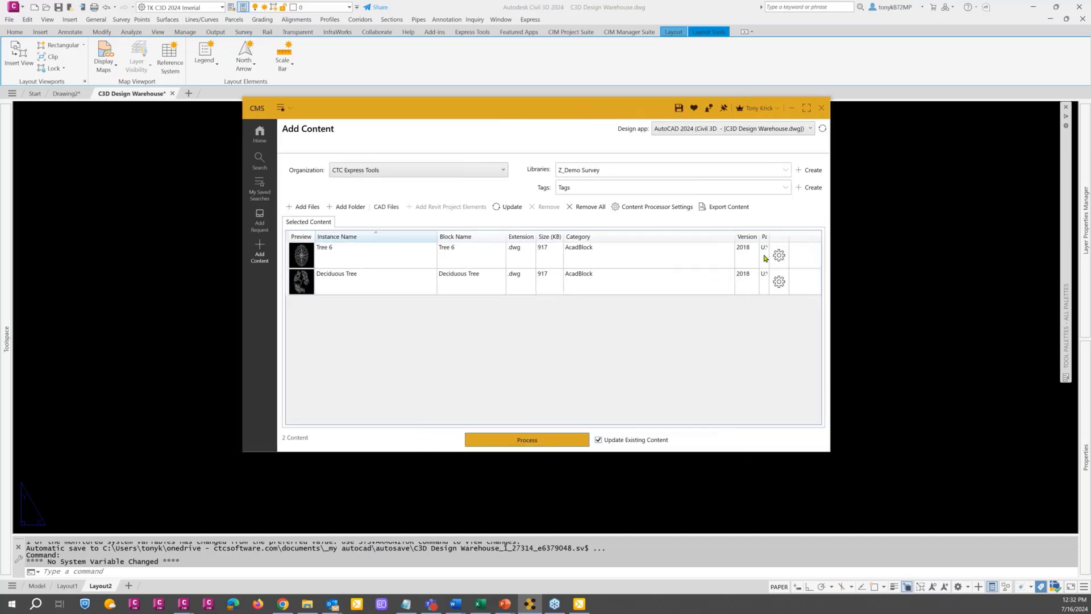
left_click_drag(735, 236, 603, 230)
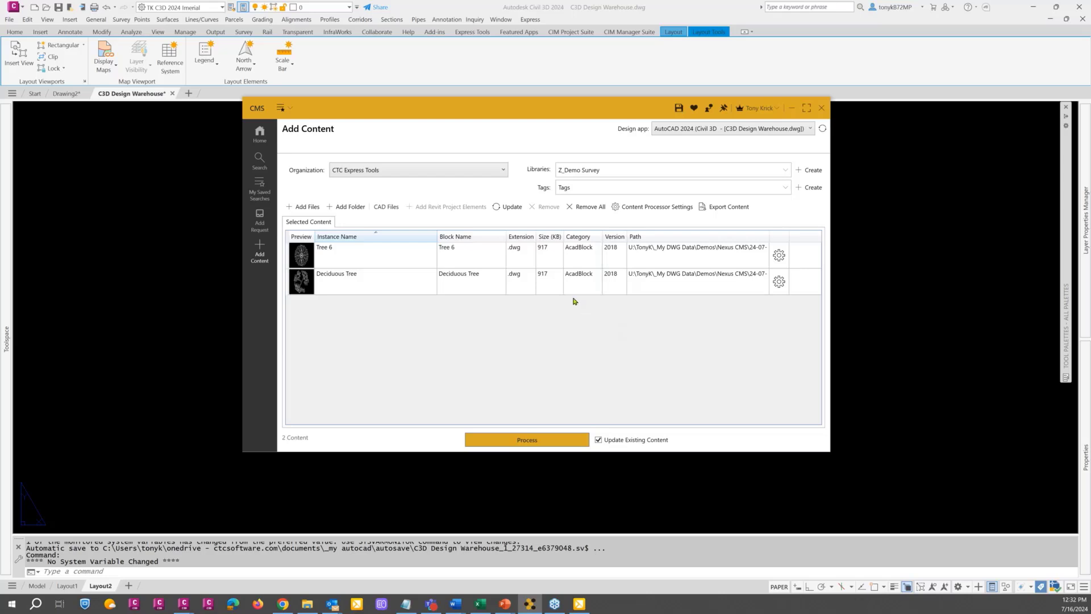
left_click(535, 440)
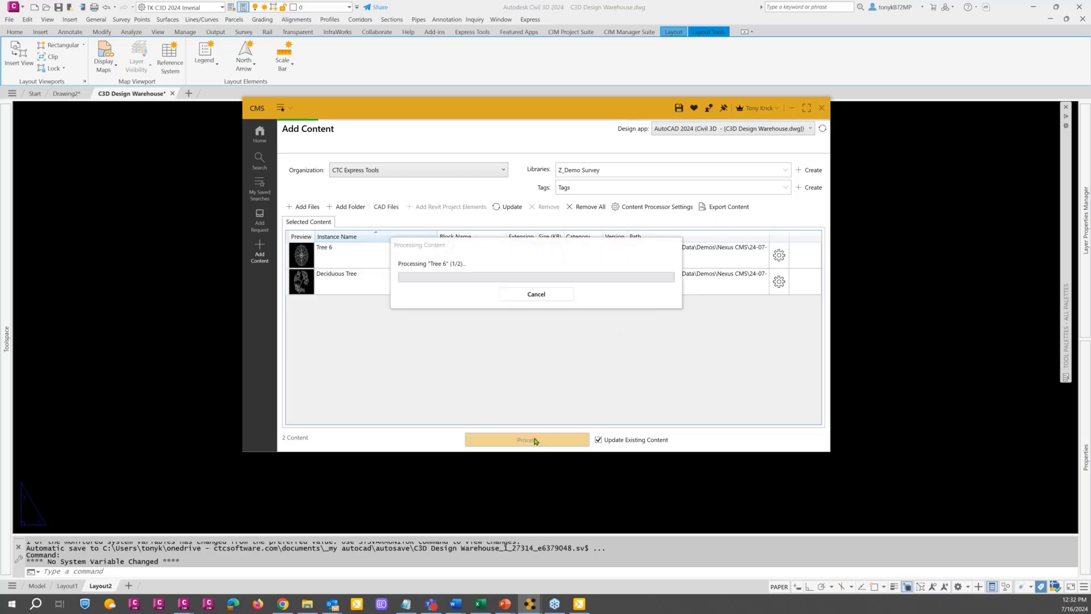
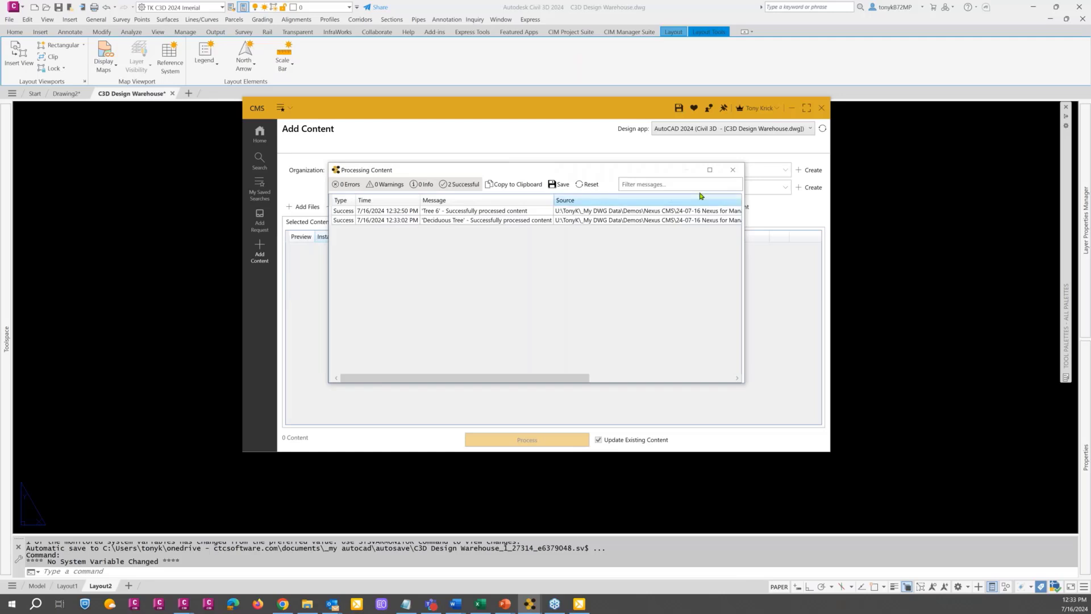
left_click(732, 170)
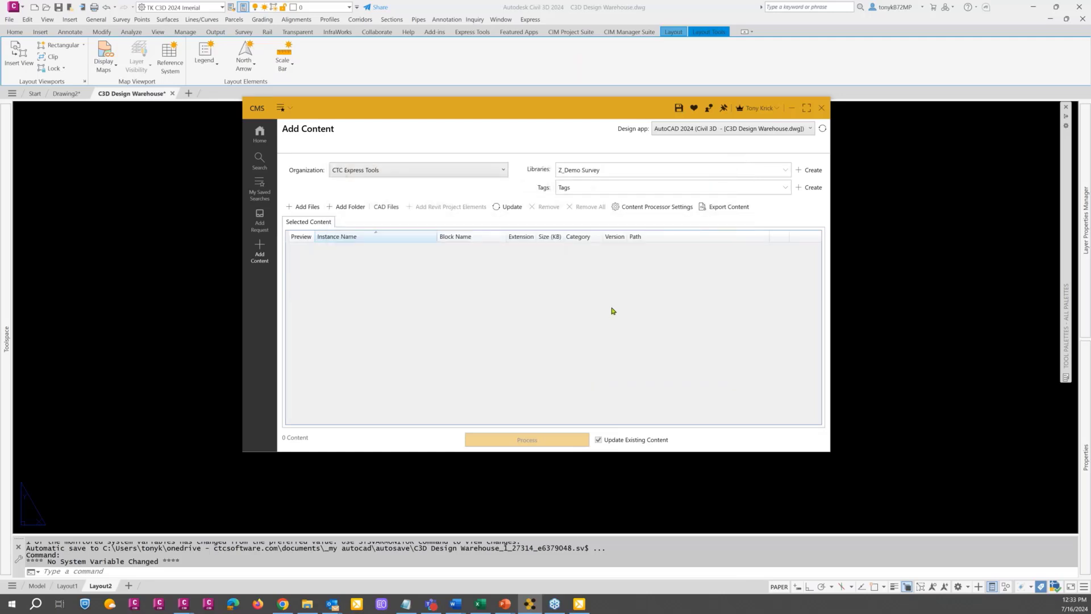
Search the Z_Demo Survey library for "*tree" with the current category filters applied.
left_click(261, 160)
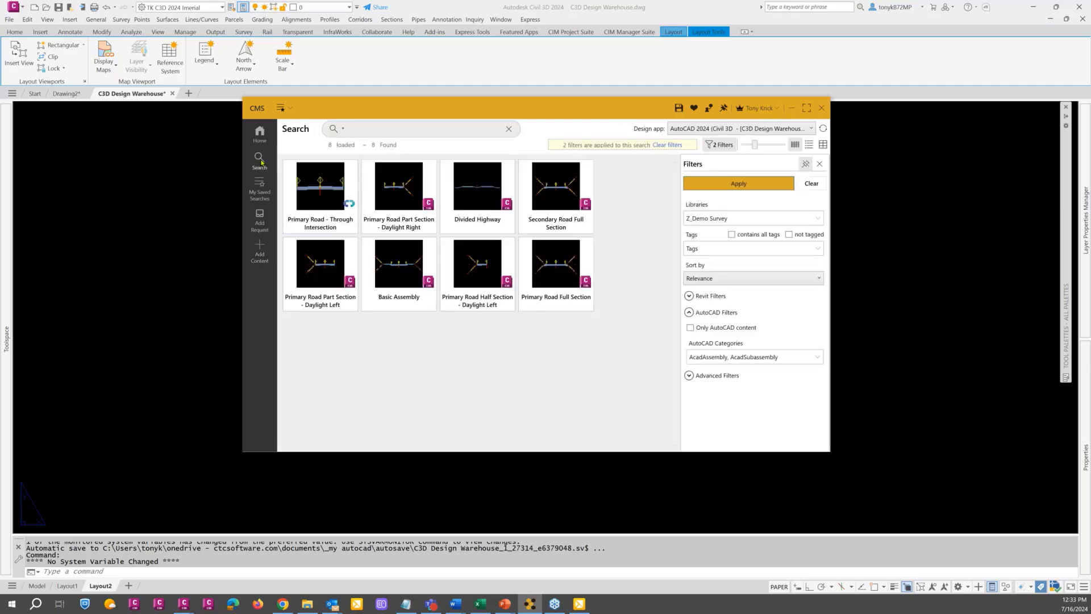
left_click(374, 133)
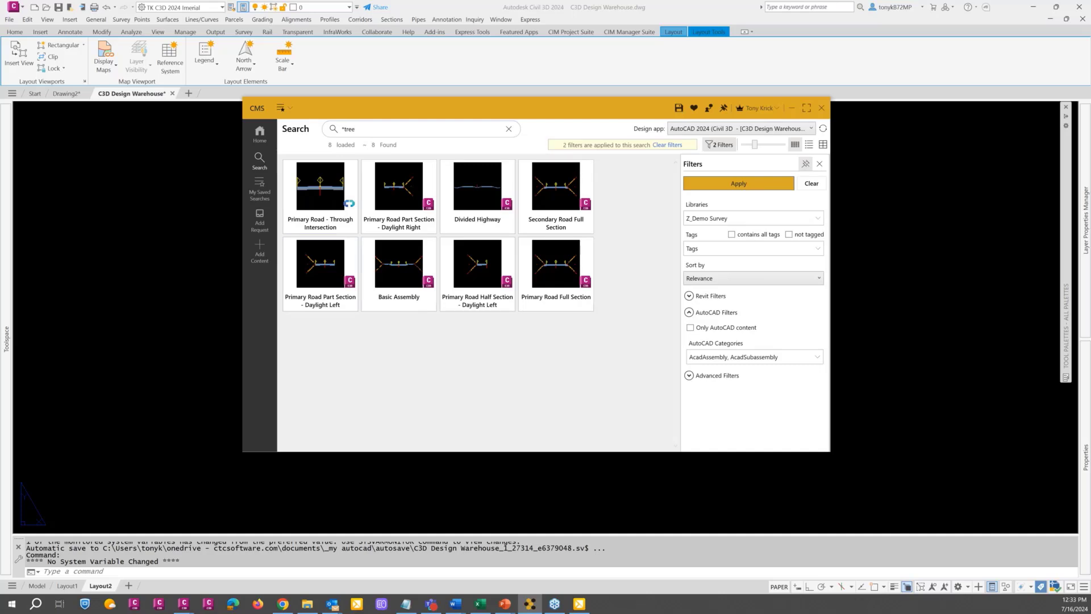
key("Return")
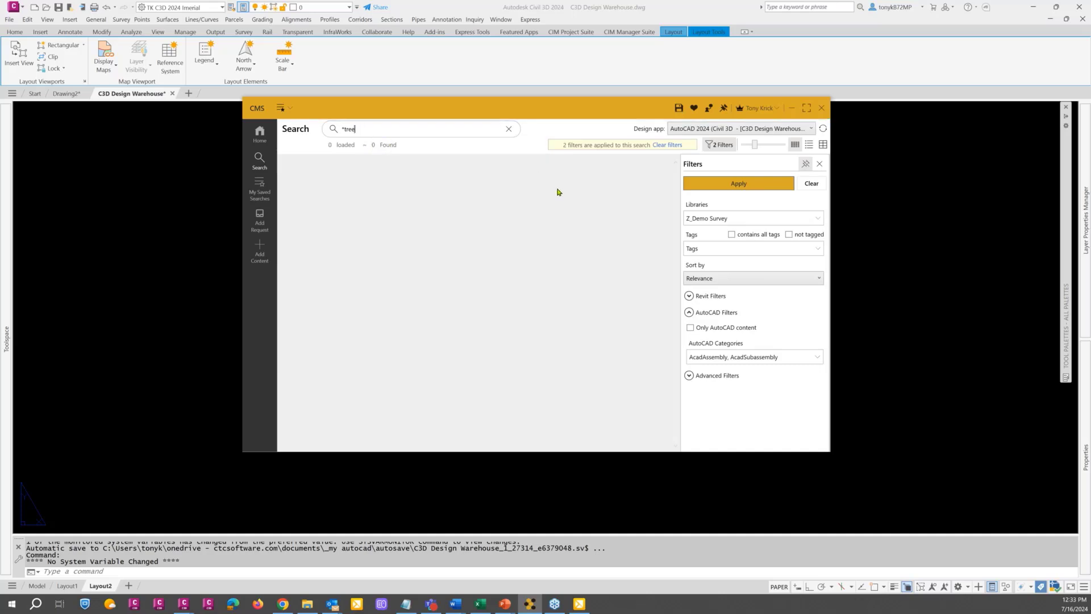
left_click(718, 184)
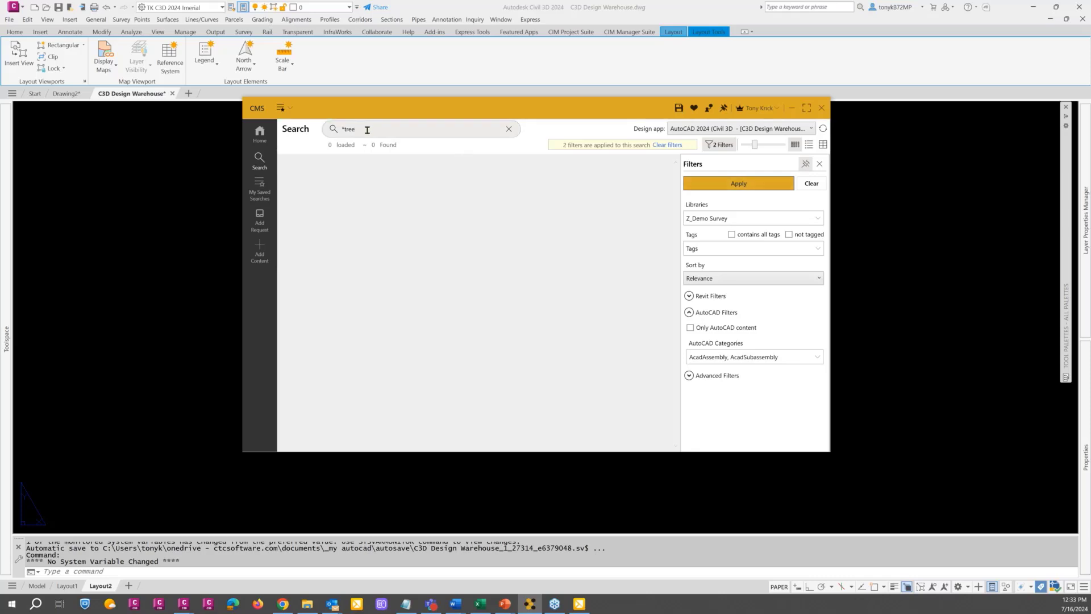
Search the library for "tree" and for all content with "*", and inspect the preview of Primary Road - Through Intersection.
left_click_drag(367, 130, 335, 131)
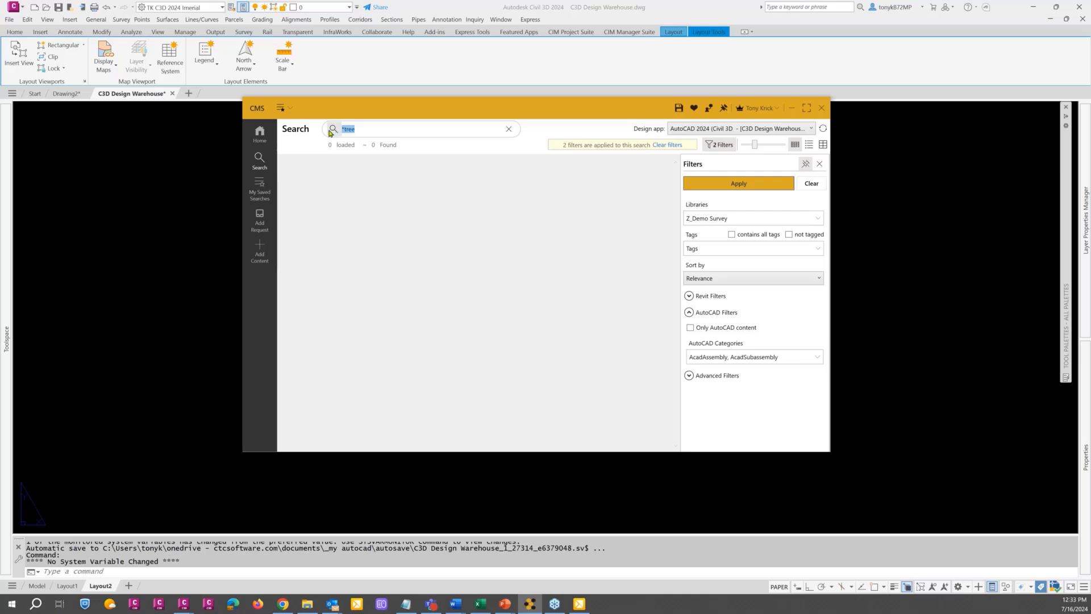
type("tree")
key("Return")
key("BackSpace")
type("*")
key("Return")
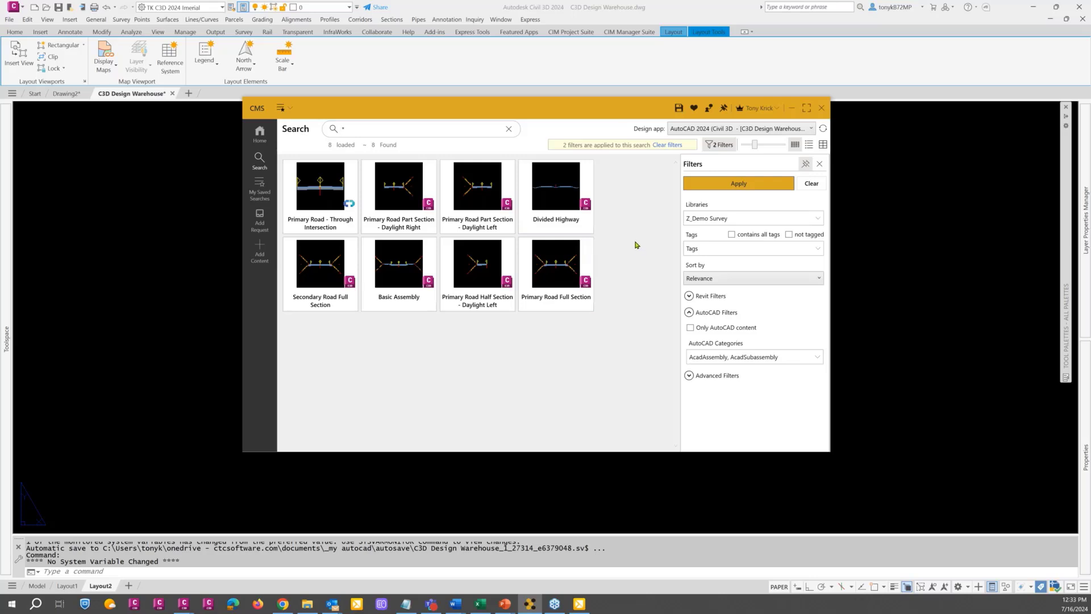
mouse_move(321, 195)
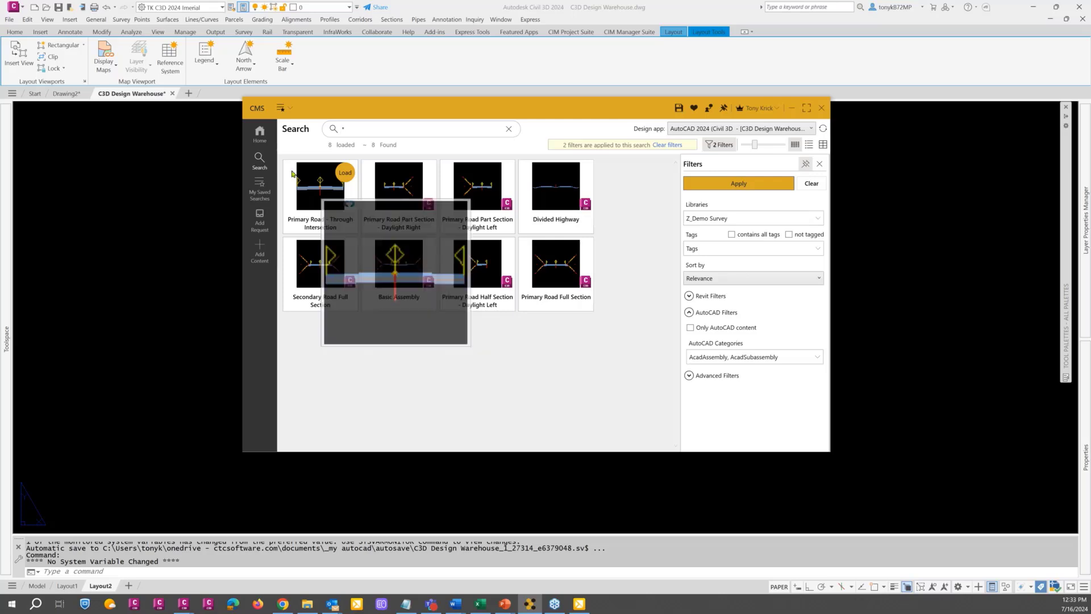
Load the elements of CTC 2024 Survey CMS.dwg from the 24-07-16 Nexus for Managers DWG folder as new content.
left_click(259, 254)
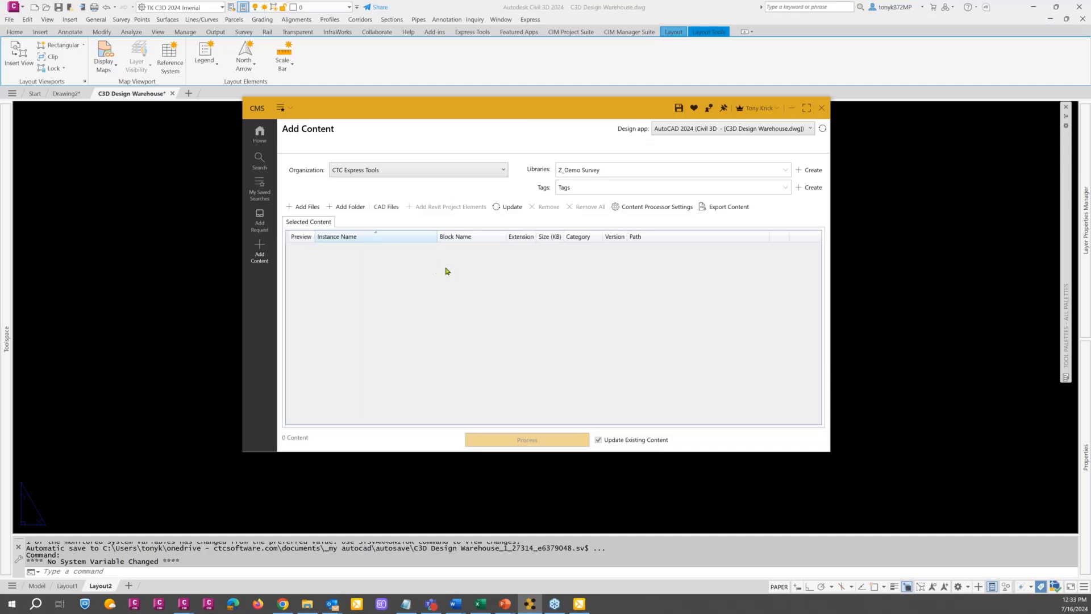
left_click(386, 207)
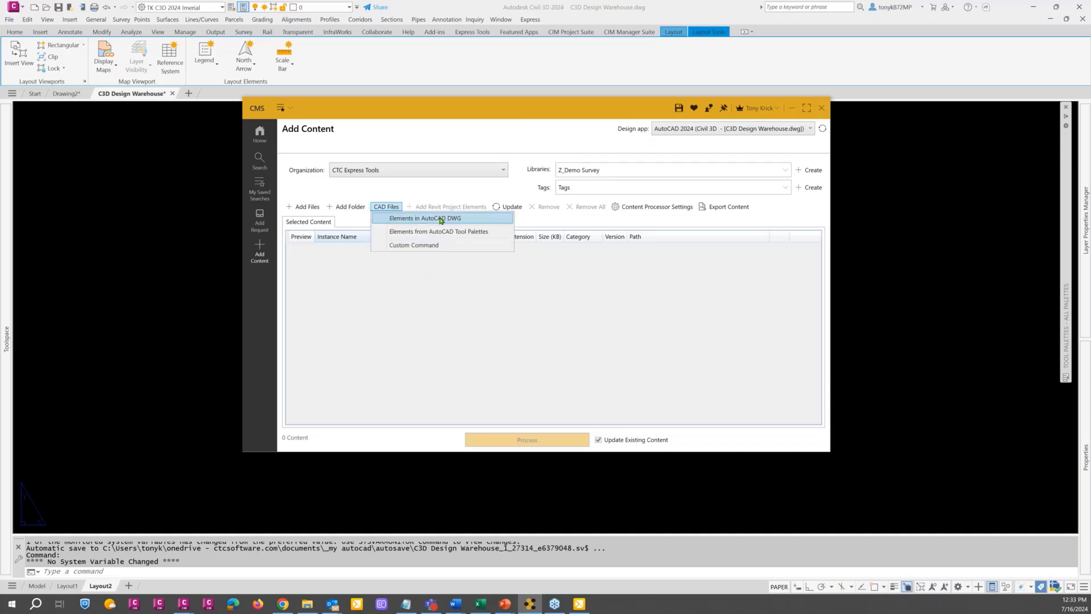
left_click(441, 220)
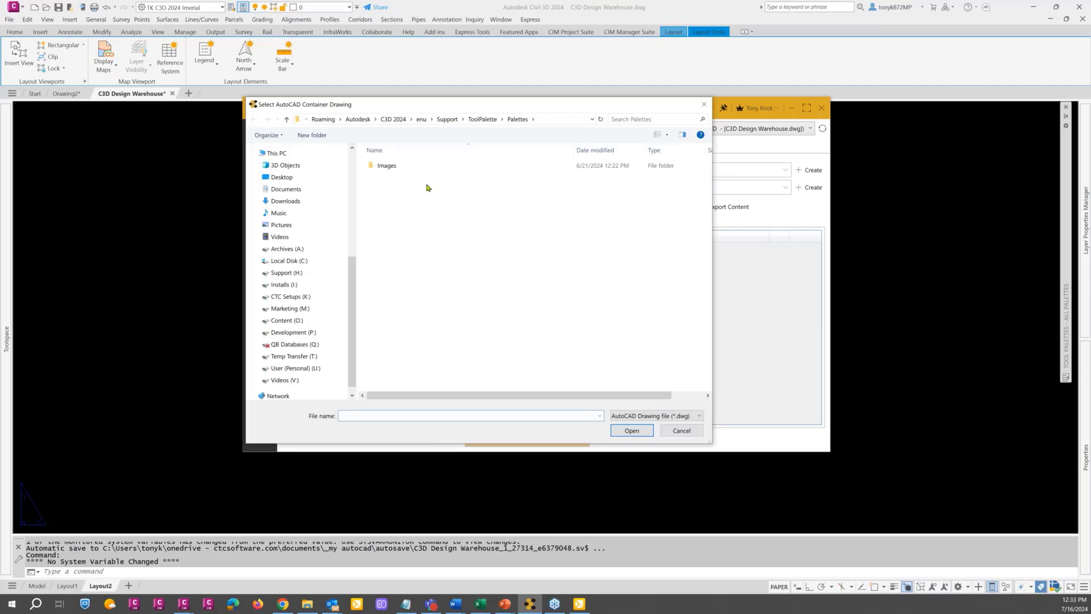
left_click(550, 120)
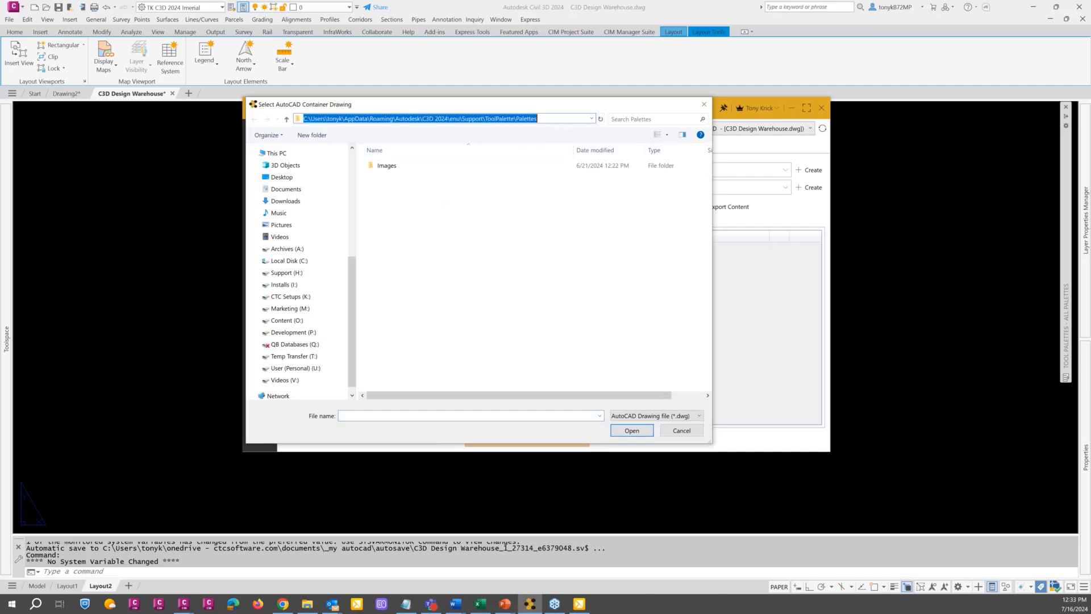
right_click(554, 120)
left_click(571, 151)
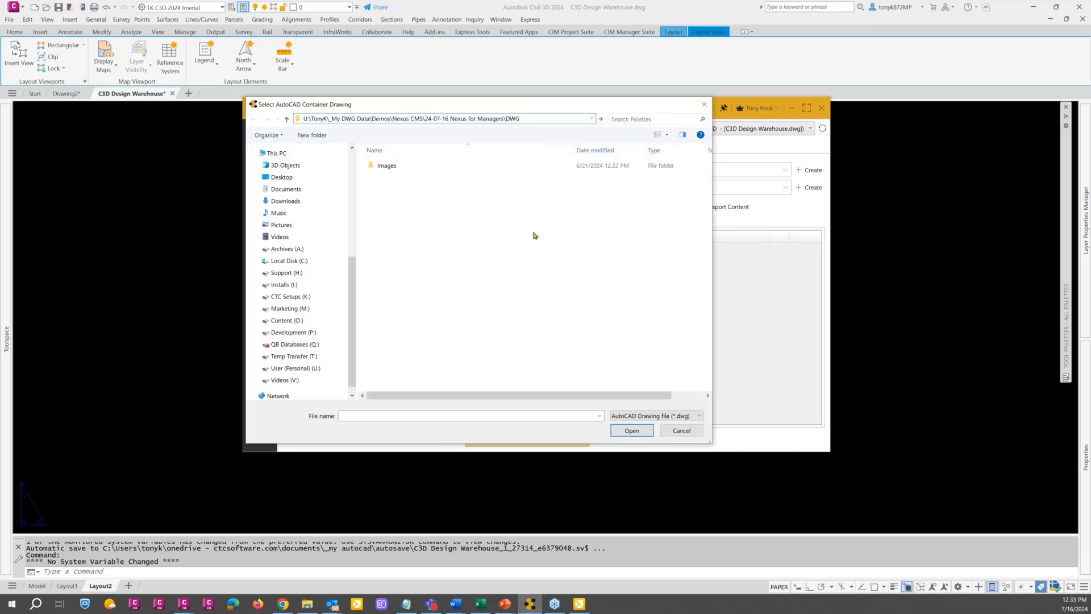
key("Return")
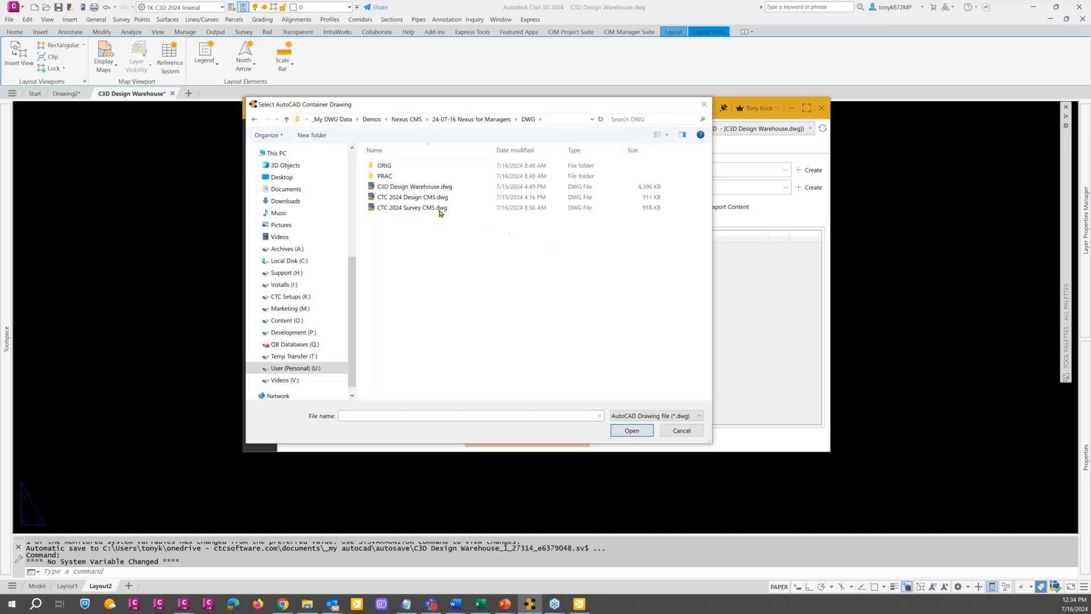
left_click(413, 209)
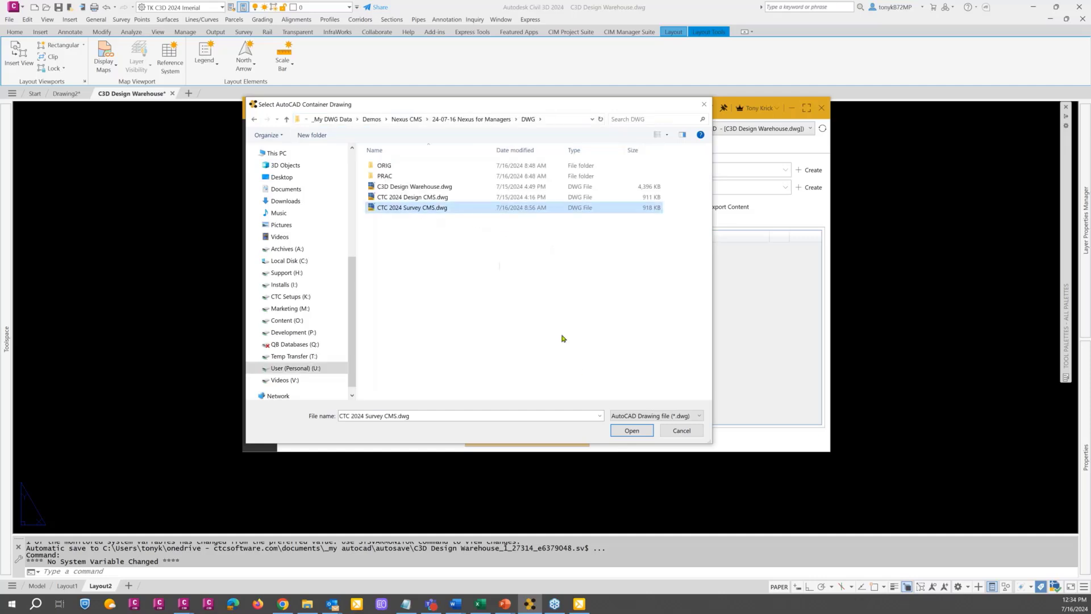
left_click(629, 430)
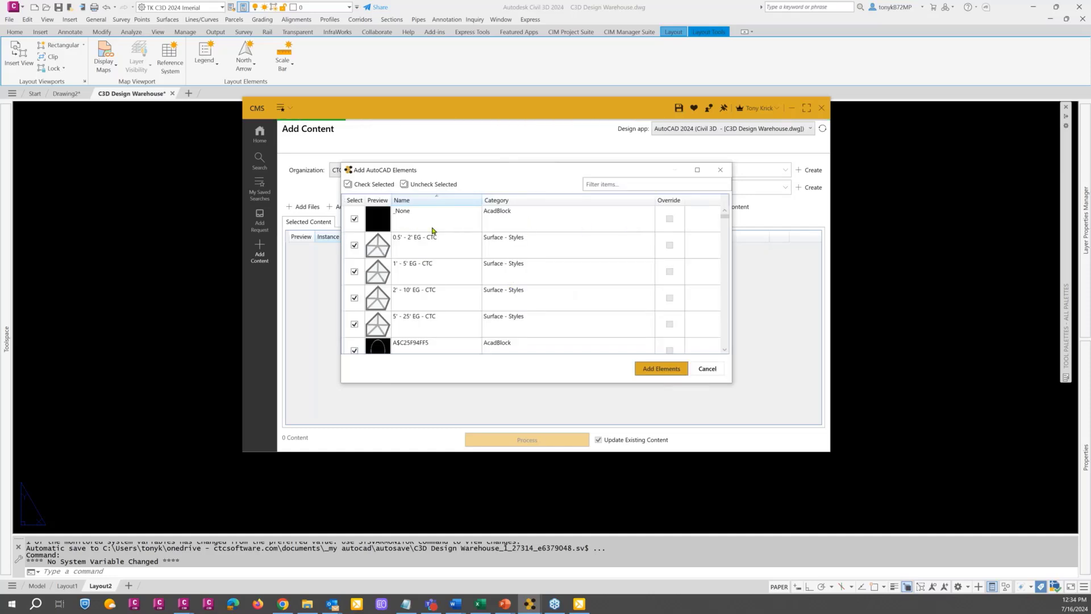
Select the whole element list, from _None to WGV - CTC, and uncheck all of it.
left_click(629, 226)
left_click_drag(725, 218, 728, 353)
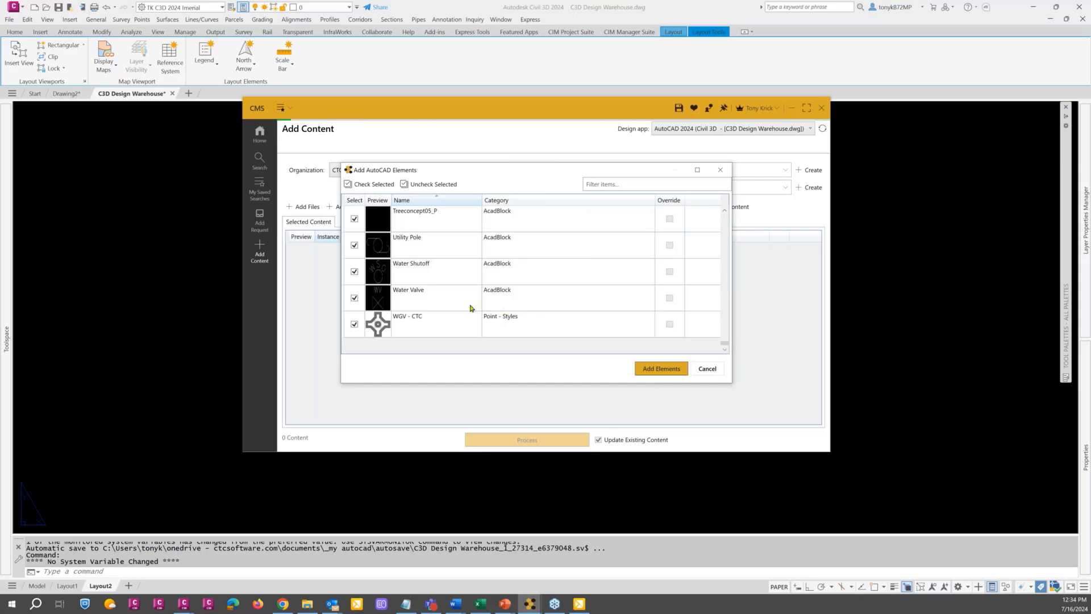
left_click(430, 325, "shift")
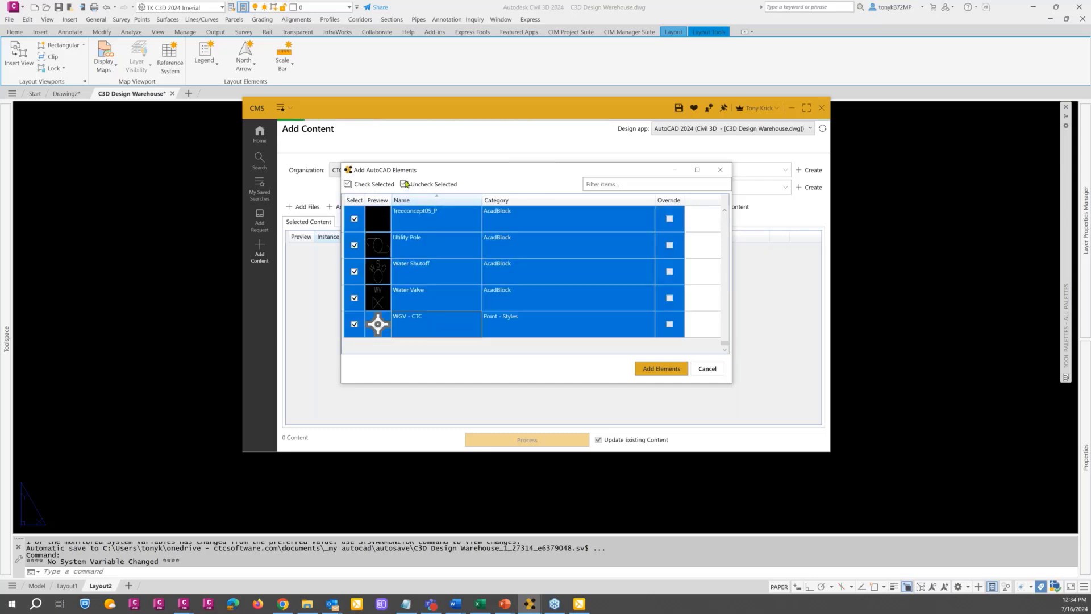
left_click(406, 184)
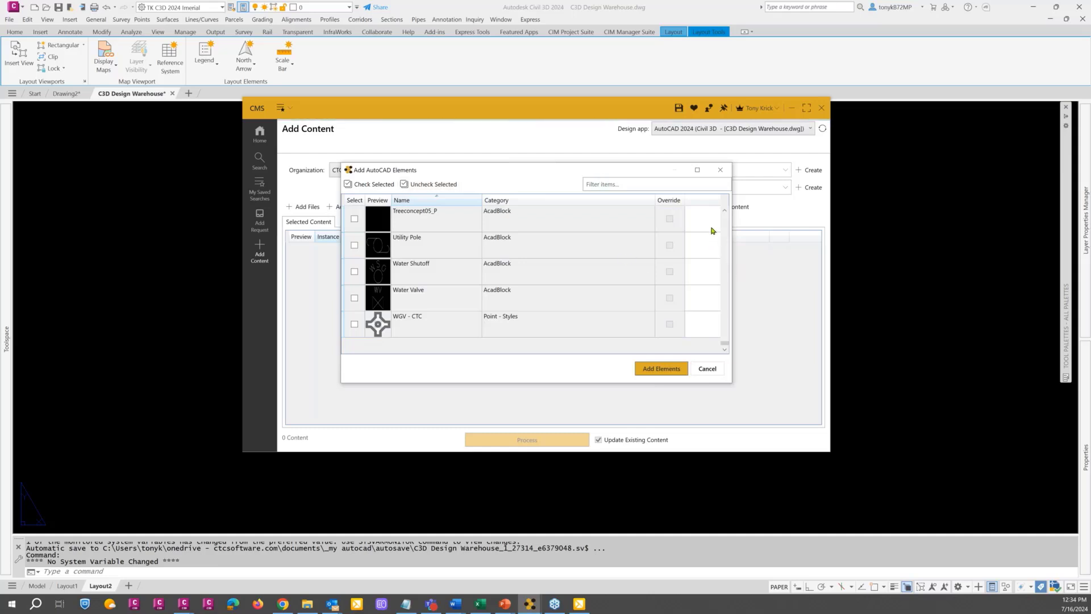
Filter the element list by "tree" and check only Deciduous Tree and Tree 6.
scroll(377, 273, "up", 6)
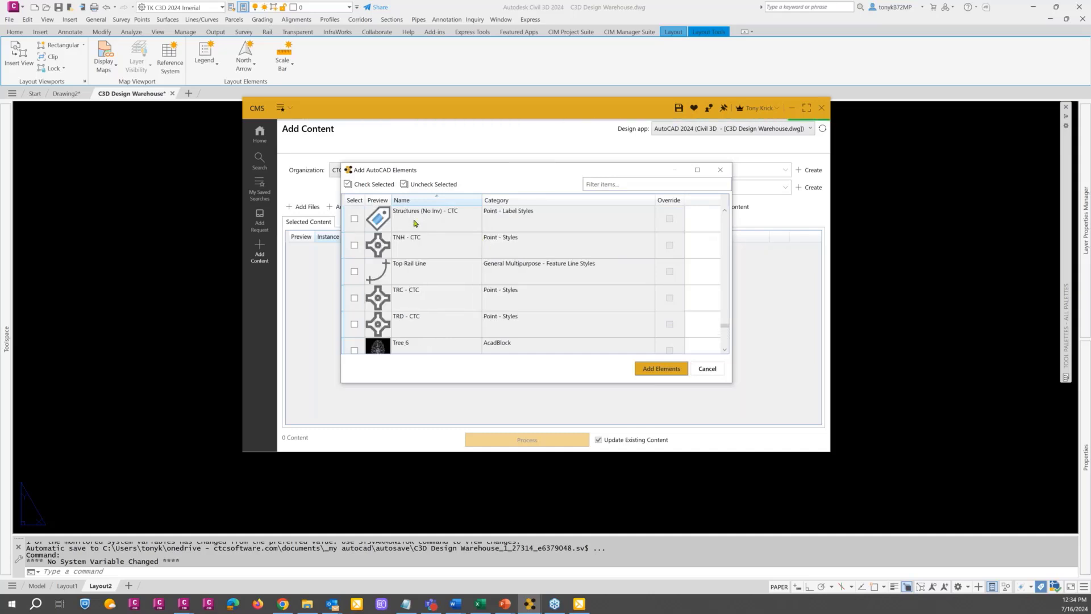
left_click(415, 218)
scroll(717, 247, "up", 2)
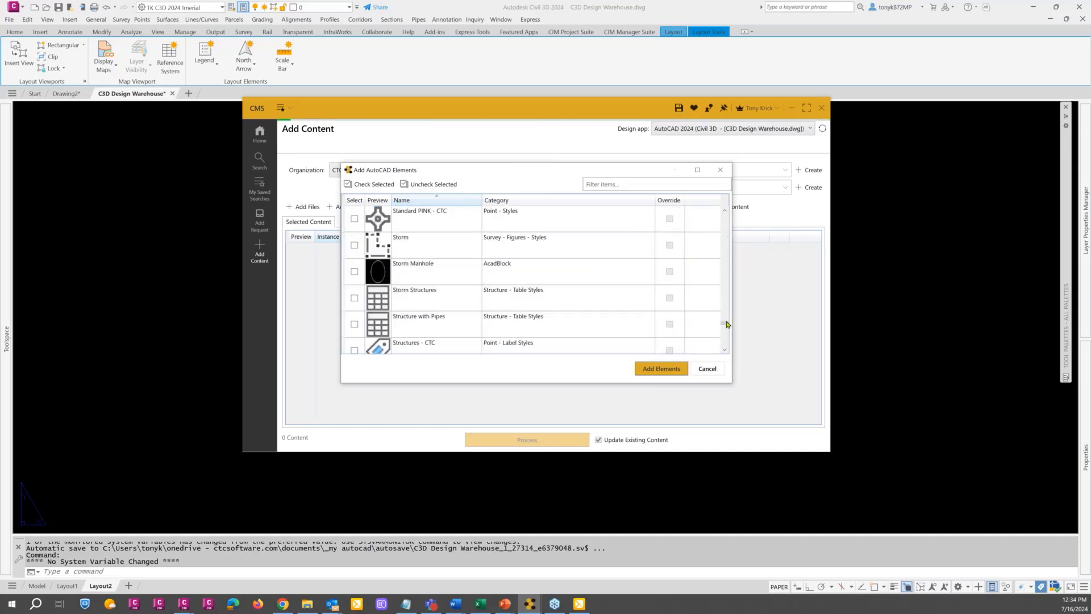
left_click_drag(725, 324, 719, 197)
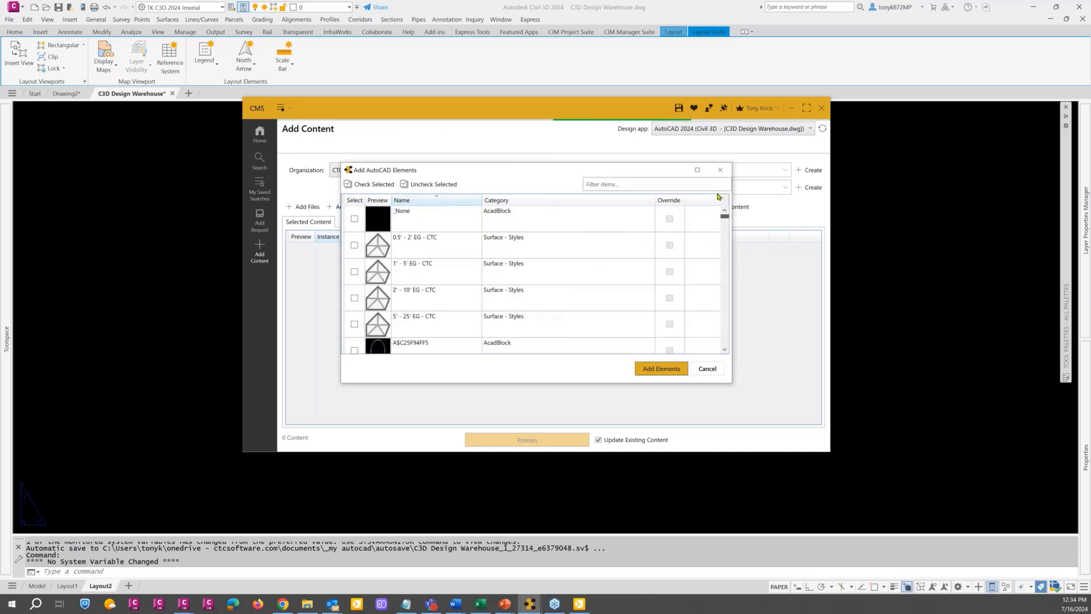
left_click(465, 221)
left_click(606, 181)
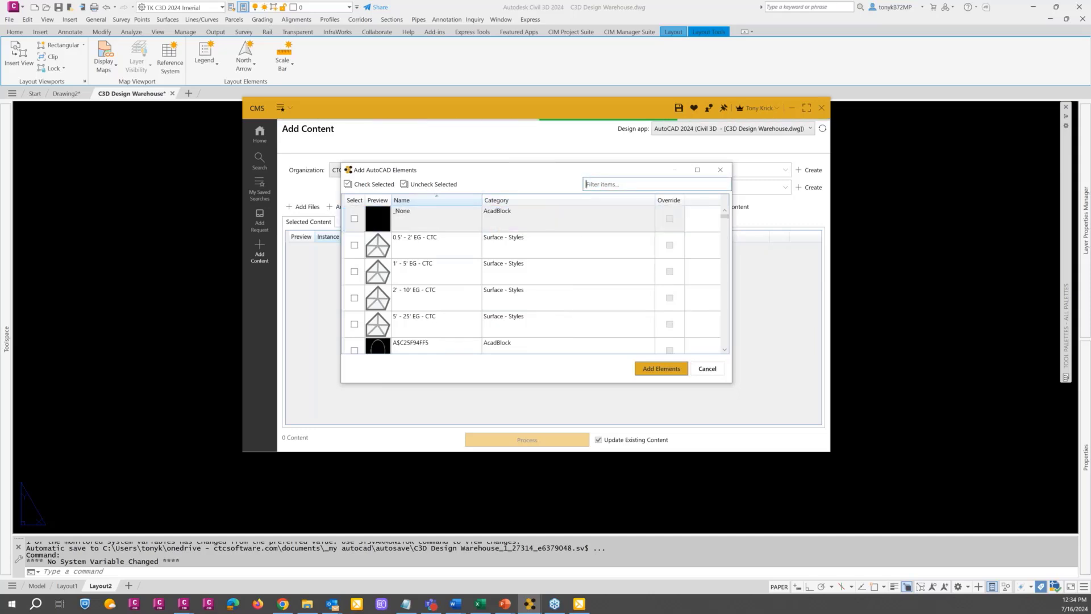
type("tre")
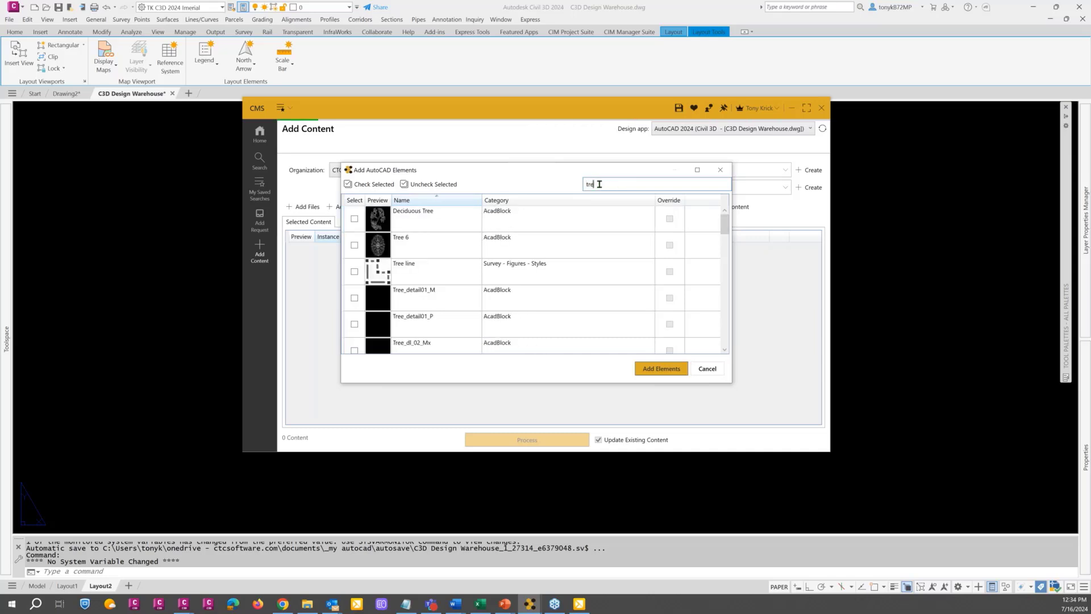
type("e")
left_click(353, 219)
left_click(355, 245)
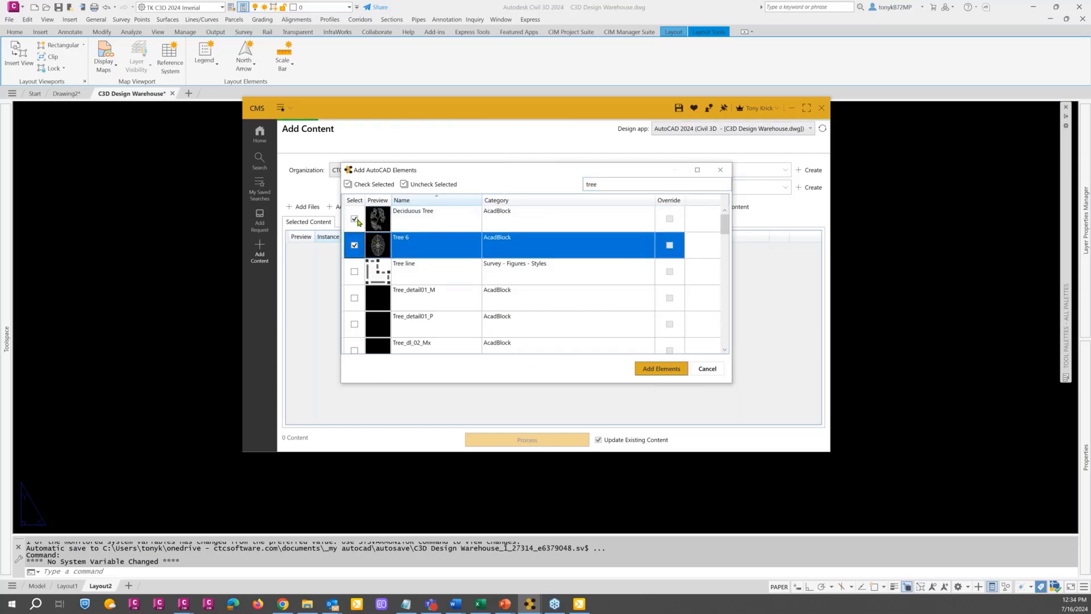
Uncheck Deciduous Tree in the filtered element list and add only Tree 6 to the selected content.
left_click(355, 244)
left_click(355, 221)
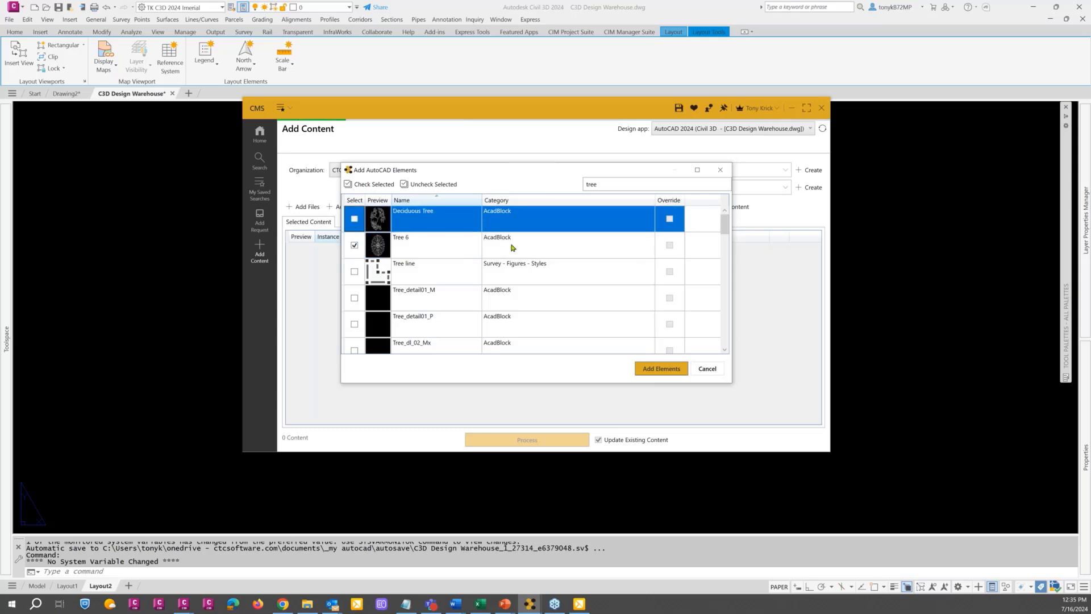
left_click(660, 368)
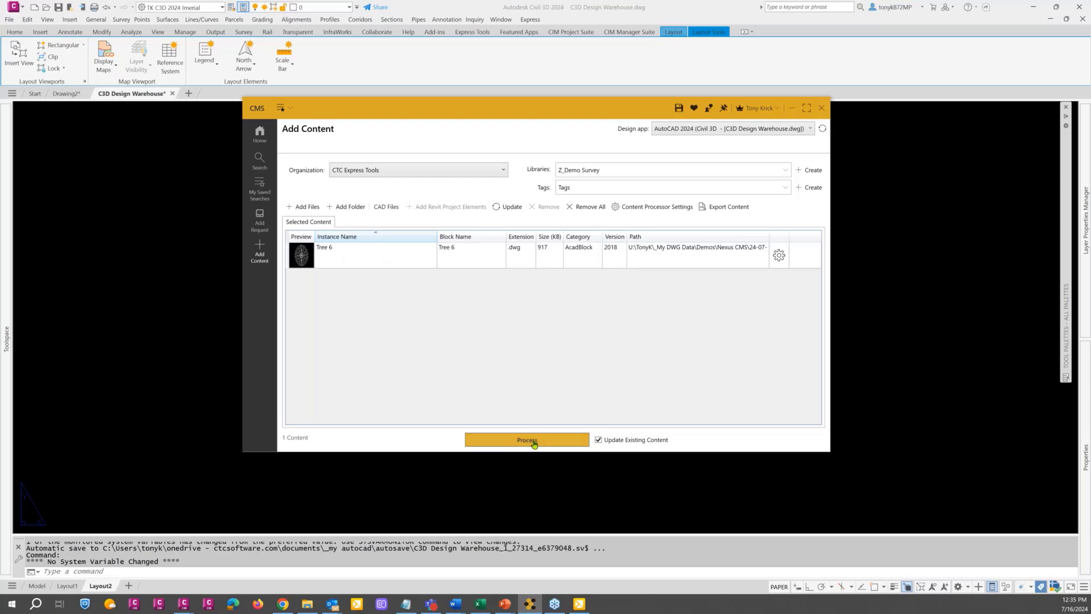
Open the block insertion settings of Tree 6 and review the available insertion units.
left_click(778, 257)
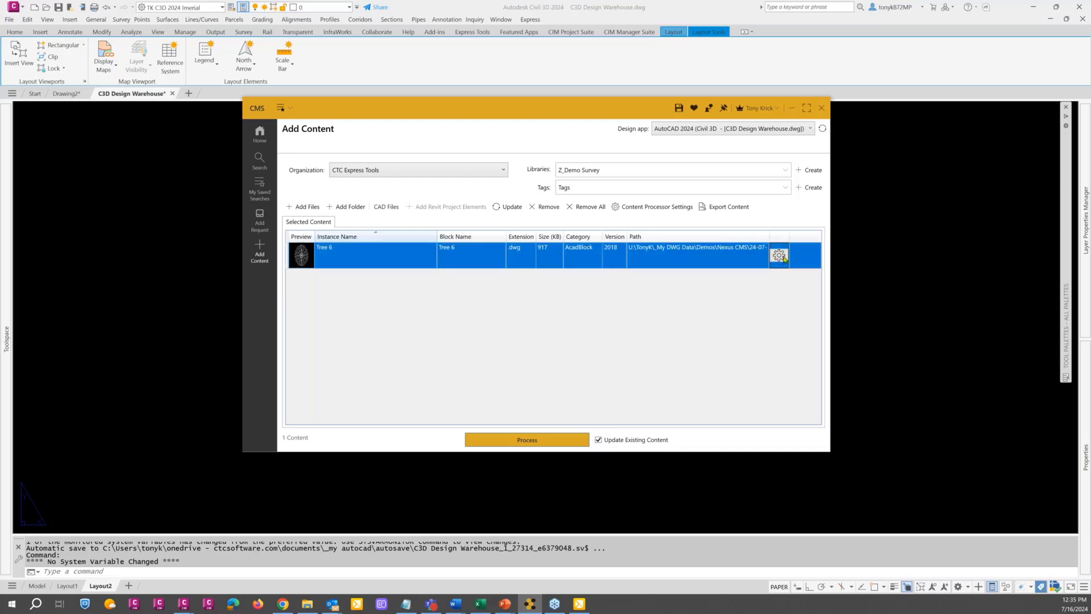
left_click(779, 255)
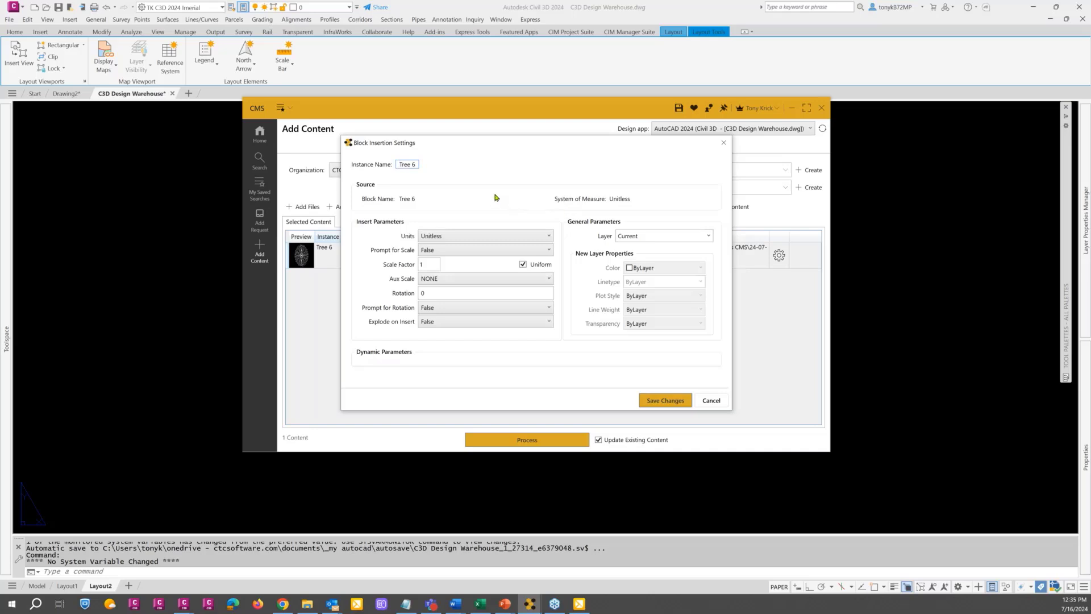
left_click(484, 238)
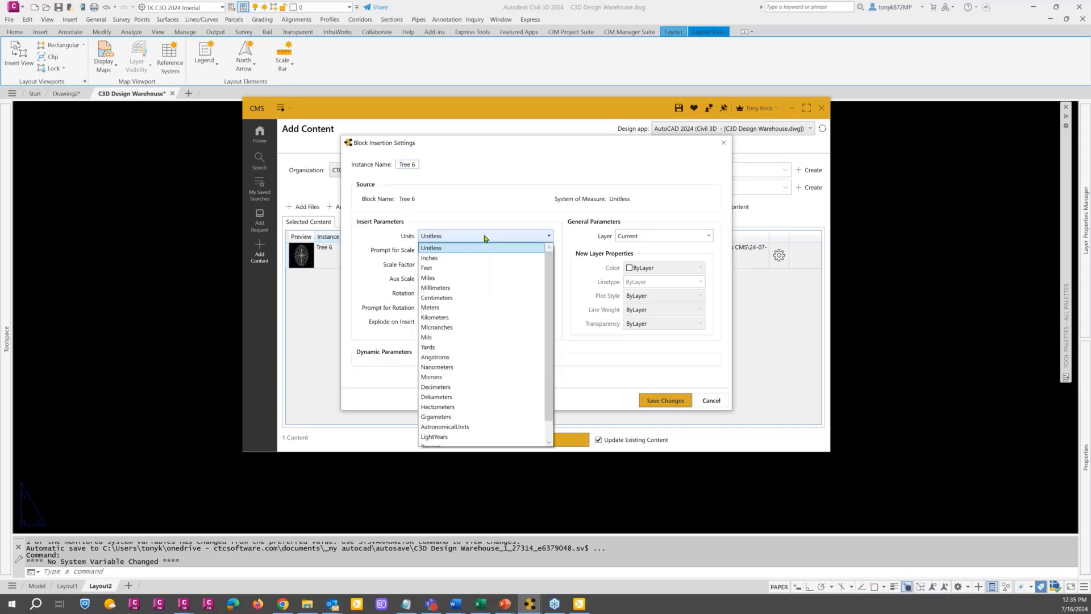
left_click(485, 238)
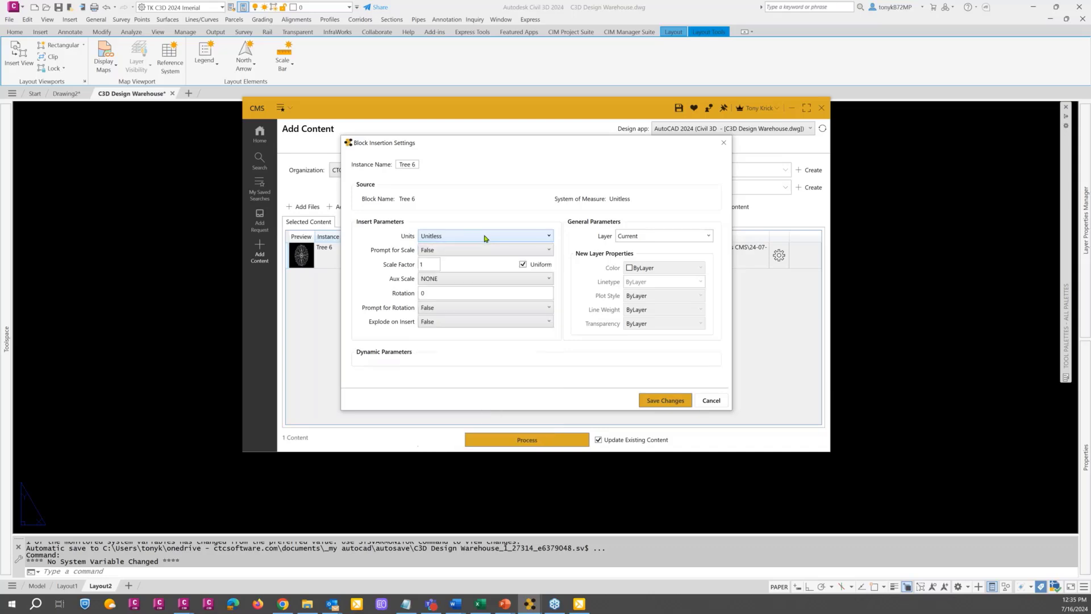
left_click(476, 238)
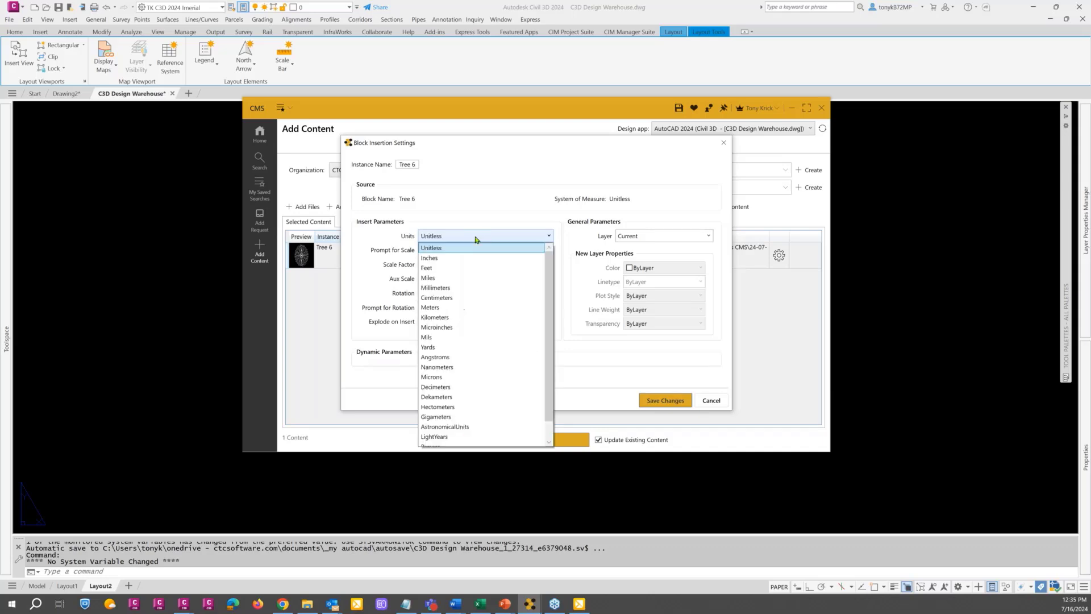
left_click(476, 237)
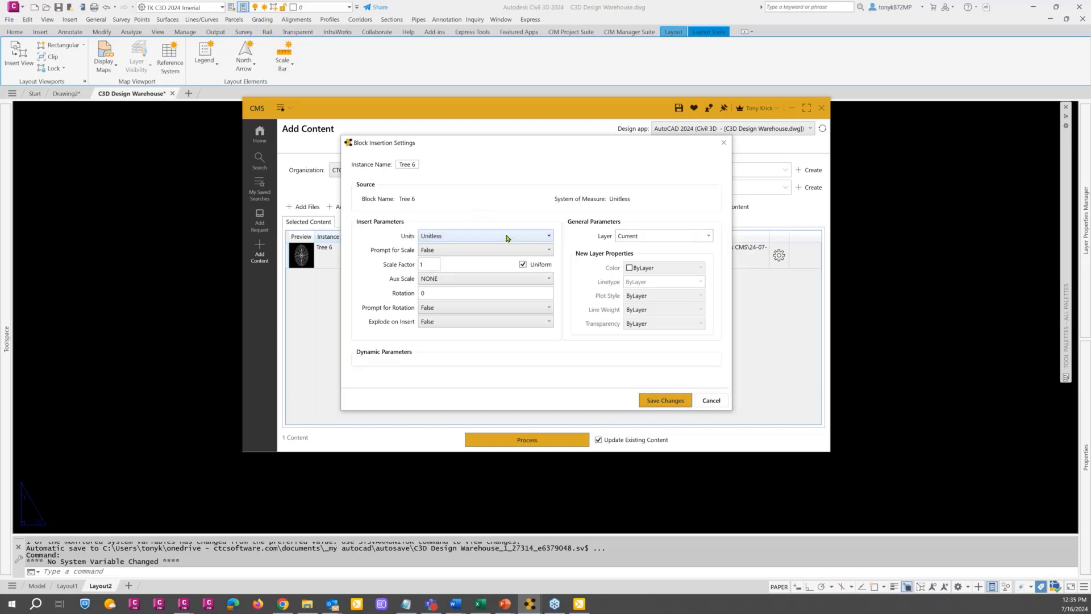
Set Tree 6's insertion layer to V-SYMB-TREE, save the block settings and process the content.
left_click(708, 236)
left_click(708, 236)
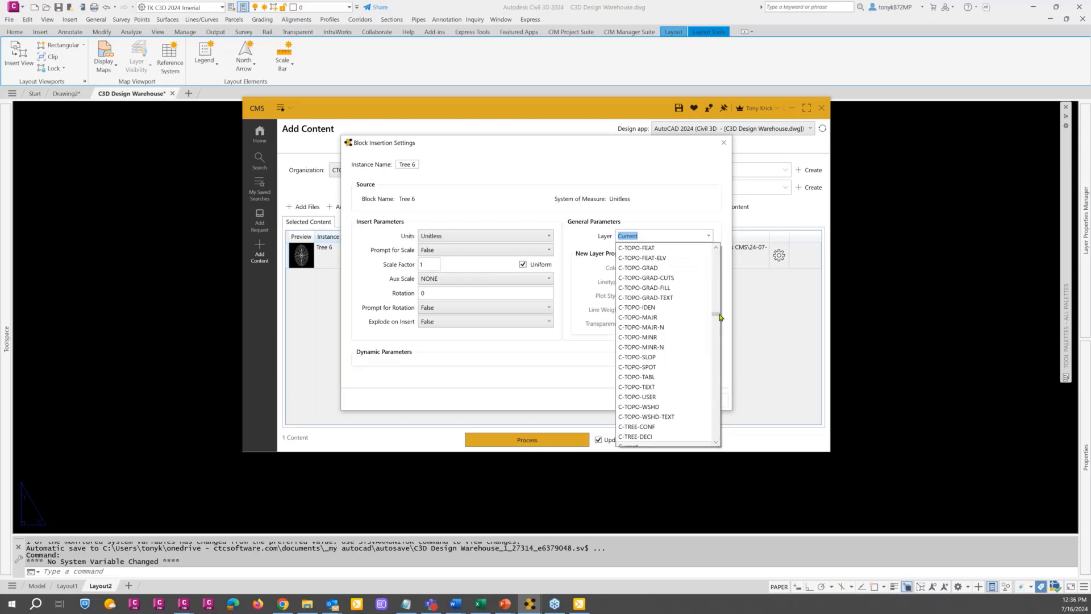
left_click_drag(715, 314, 715, 348)
left_click_drag(718, 390, 728, 444)
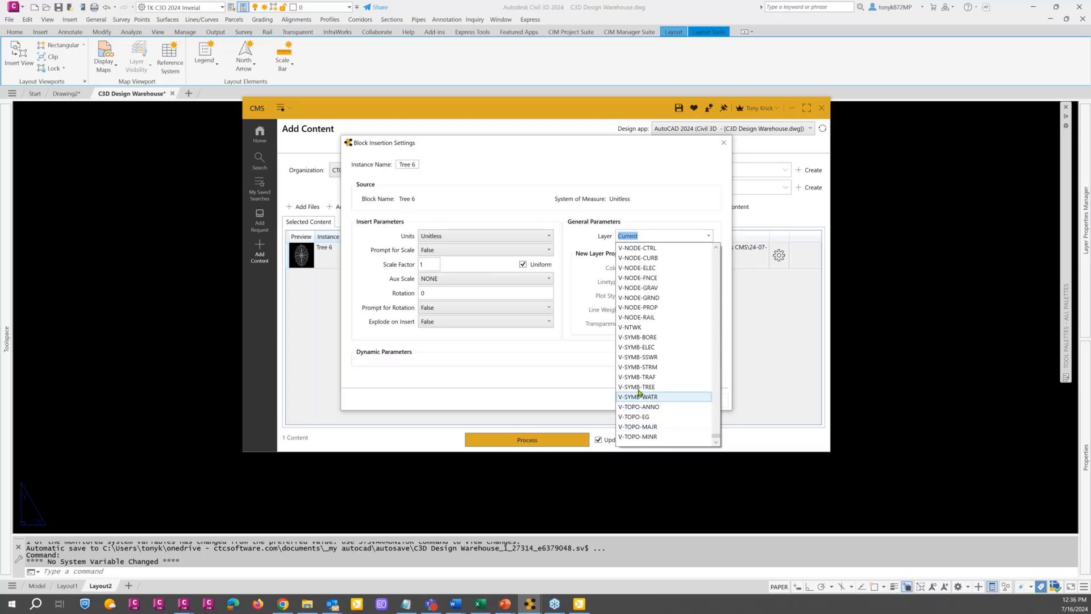
left_click(700, 387)
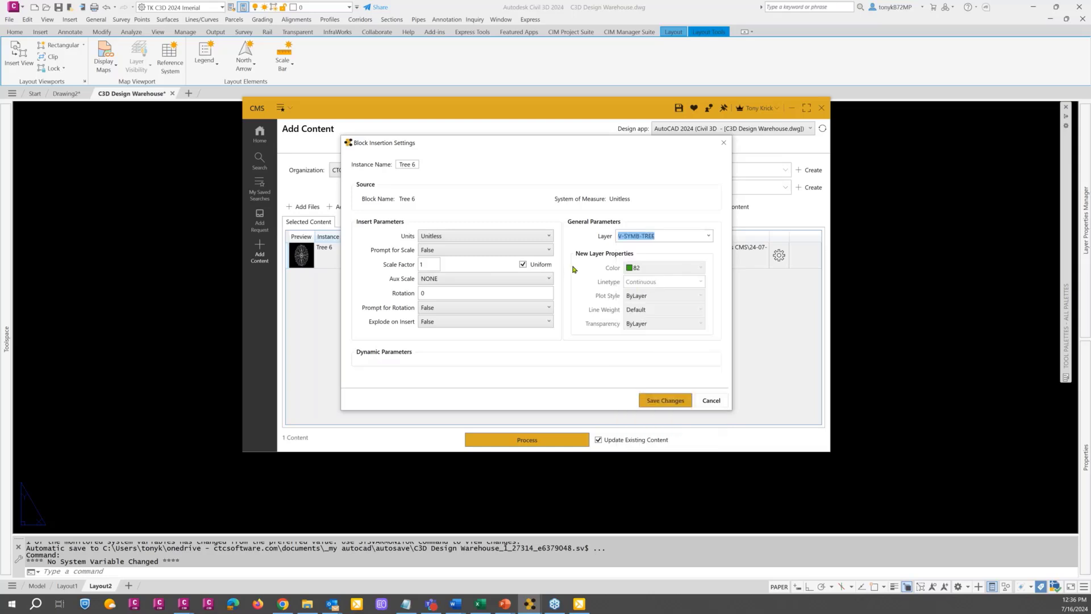
left_click(659, 402)
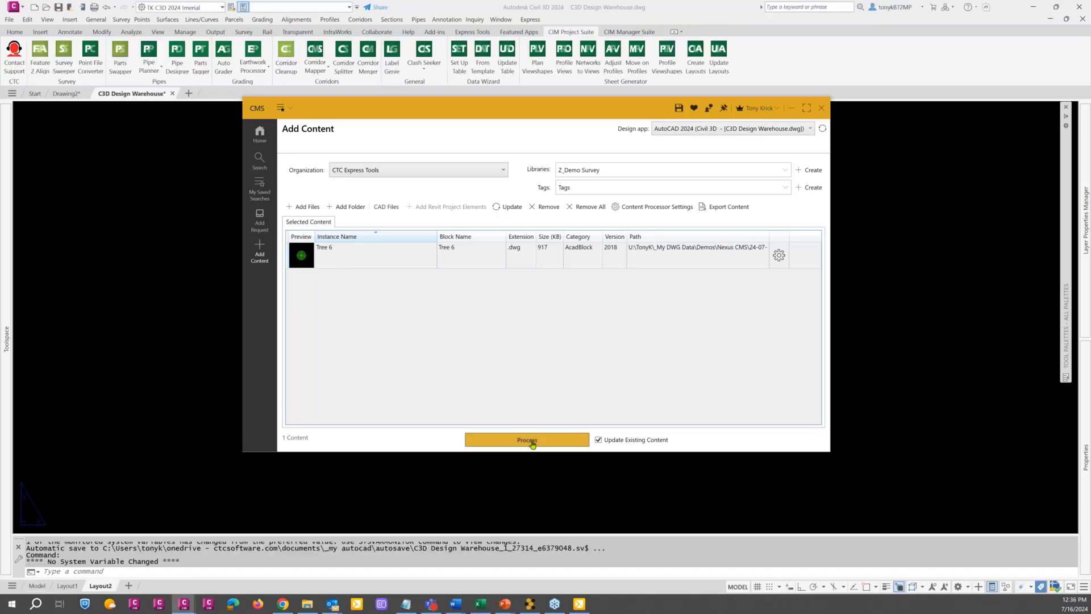
left_click(532, 442)
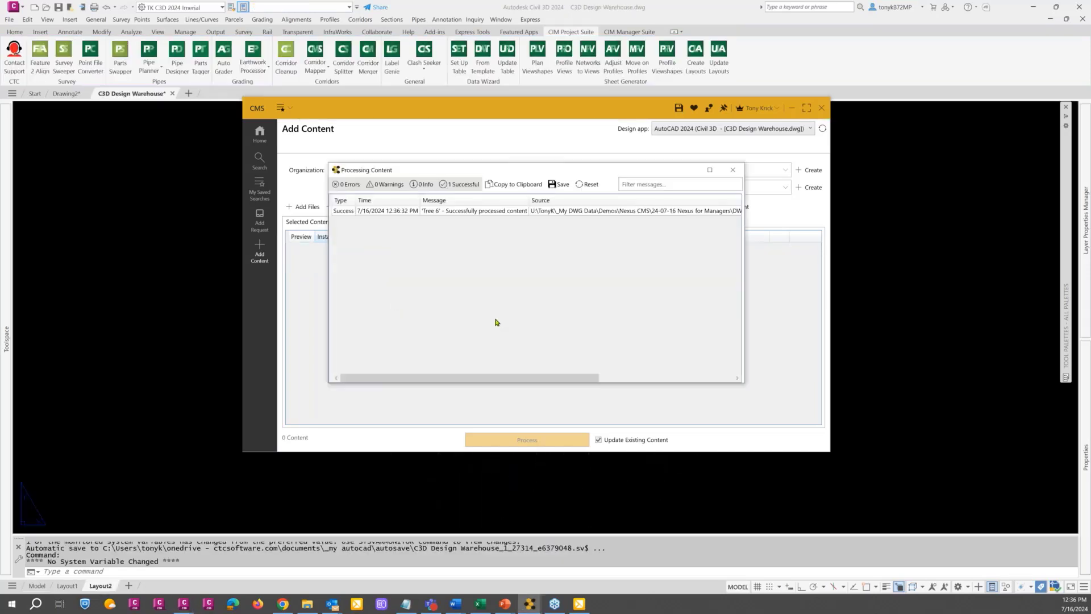
left_click(733, 171)
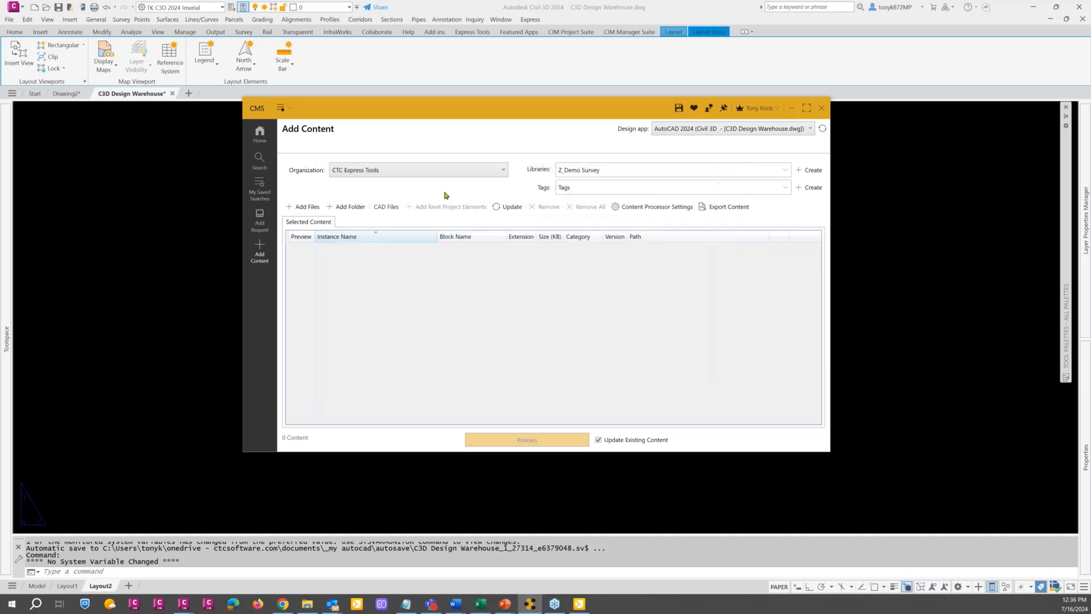
Return to the content search and remove the Z_Demo Survey library filter so all libraries are searched.
left_click(259, 160)
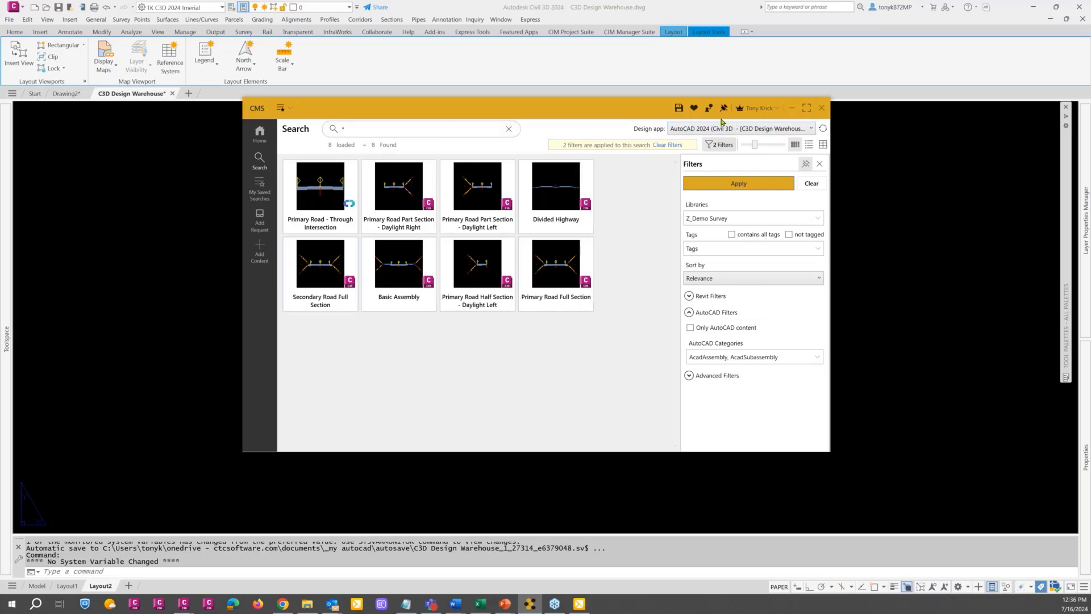
left_click(822, 130)
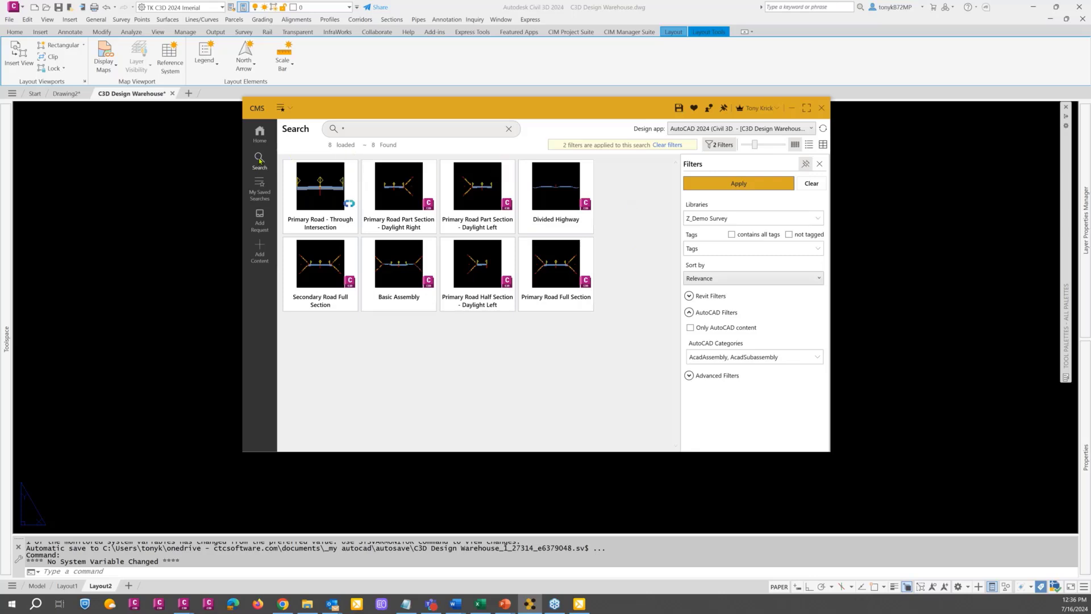
left_click(786, 220)
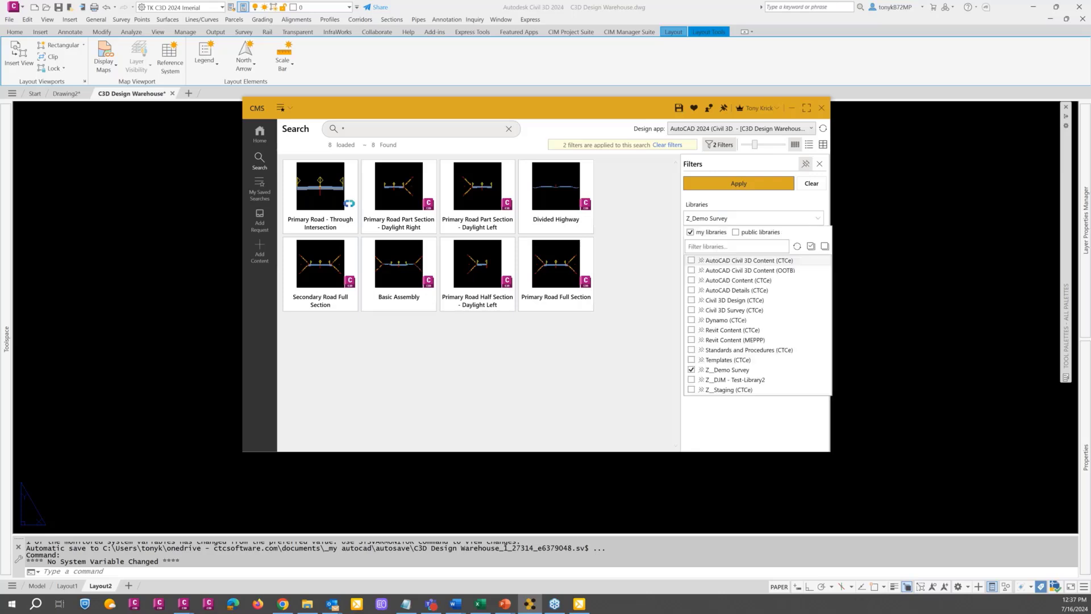
left_click(691, 369)
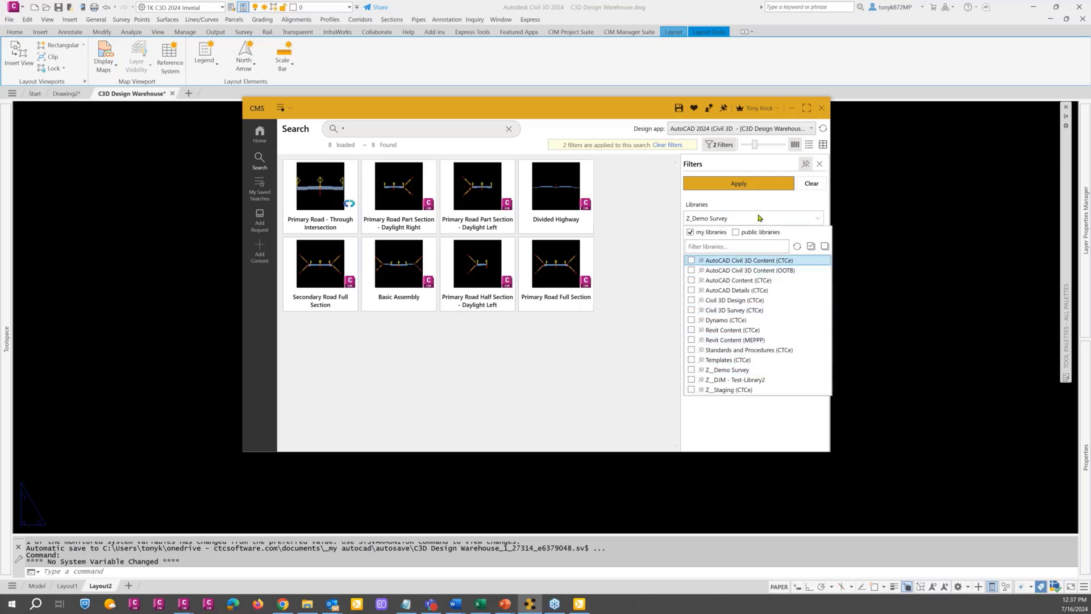
left_click(738, 186)
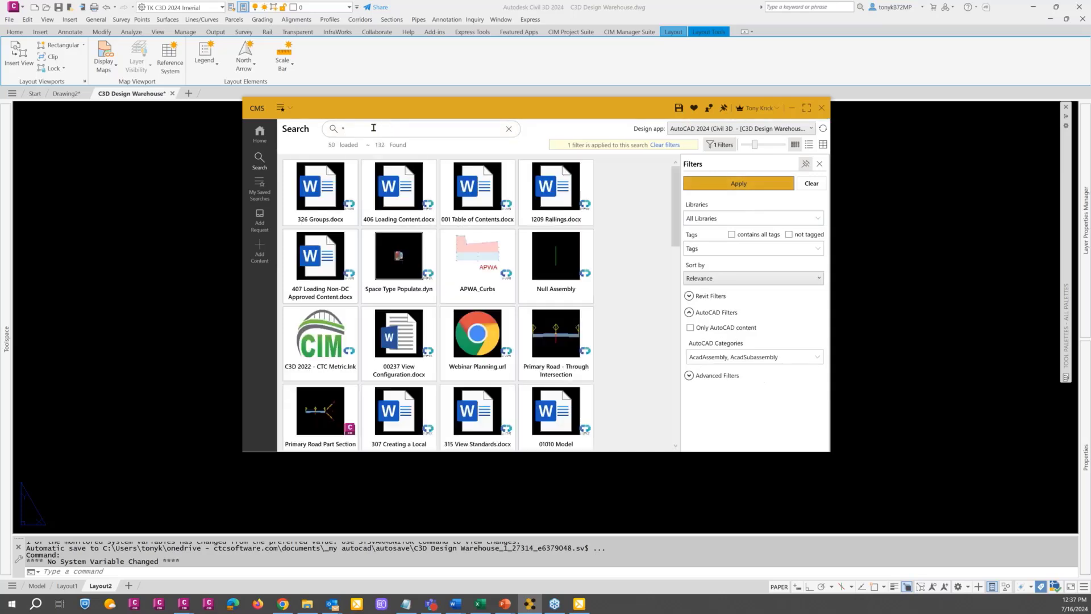
Search all libraries for "*tree" and clear the AcadAssembly and AcadSubassembly category filters.
type("ree")
key("Return")
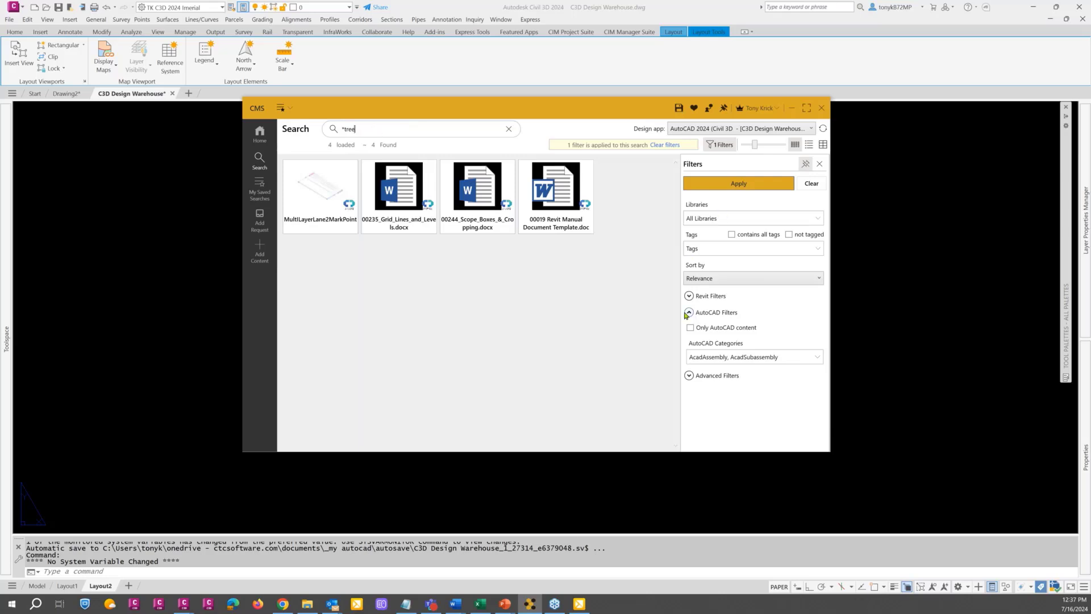
left_click(779, 357)
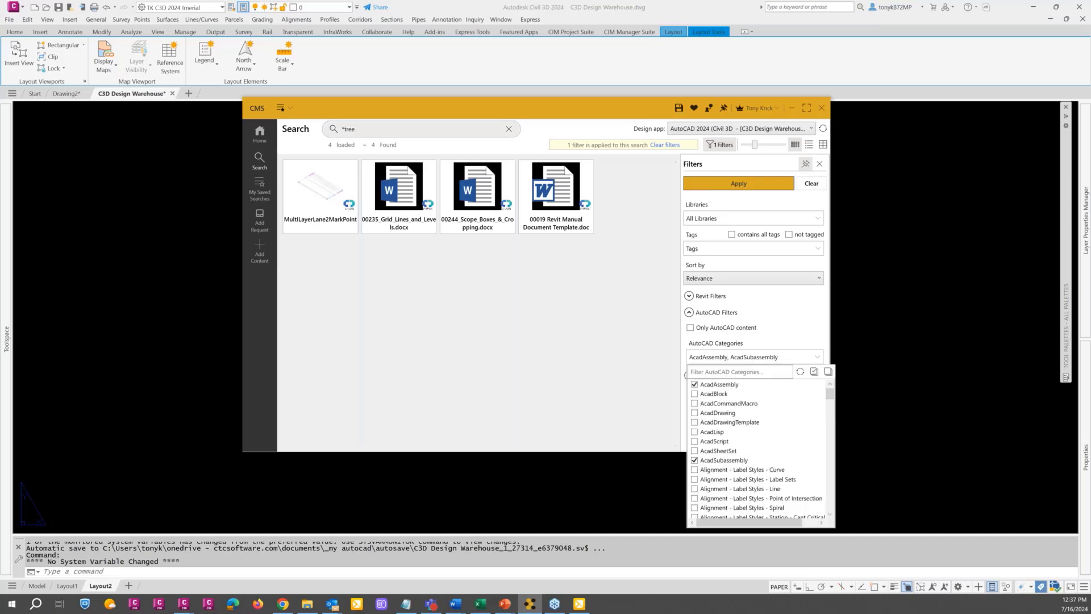
left_click(694, 385)
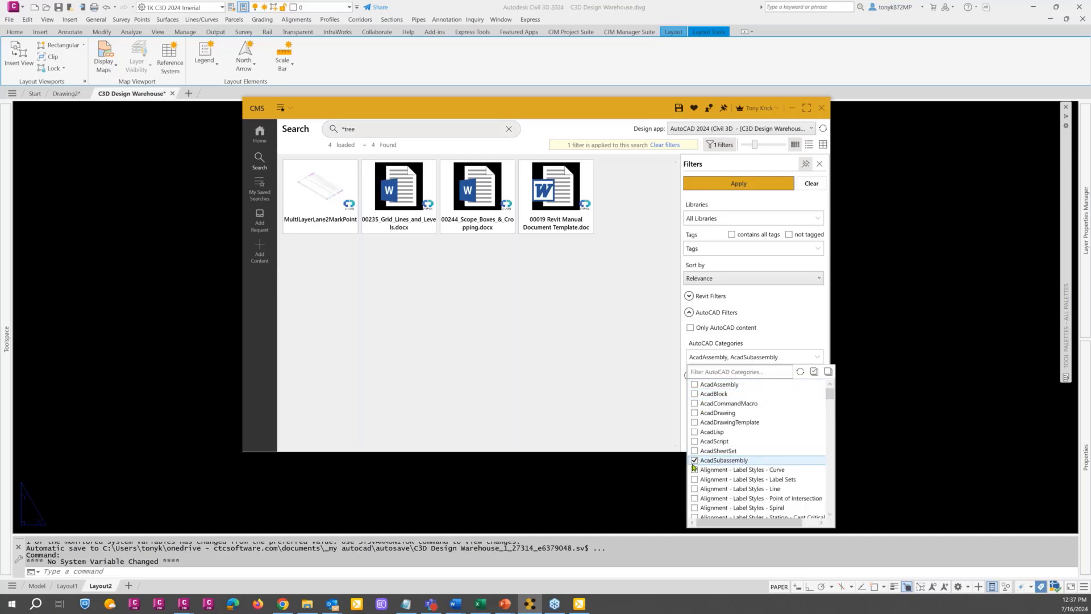
left_click(733, 184)
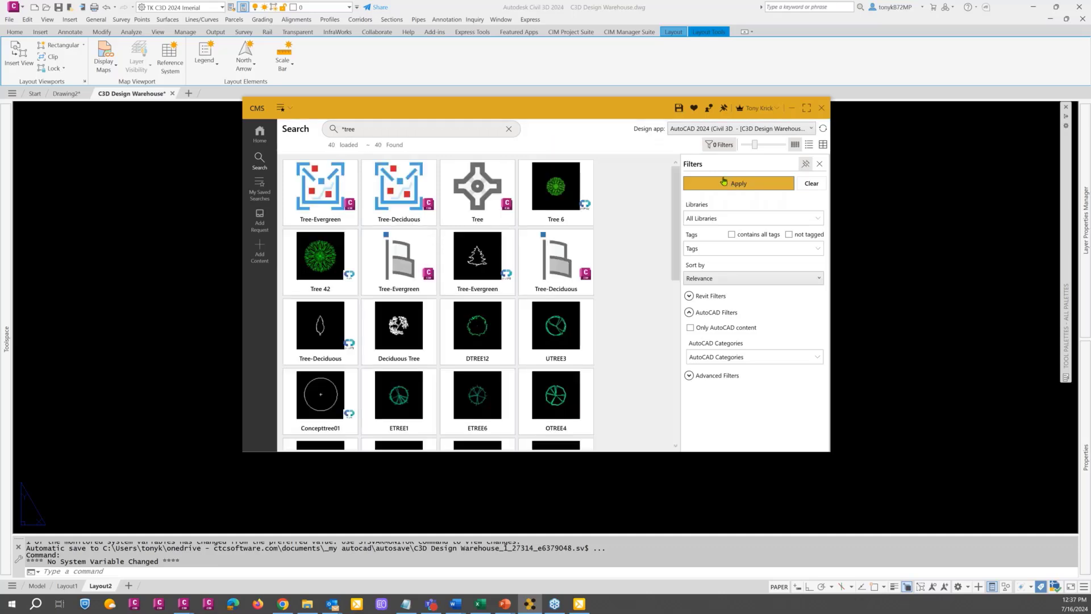
Inspect the content details of the Tree 6 block, including its assigned libraries, and close them.
mouse_move(560, 201)
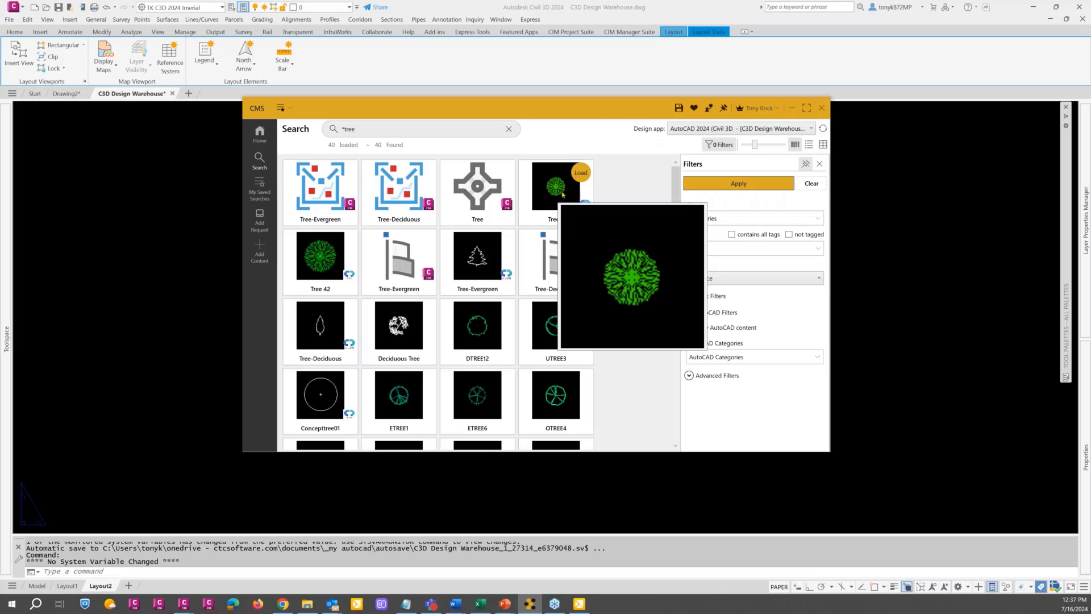
right_click(562, 195)
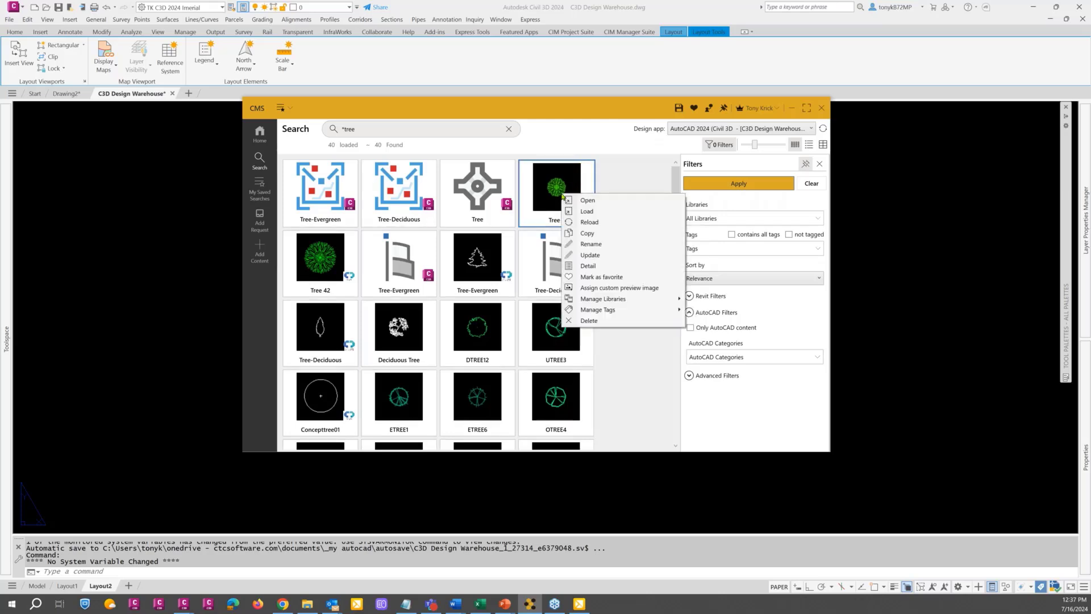
left_click(587, 266)
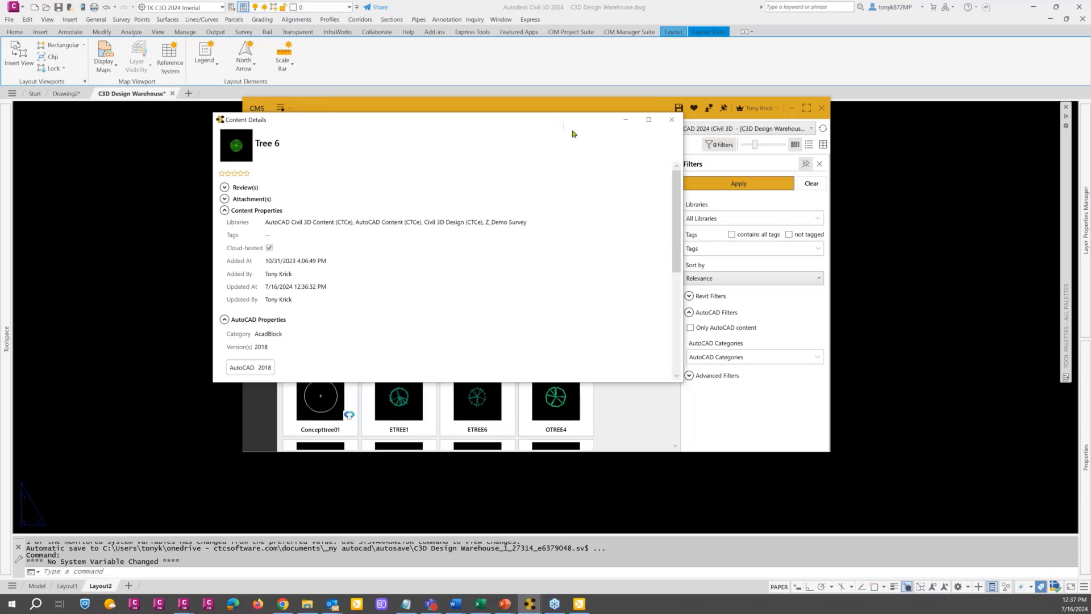
left_click(671, 122)
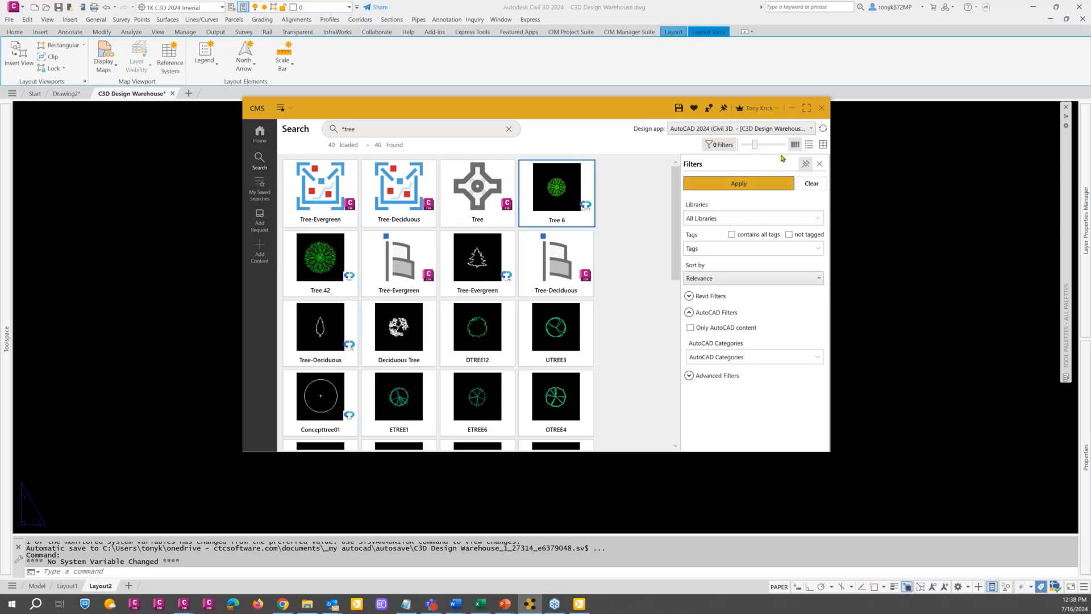
Show the tree search results as a detailed list and check the libraries and source paths of the items.
left_click(808, 145)
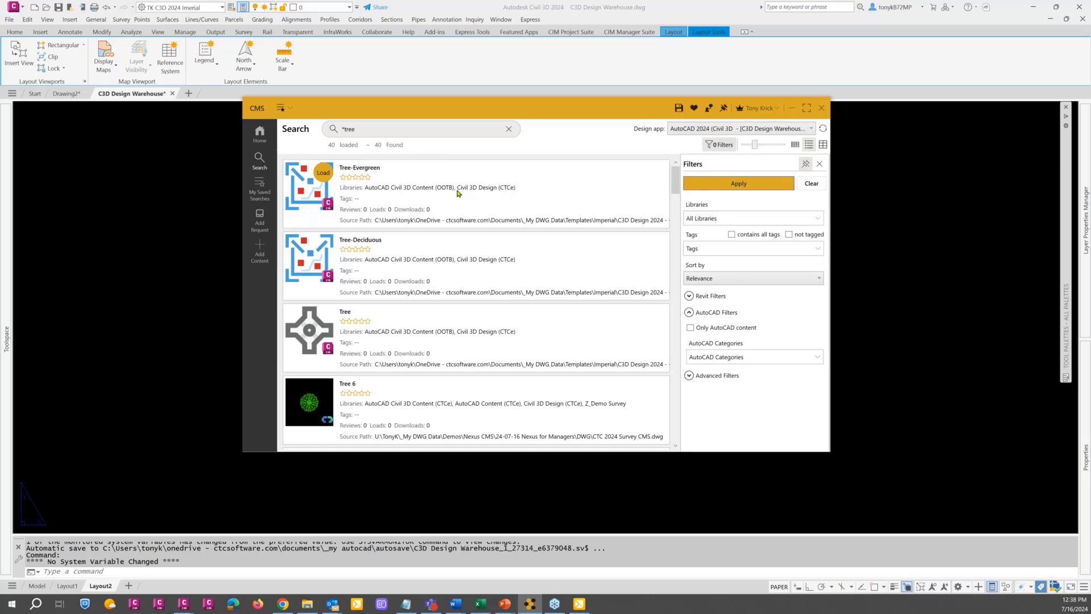
scroll(441, 224, "down", 3)
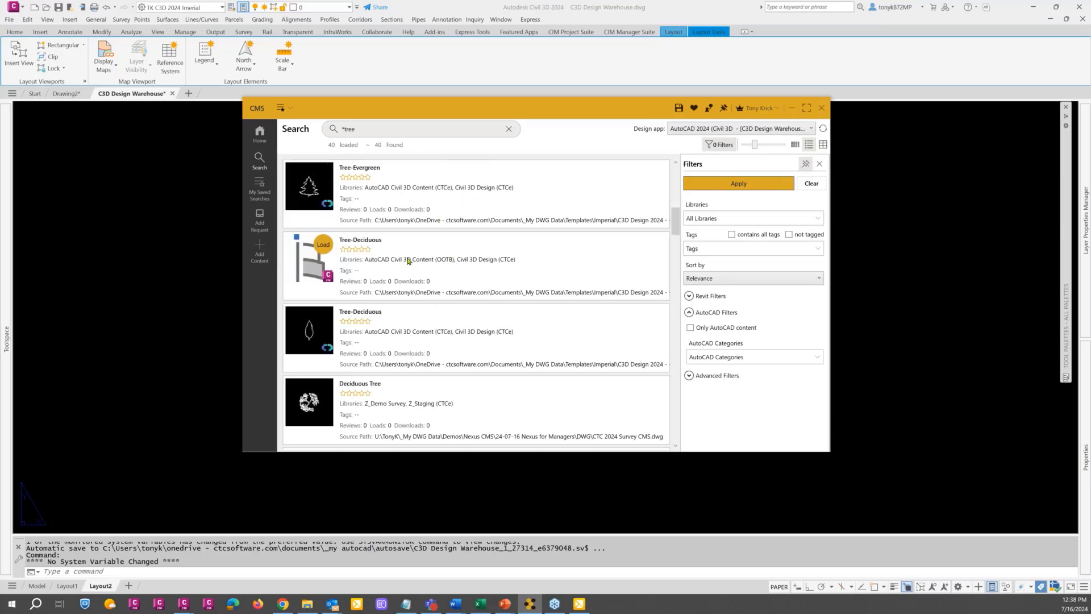
scroll(408, 262, "up", 3)
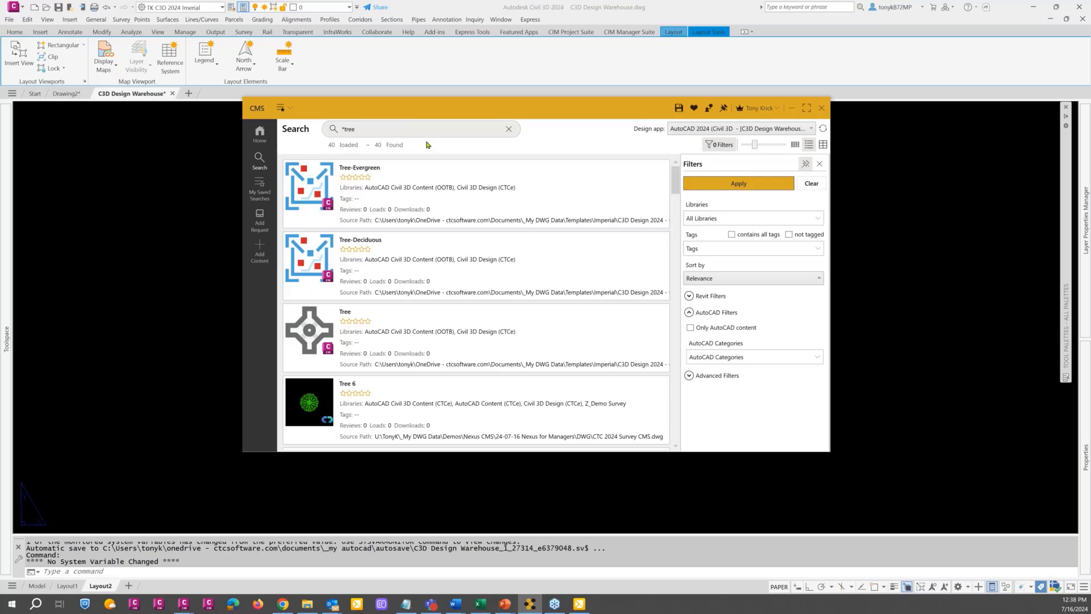
Search all libraries for "*hyd" and look through the results.
left_click_drag(364, 128, 346, 129)
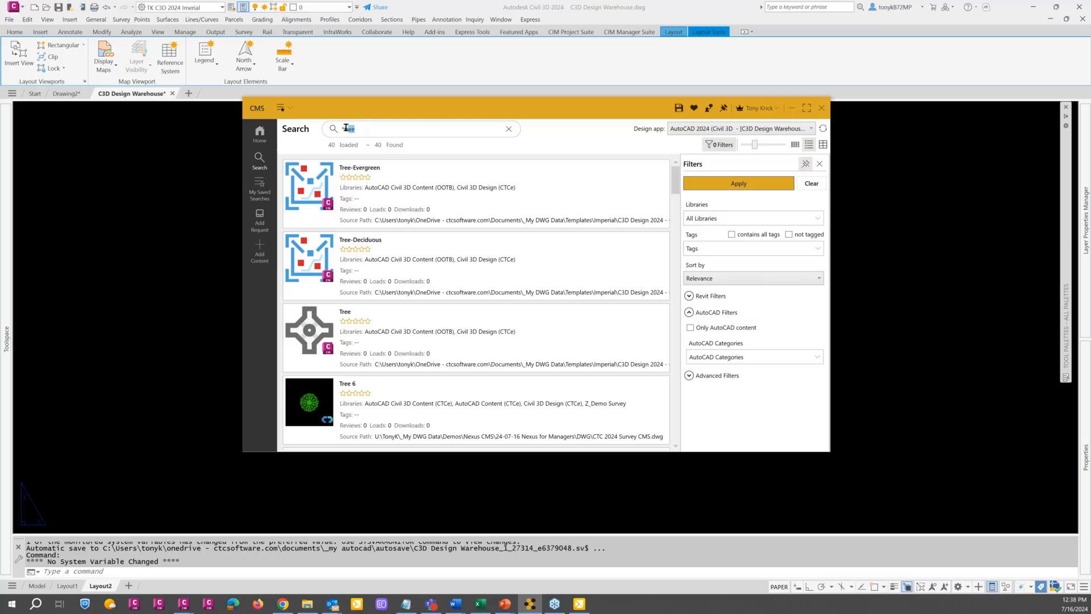
key("BackSpace")
type("hyd")
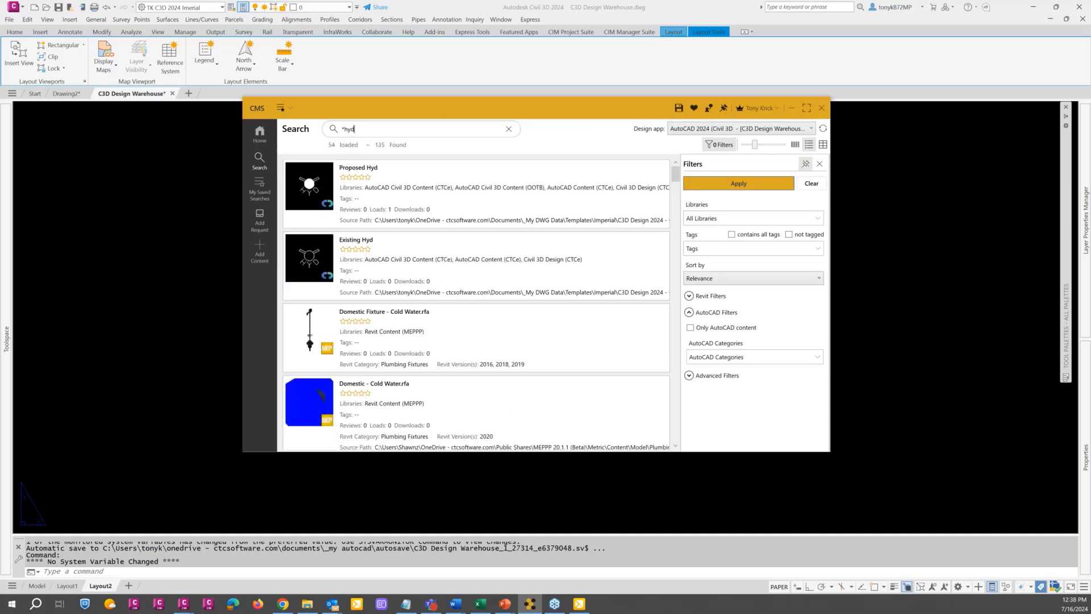
scroll(390, 264, "down", 5)
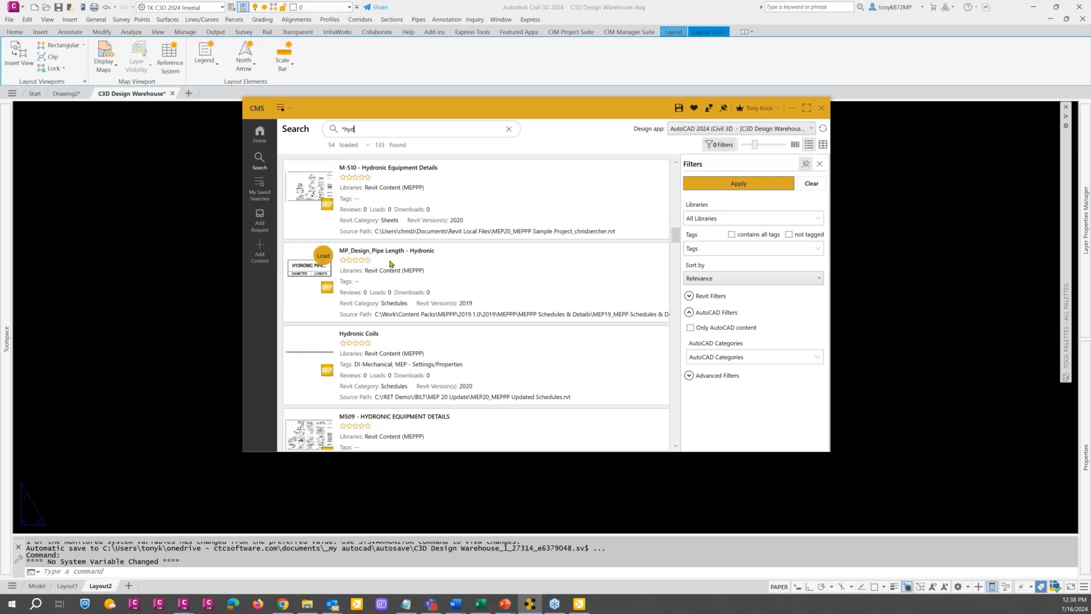
scroll(391, 264, "up", 5)
scroll(392, 262, "down", 5)
Search for all content with "*" and show the results as thumbnails again.
left_click_drag(358, 129, 329, 133)
type("*")
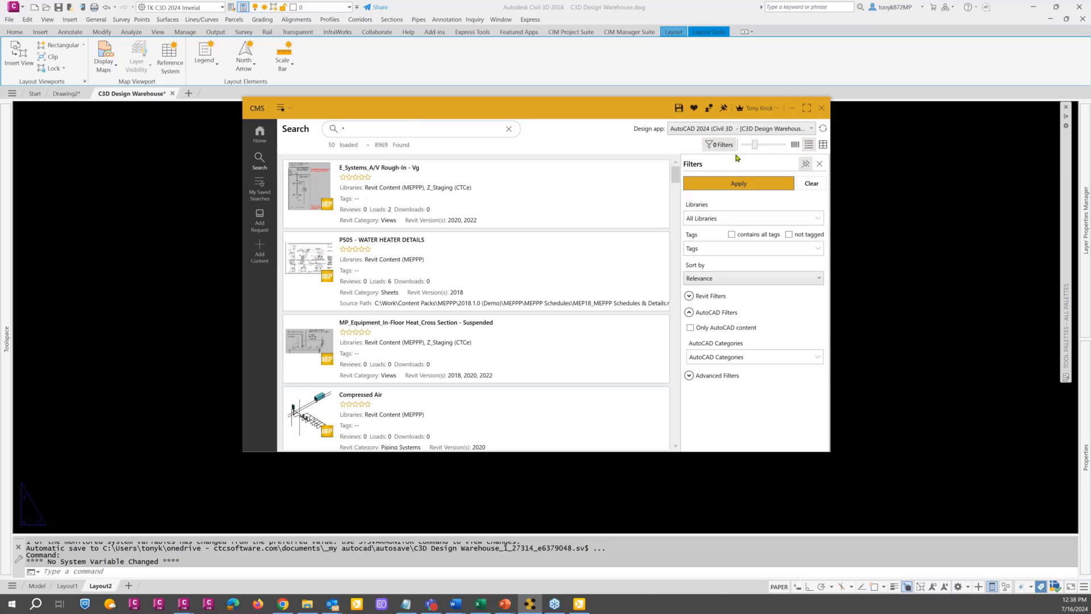
left_click(795, 146)
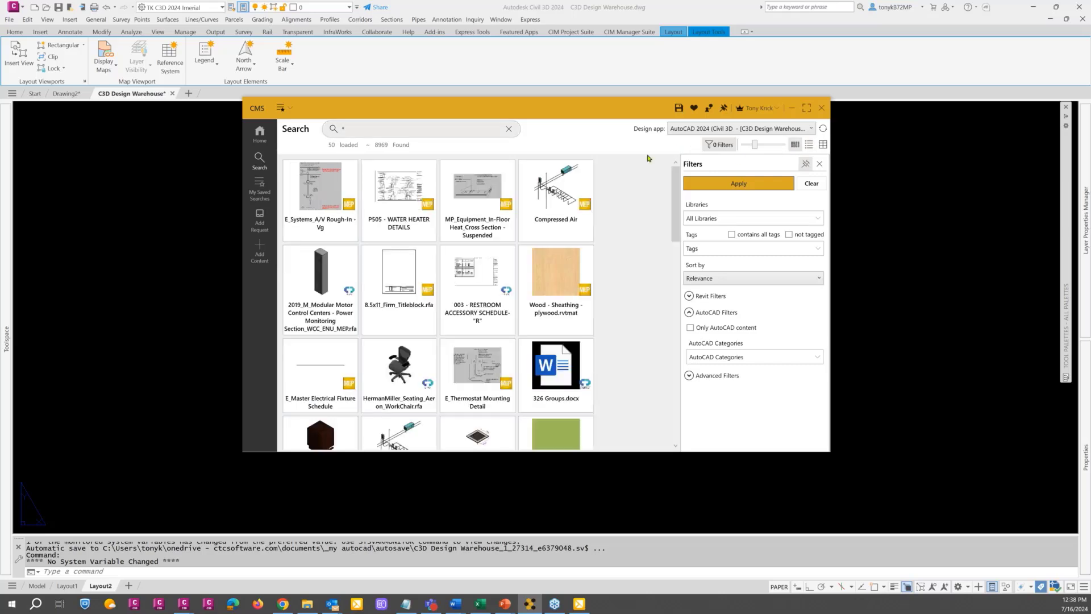
Look through the first batch of thumbnails in the all-content search, checking the various file types, and return to the start.
scroll(613, 205, "down", 1)
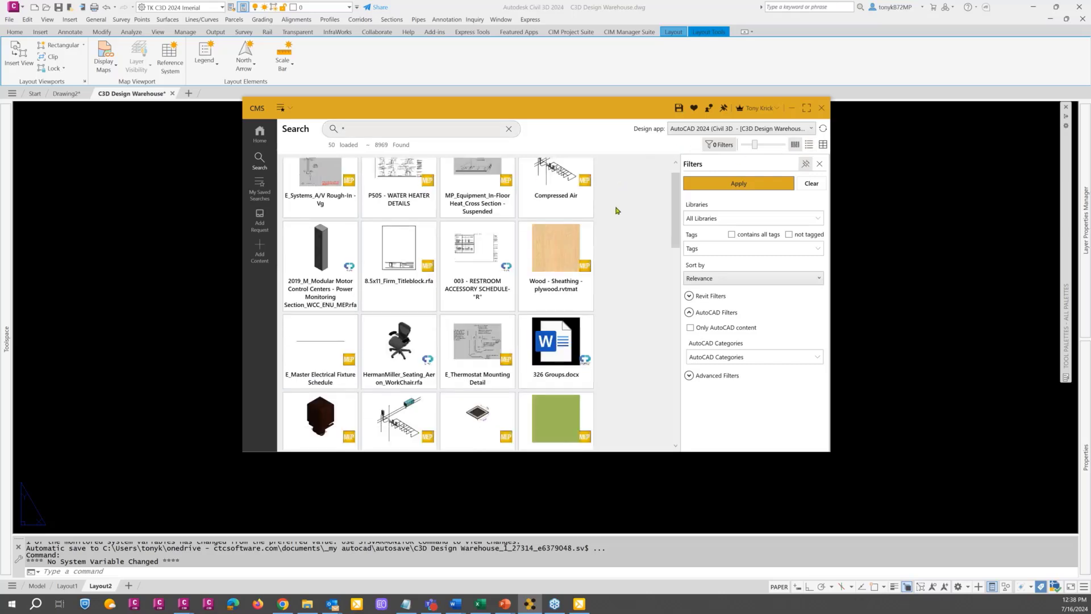
scroll(615, 206, "down", 1)
mouse_move(480, 324)
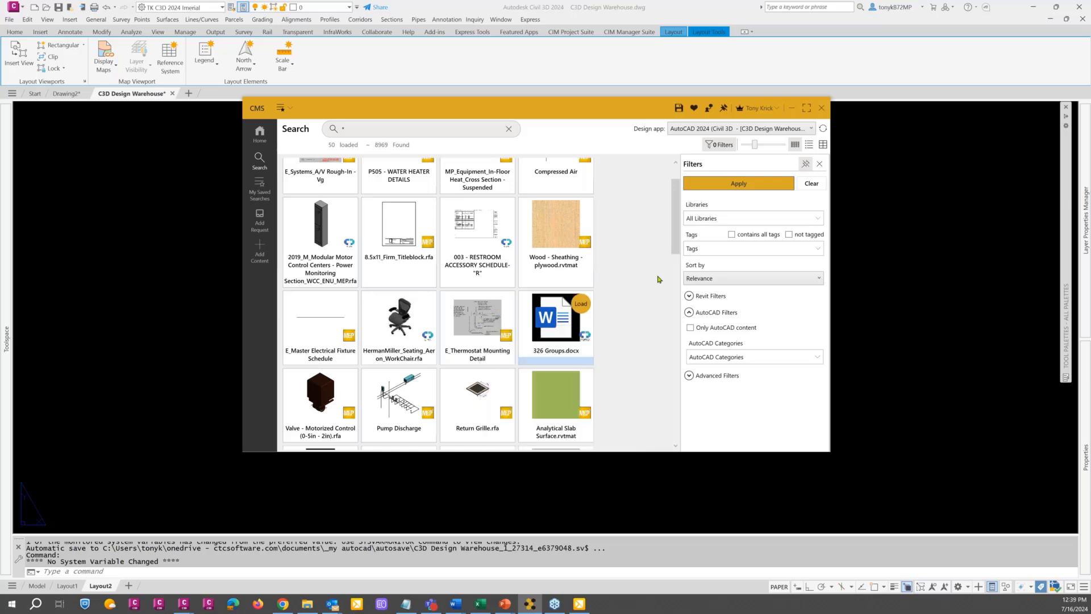
left_click_drag(676, 241, 676, 308)
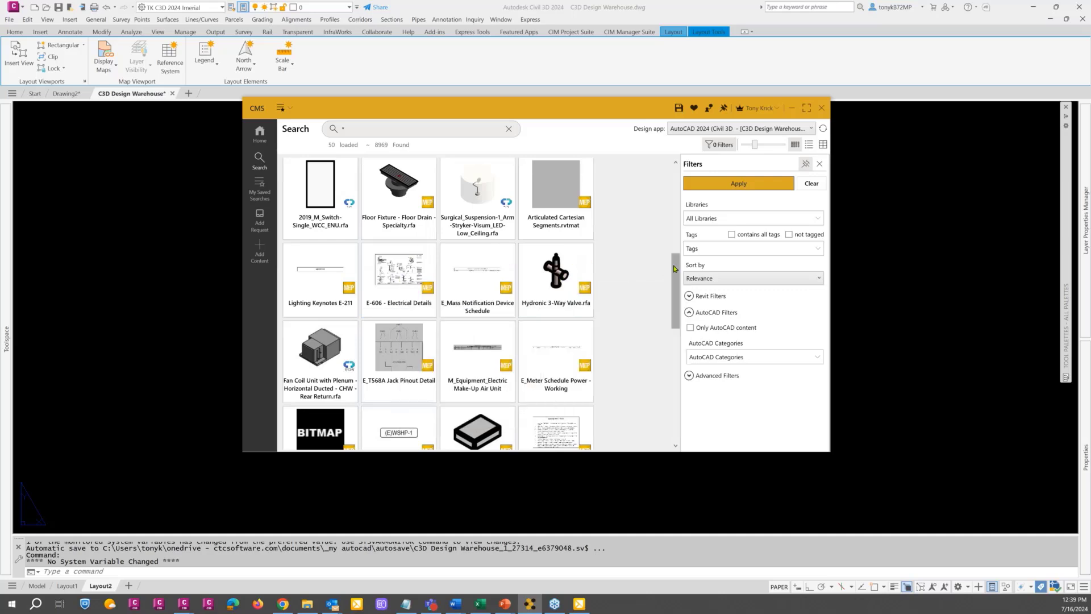
left_click_drag(676, 273, 684, 340)
mouse_move(565, 339)
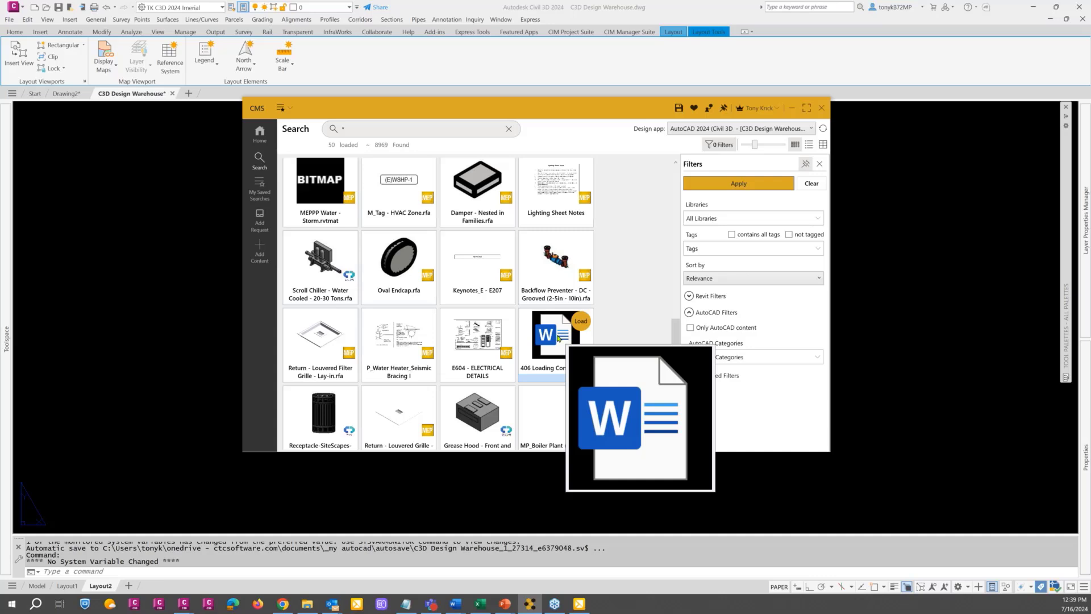
left_click_drag(679, 347, 668, 169)
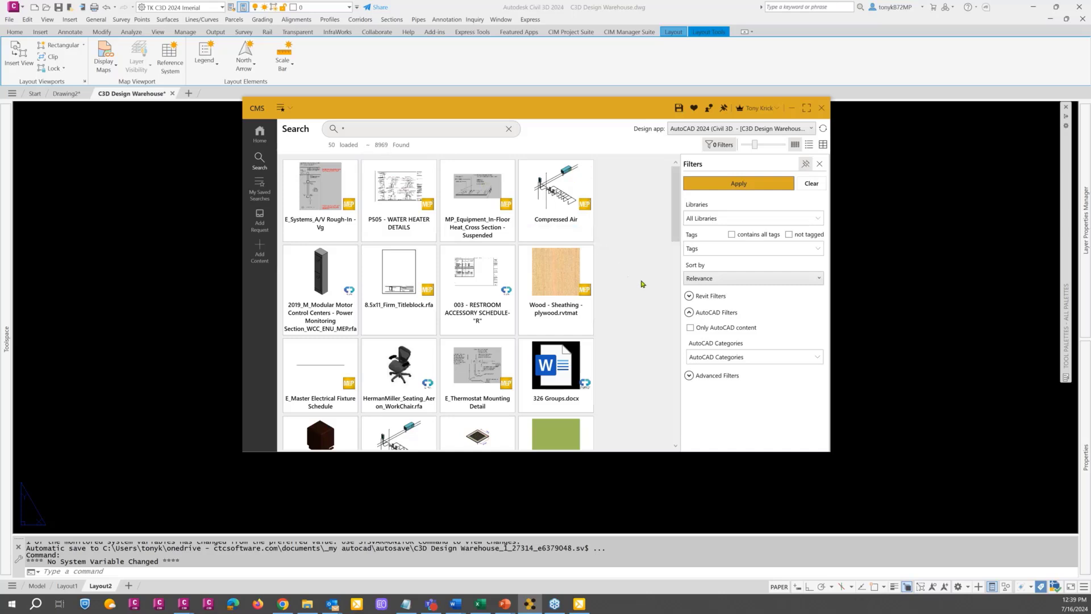
Browse further through the all-content results, loading additional batches of items to examine the range of content.
scroll(643, 296, "down", 5)
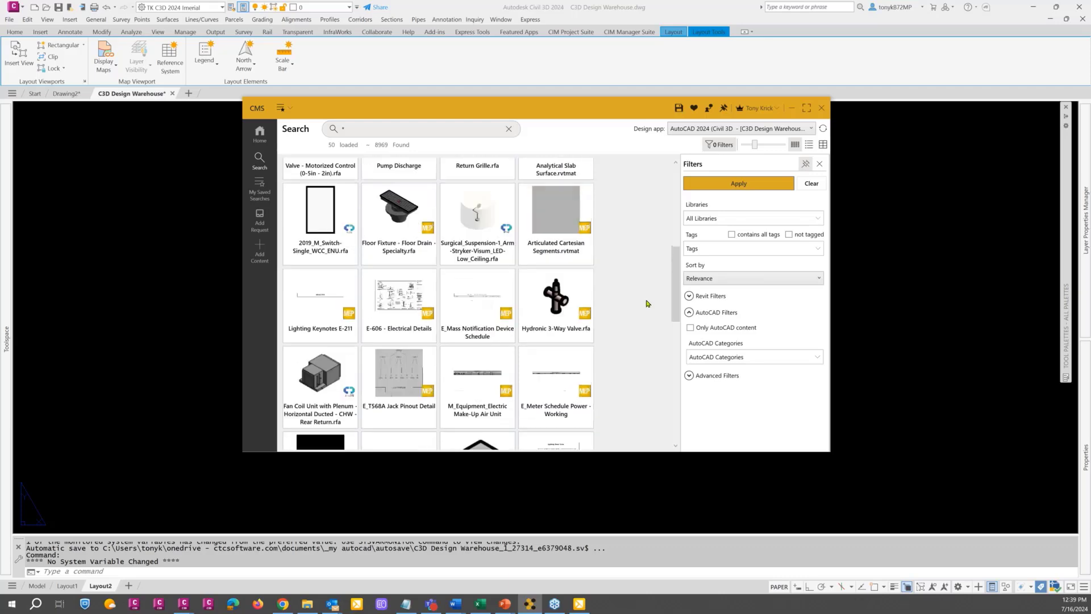
scroll(646, 303, "down", 8)
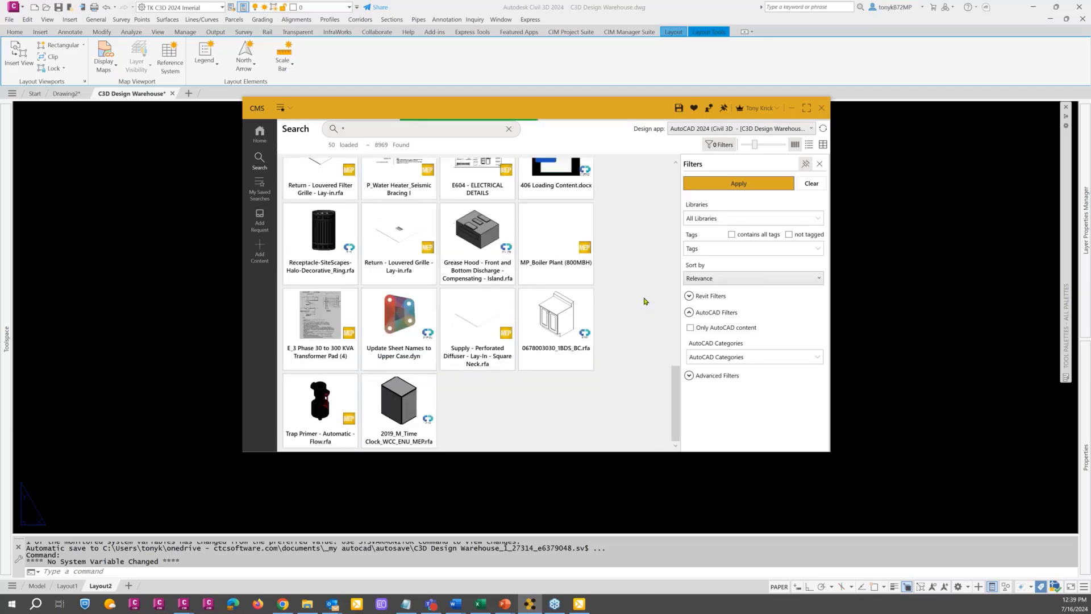
scroll(639, 304, "down", 3)
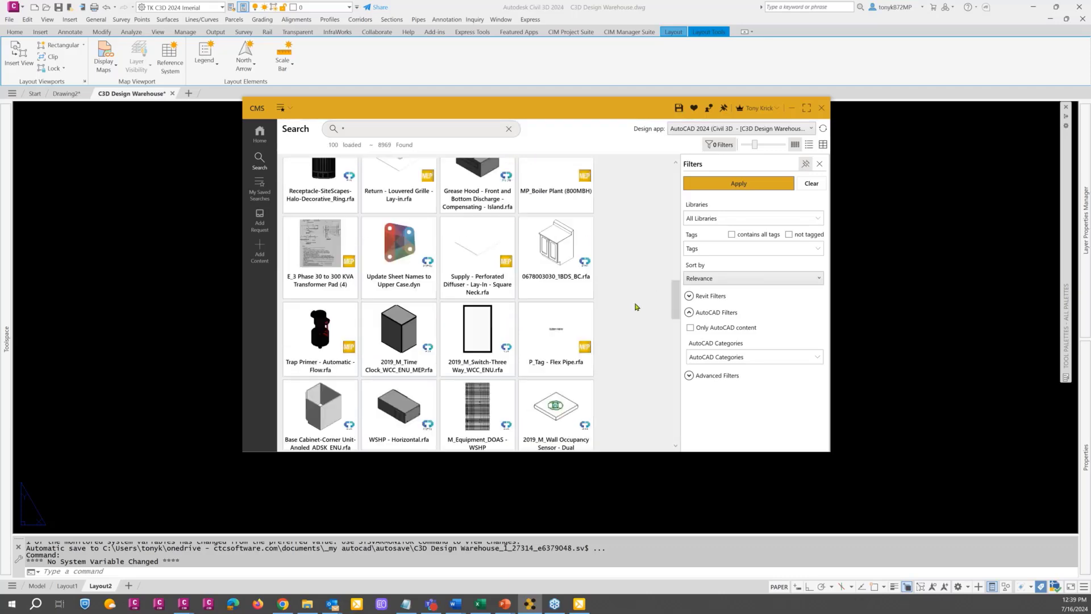
scroll(636, 307, "down", 5)
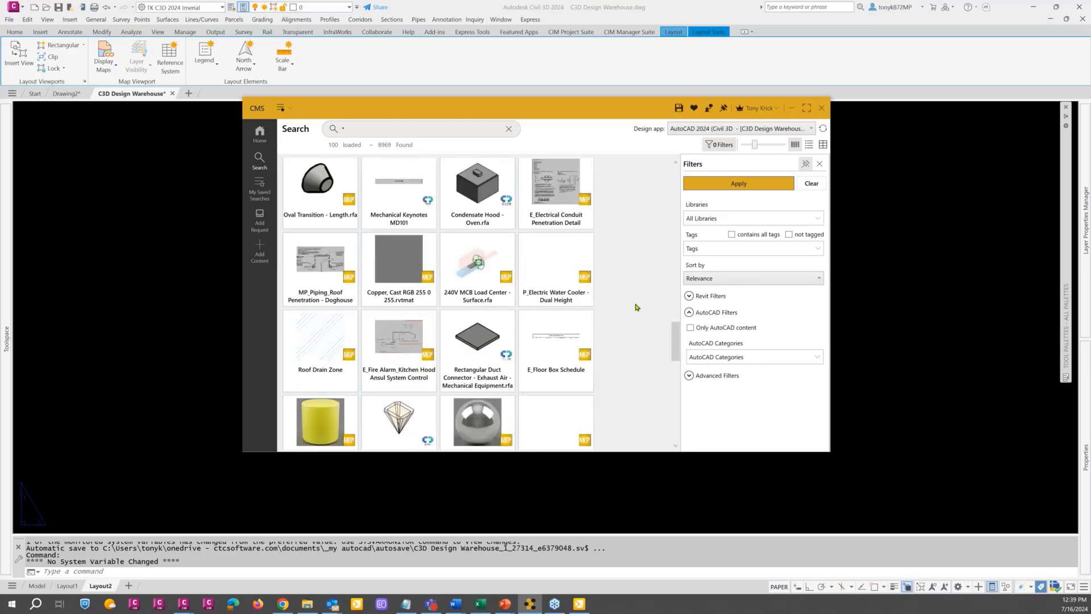
scroll(636, 306, "down", 3)
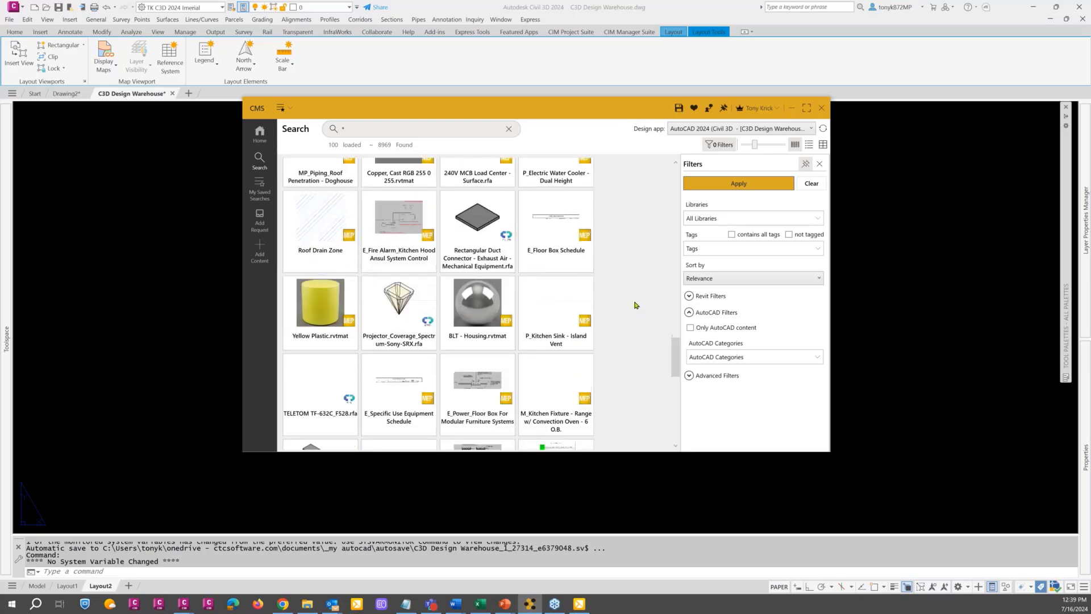
scroll(635, 305, "down", 5)
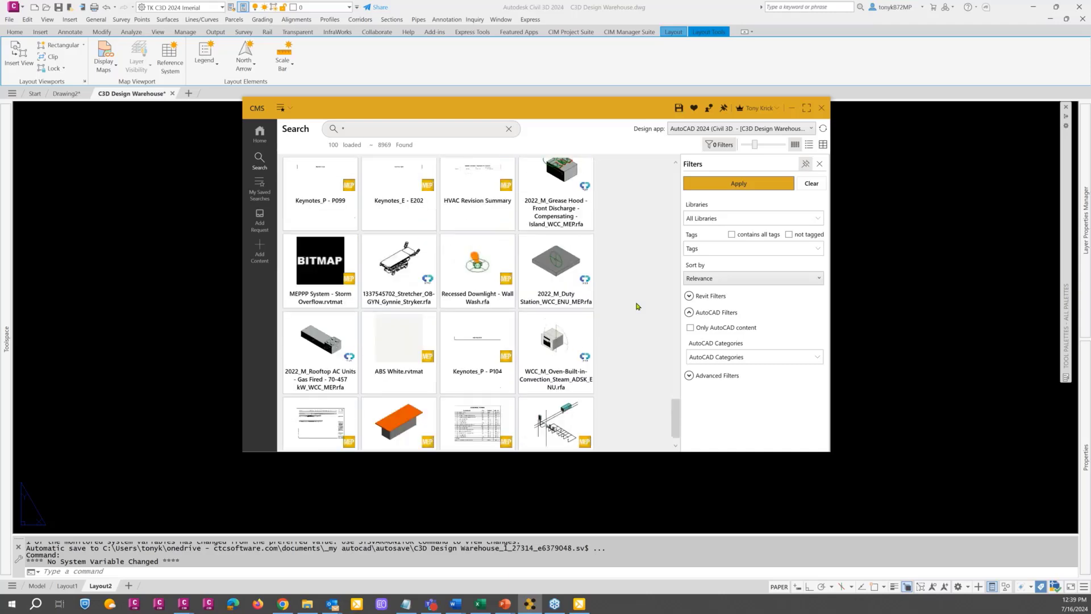
scroll(636, 306, "down", 2)
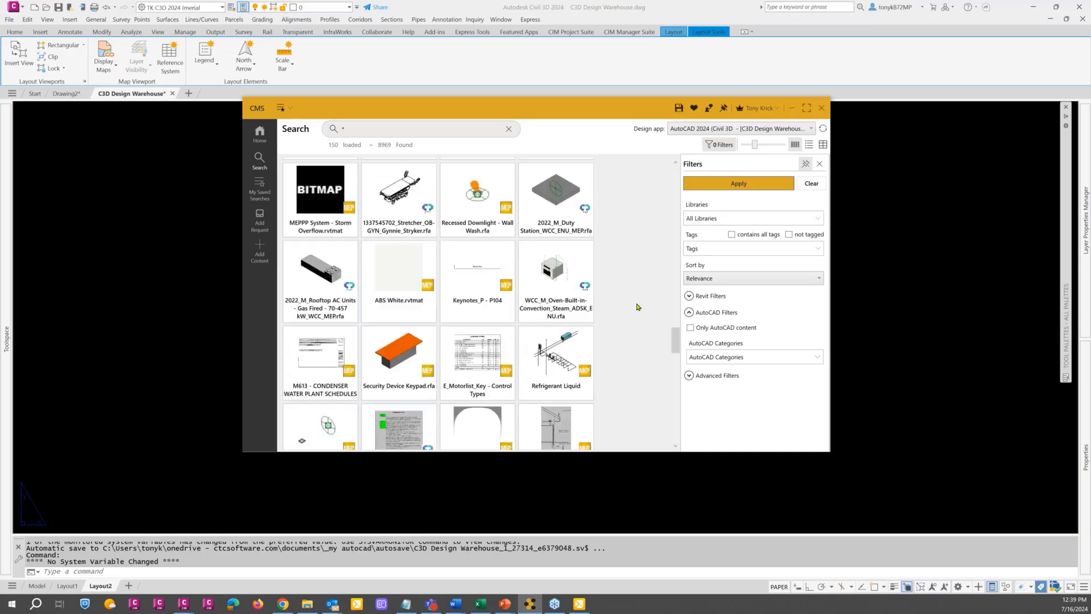
left_click(675, 446)
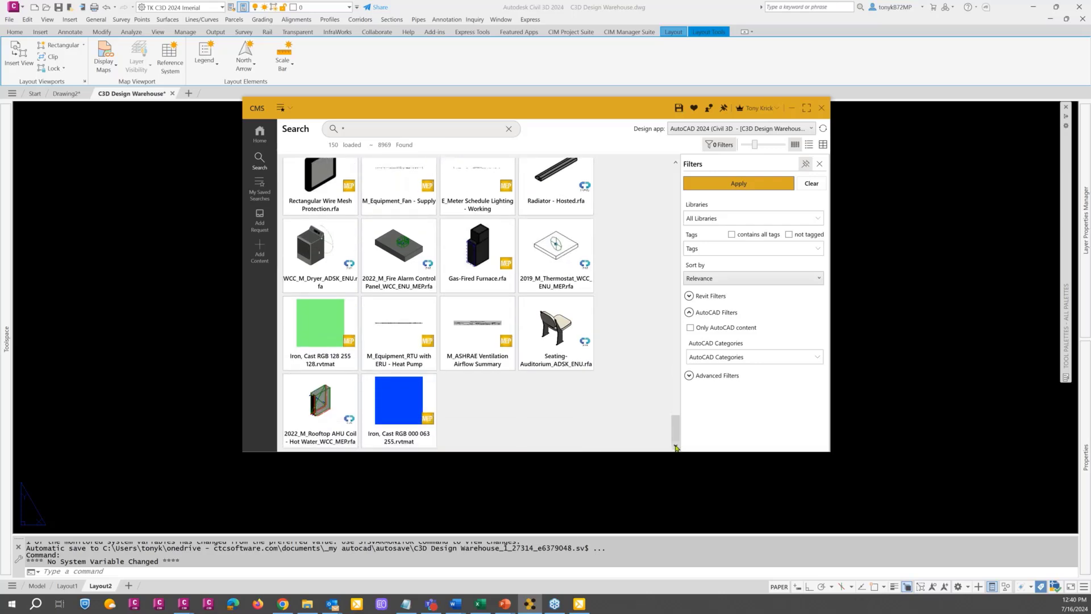
left_click(675, 432)
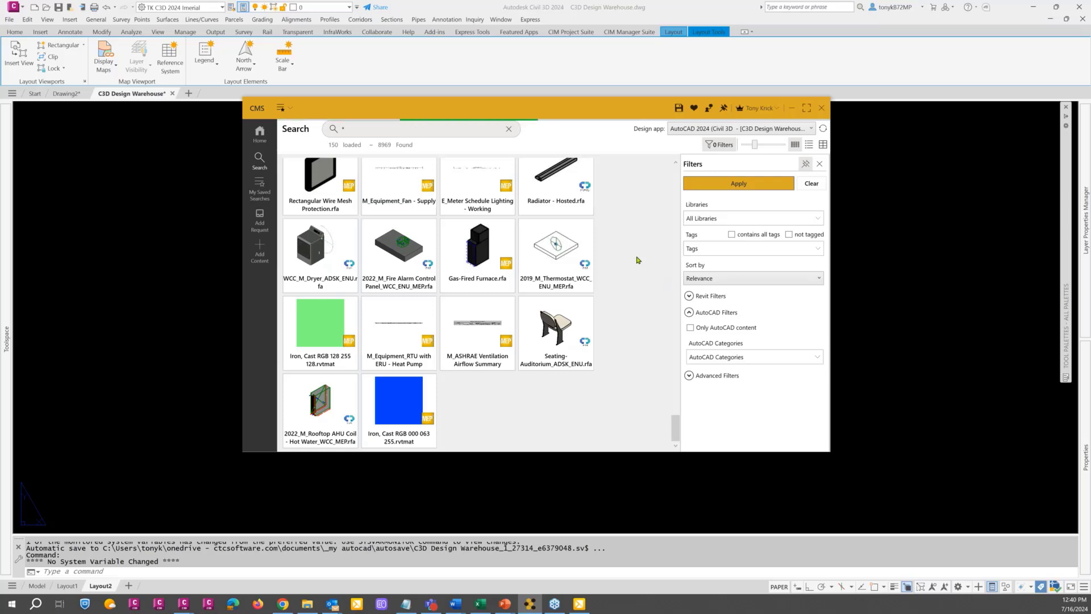
scroll(637, 259, "down", 1)
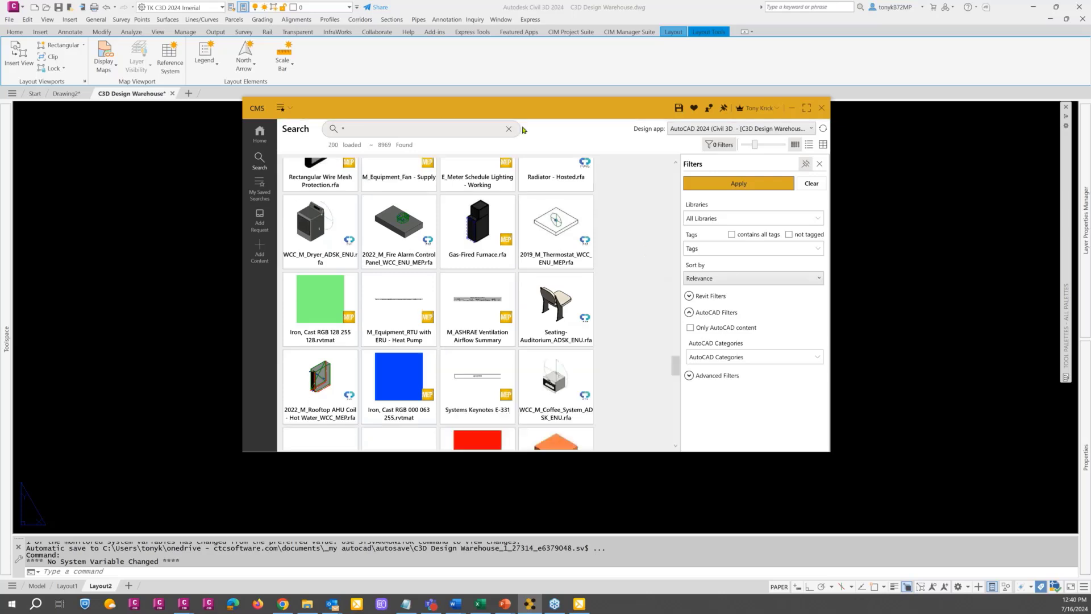
Search all libraries for "*style" and look through the resulting styles.
left_click(372, 127)
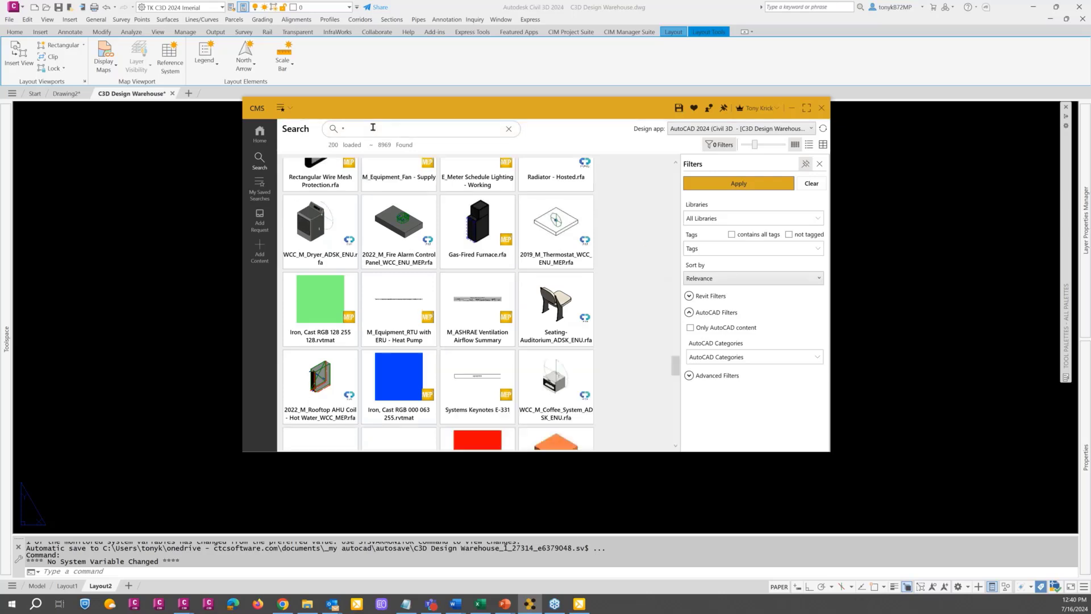
type("*style")
key("Return")
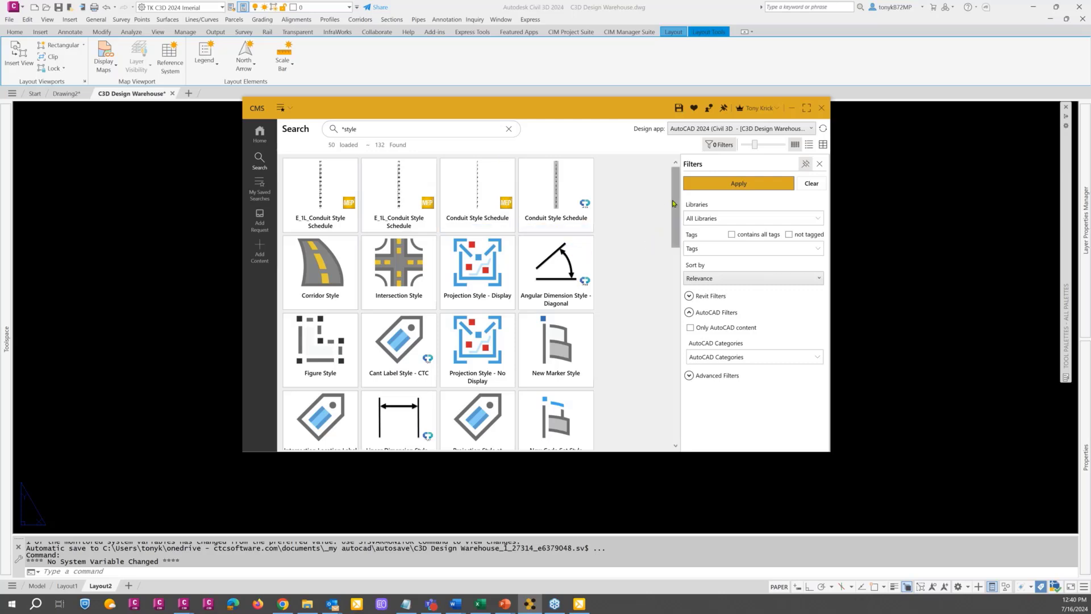
left_click_drag(674, 210, 672, 227)
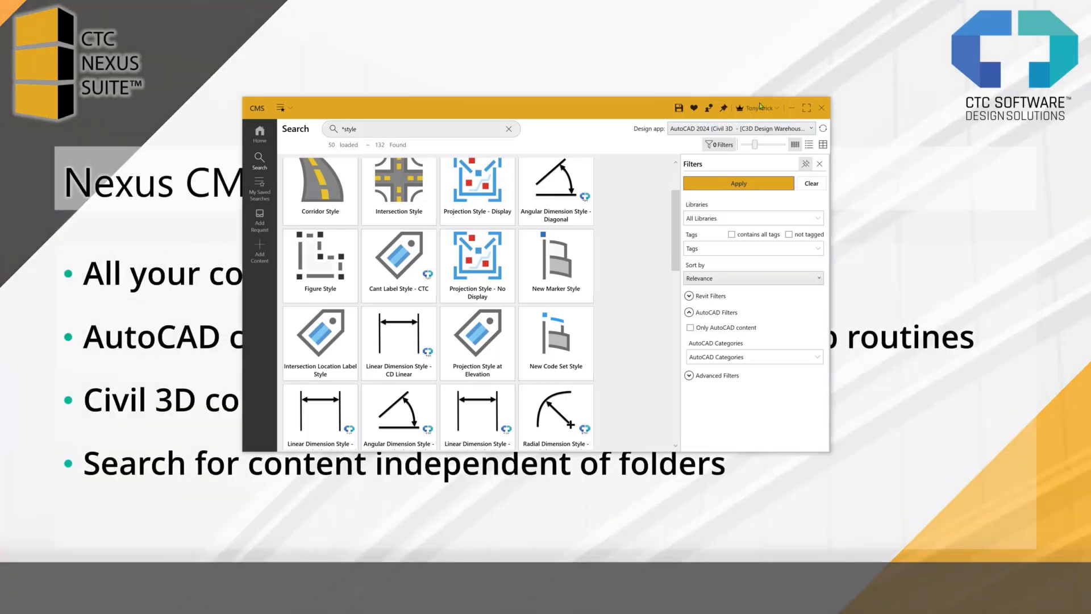
left_click(855, 215)
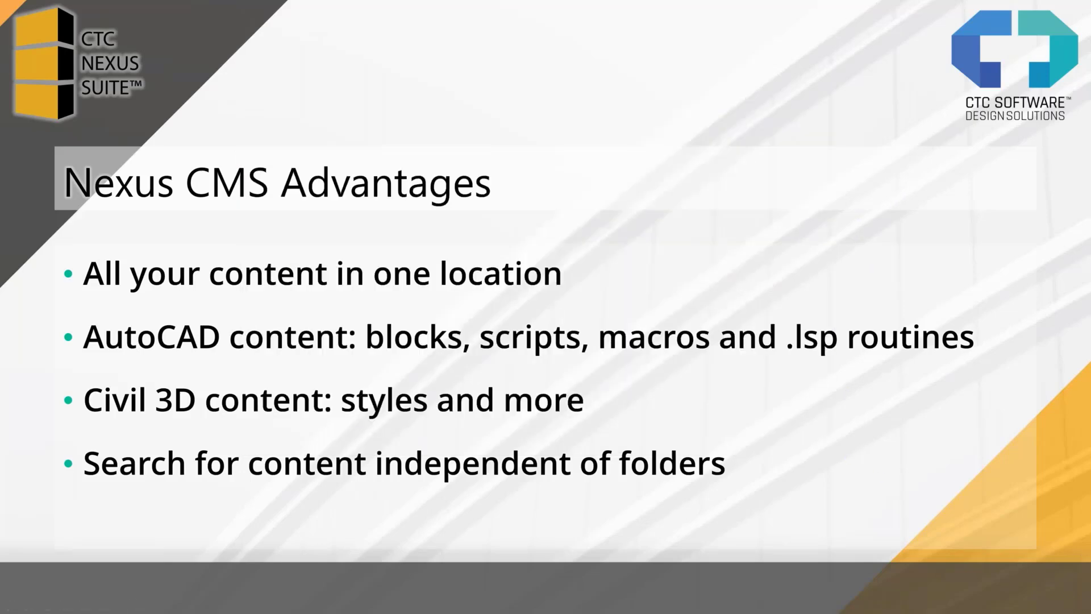
key("Right")
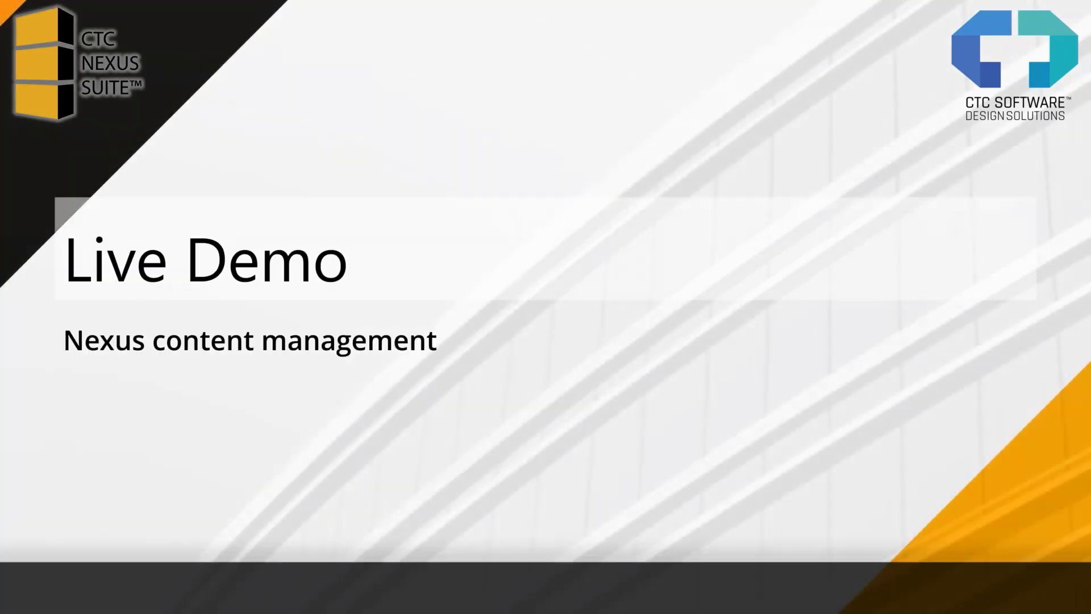
key("Right")
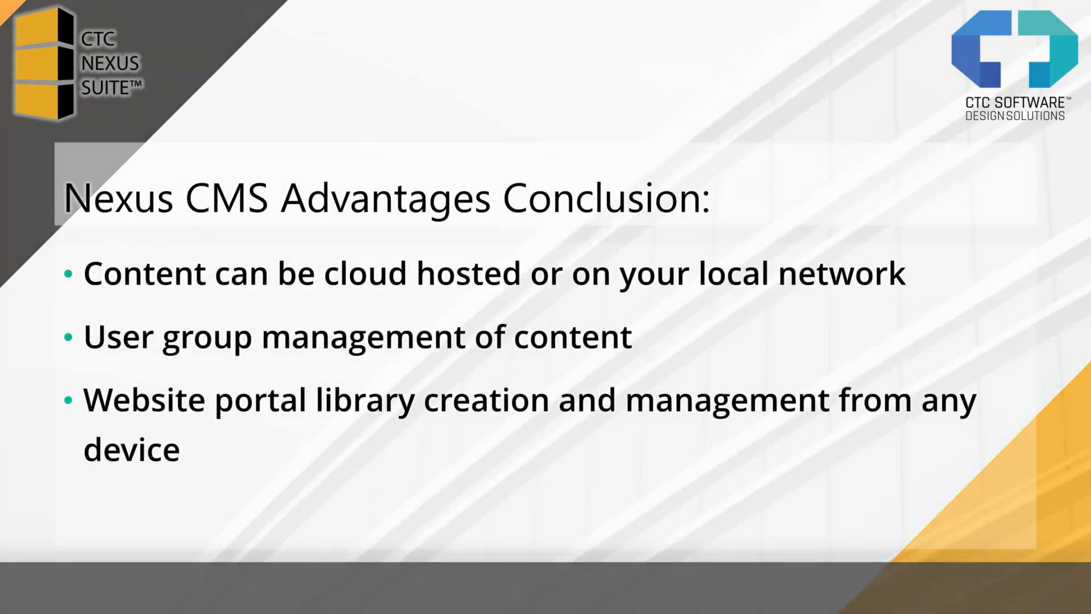